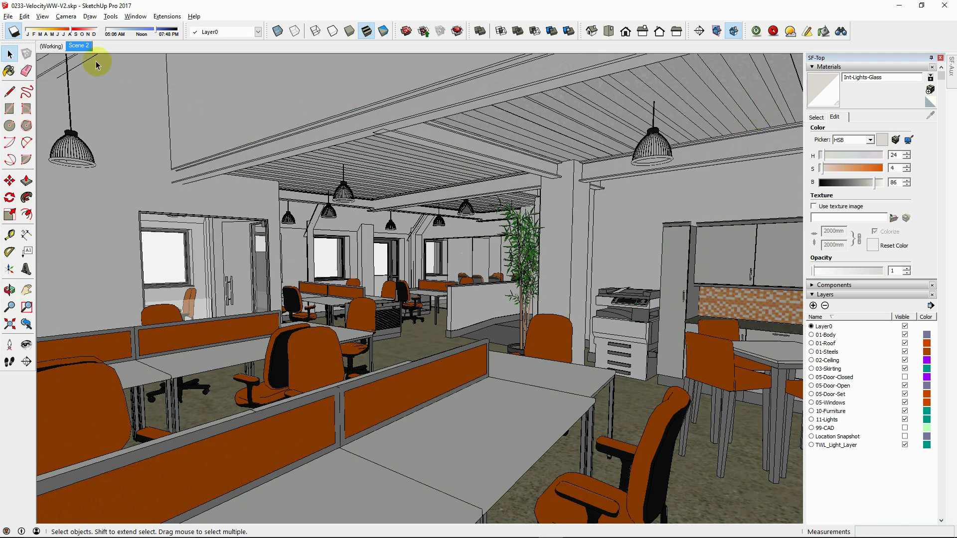
# Step: Glance at the Working overview scene, then return to the Scene 2 office interior
pyautogui.click(55, 46)
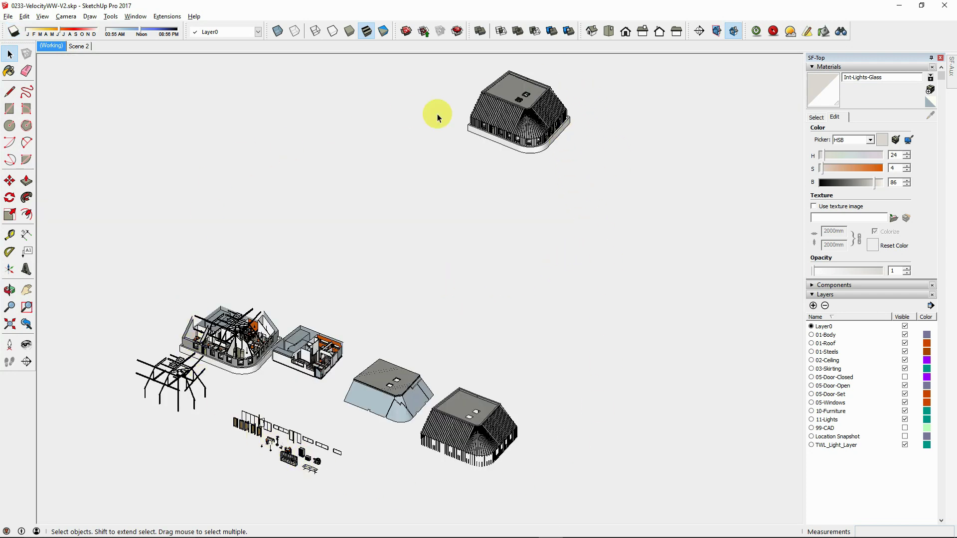
pyautogui.click(80, 46)
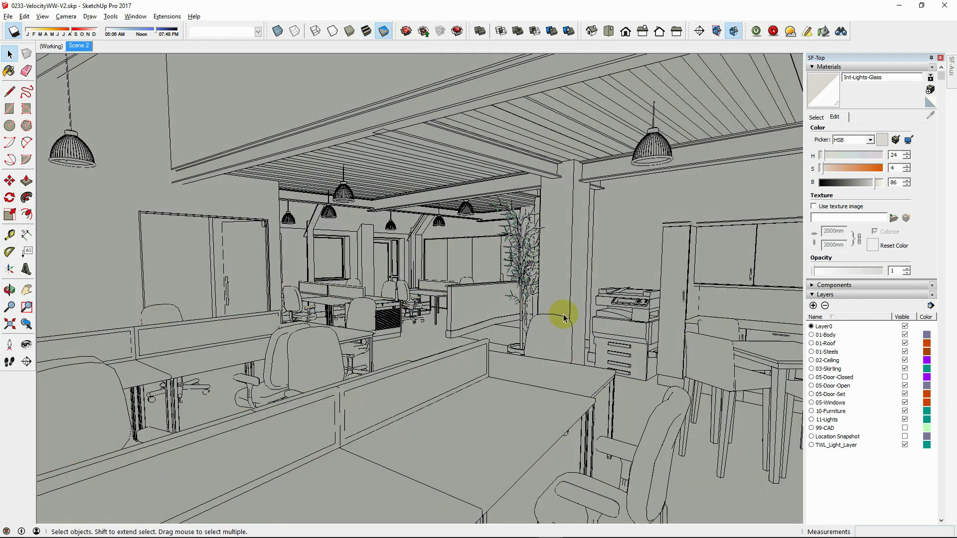
pyautogui.doubleClick(619, 322)
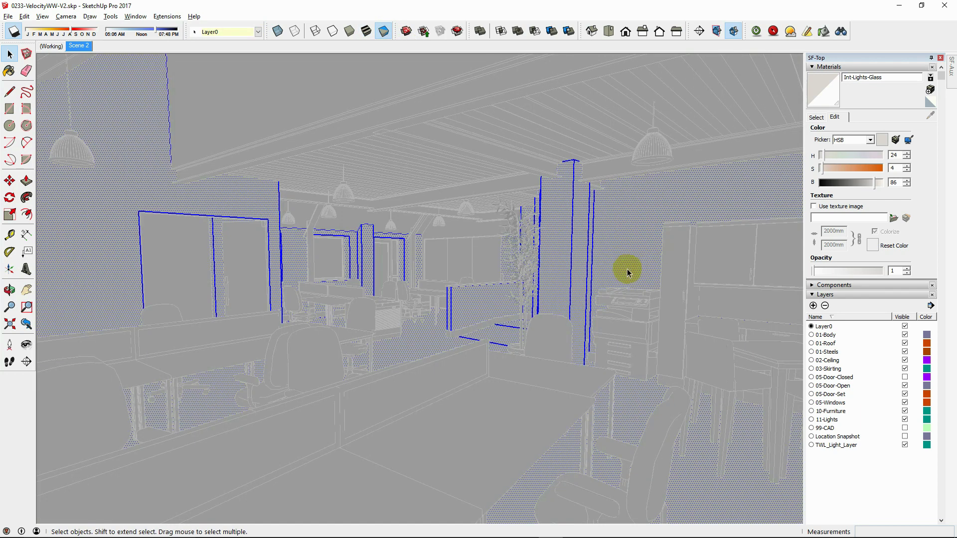
pyautogui.click(627, 281)
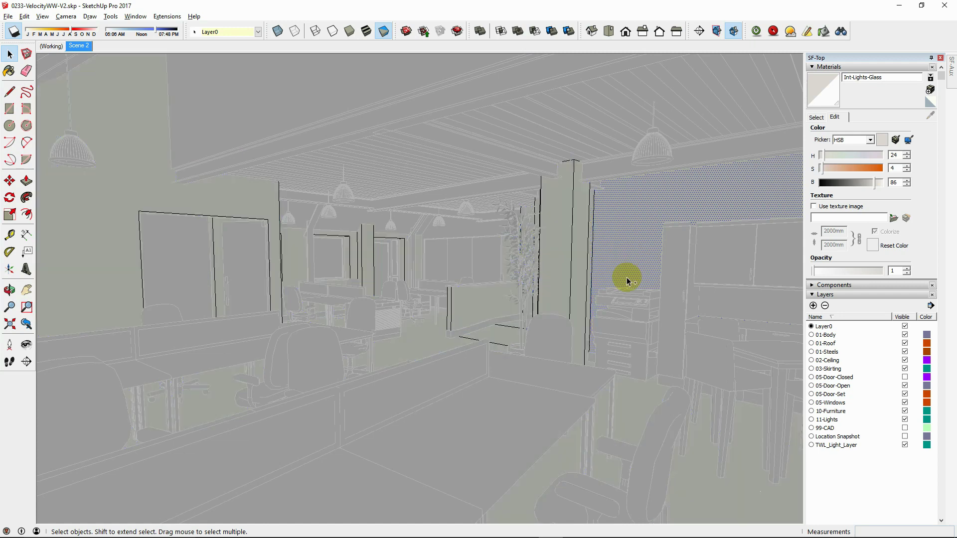
pyautogui.click(645, 340)
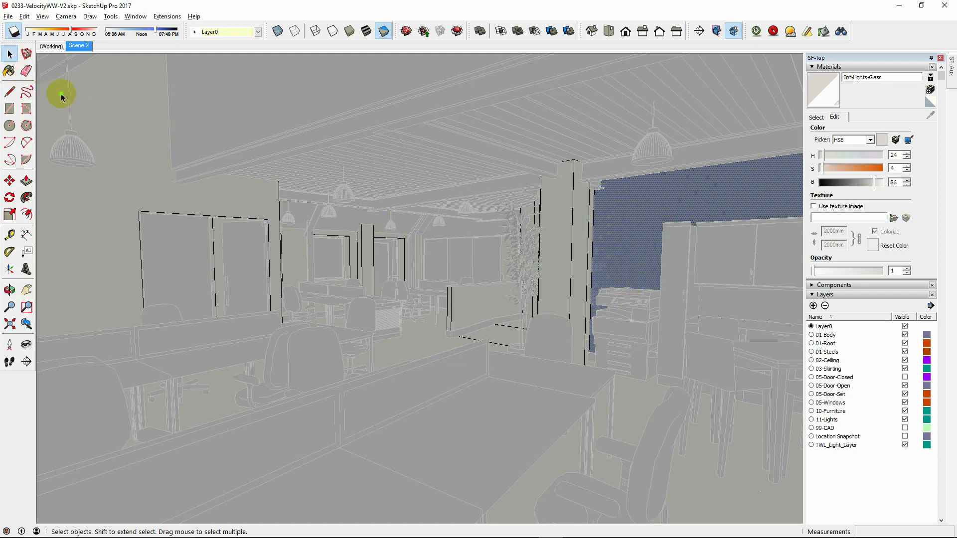
pyautogui.click(386, 265)
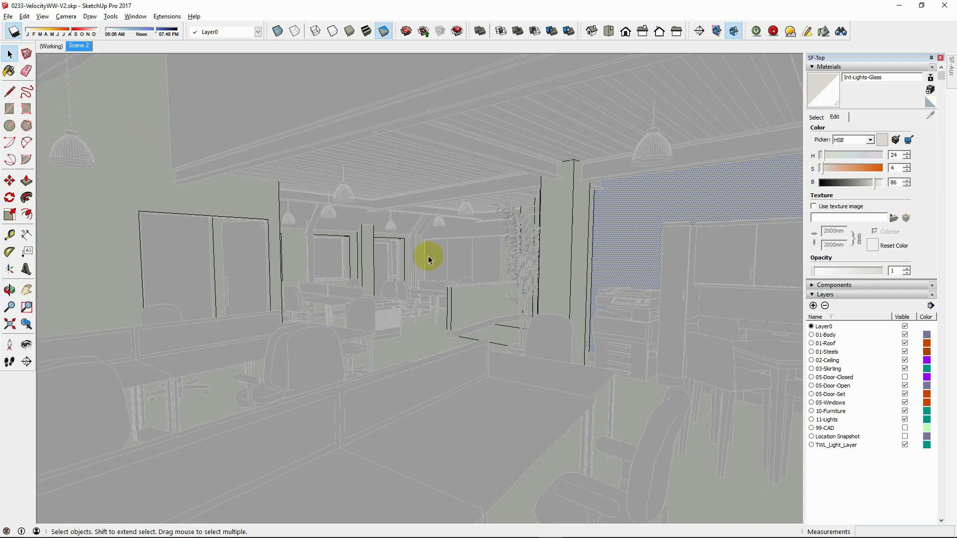
pyautogui.click(734, 309)
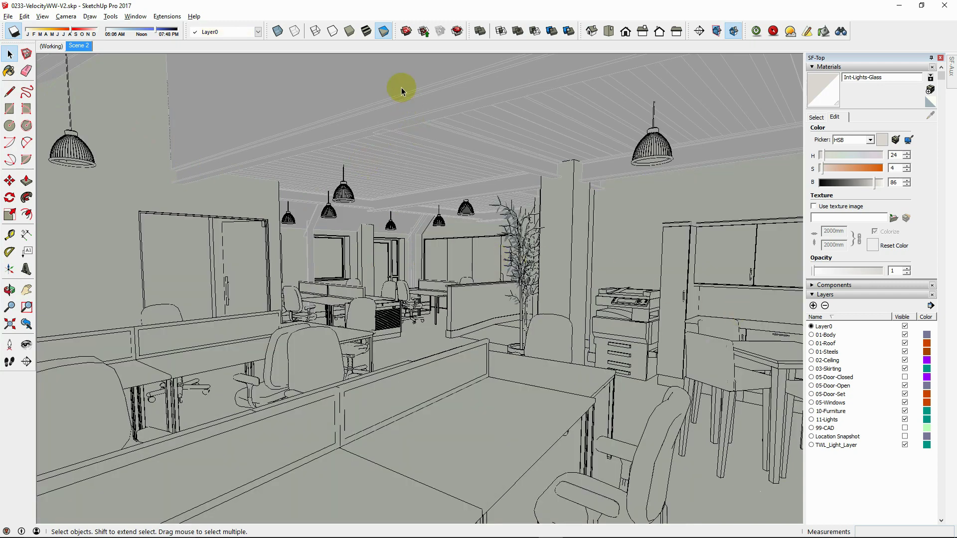
# Step: Show textures, hide the 10-Furniture layer, and set the shadow date and time for floor sunlight
pyautogui.click(366, 31)
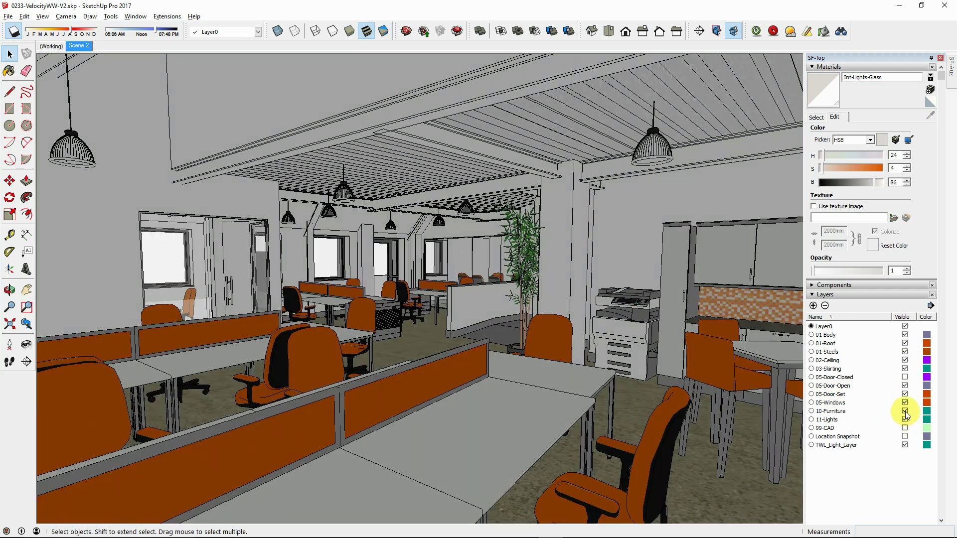
pyautogui.click(905, 412)
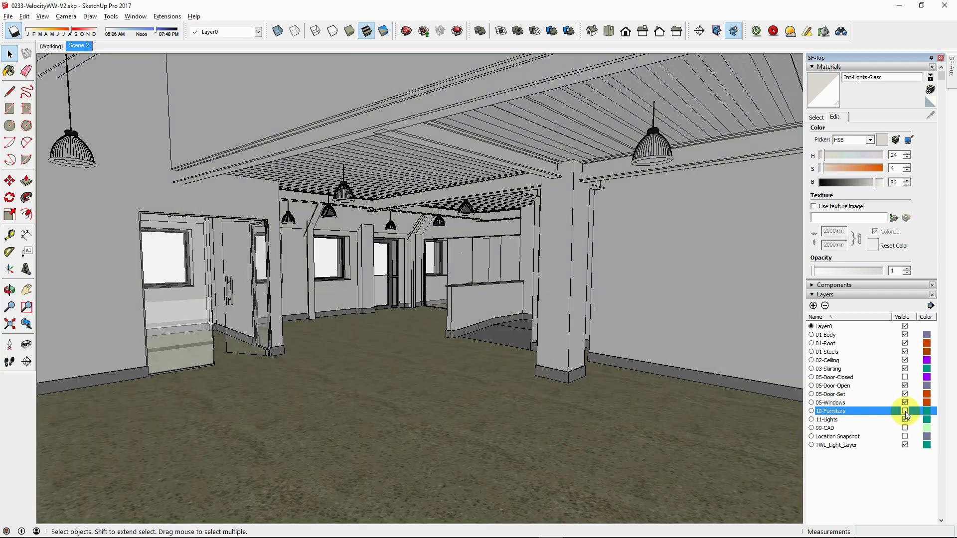
pyautogui.click(45, 32)
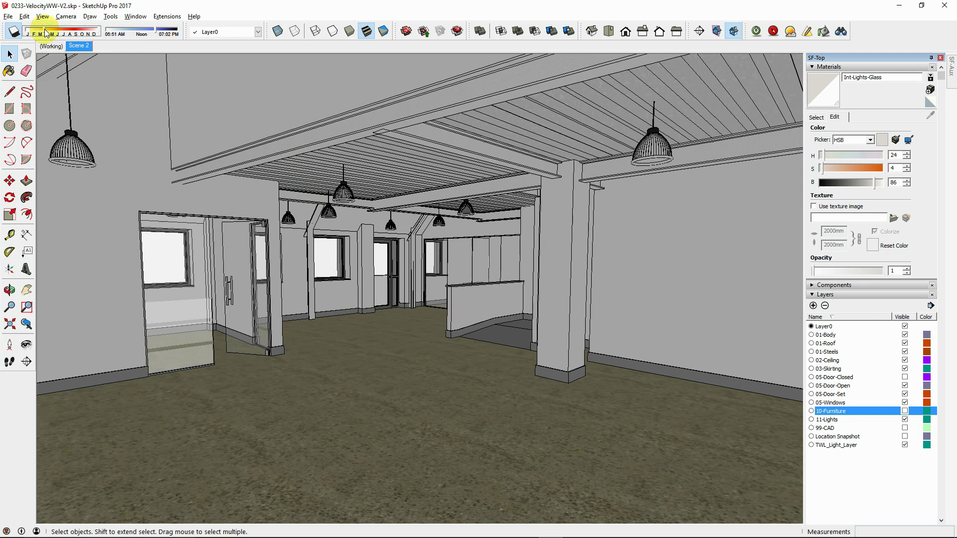
pyautogui.click(123, 33)
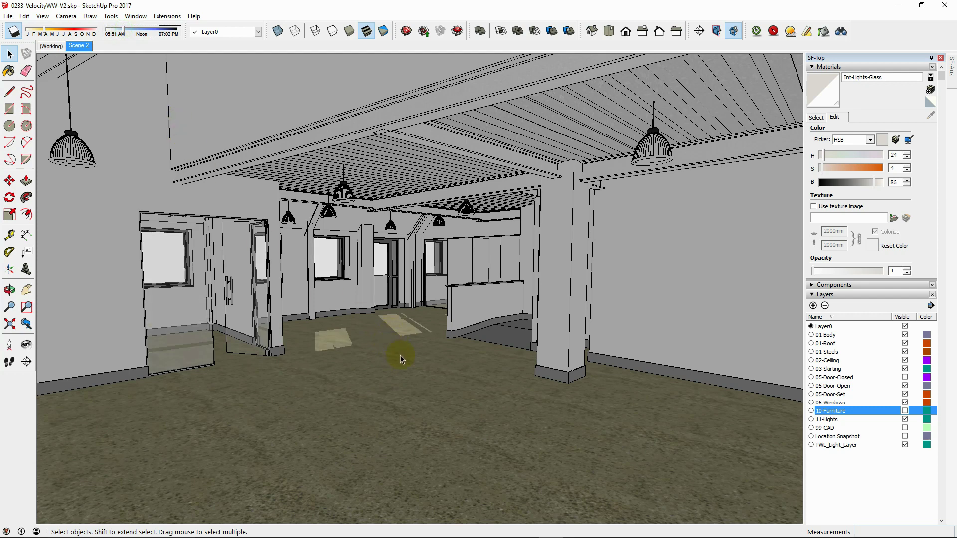
# Step: Switch the camera to Two-Point Perspective and add the view as a new Scene 3
pyautogui.click(65, 16)
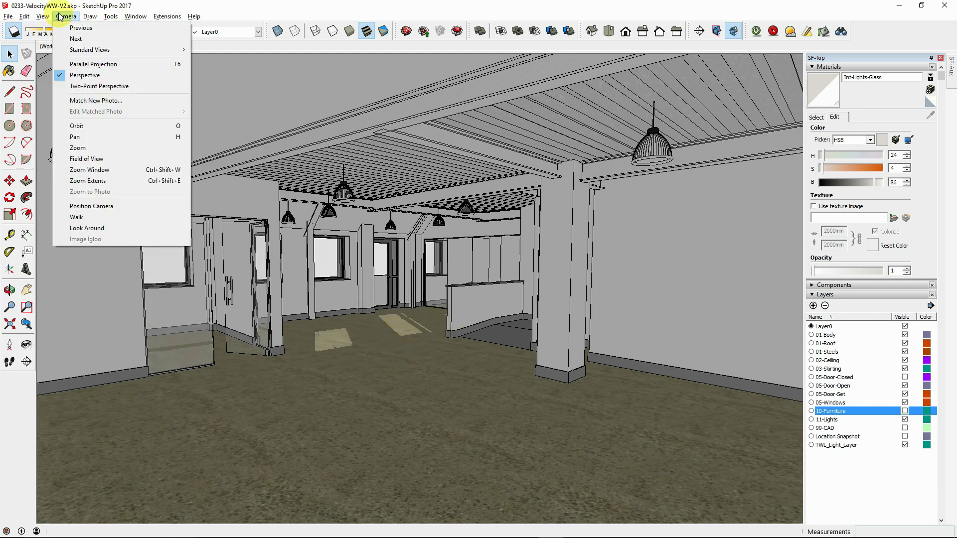
pyautogui.click(82, 86)
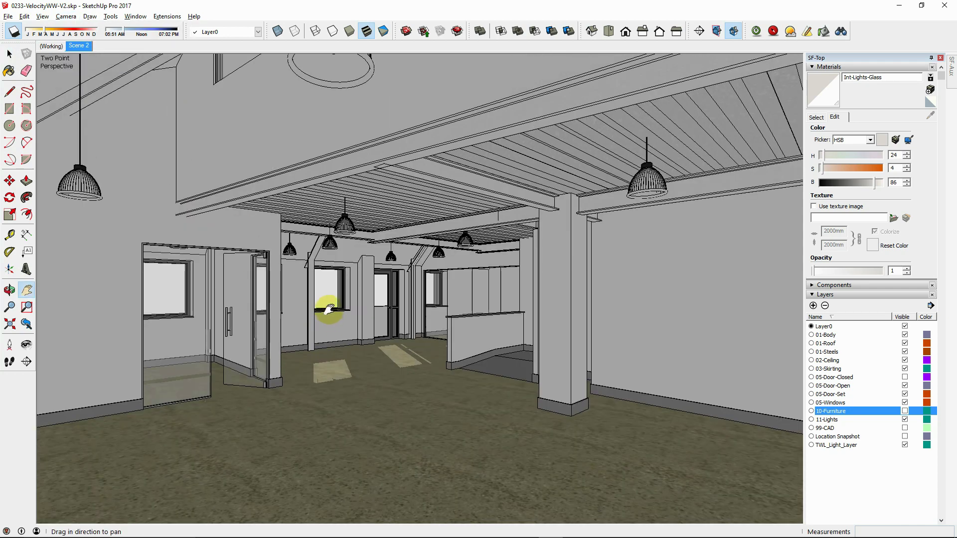
pyautogui.rightClick(78, 46)
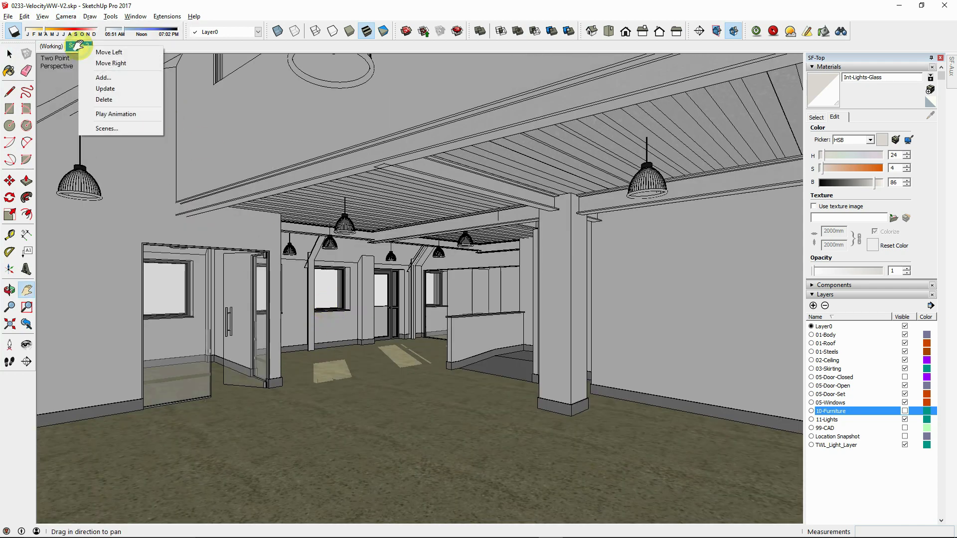
pyautogui.click(102, 64)
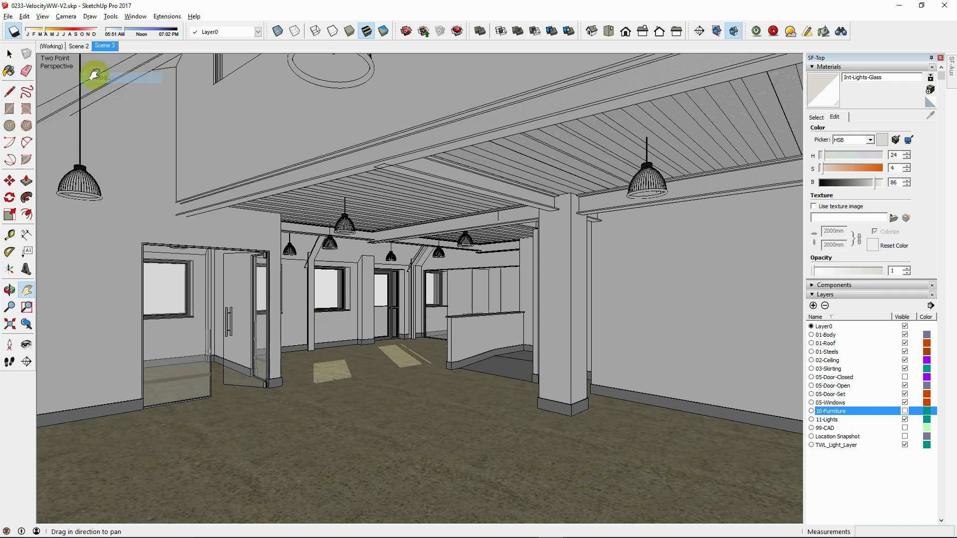
pyautogui.click(105, 47)
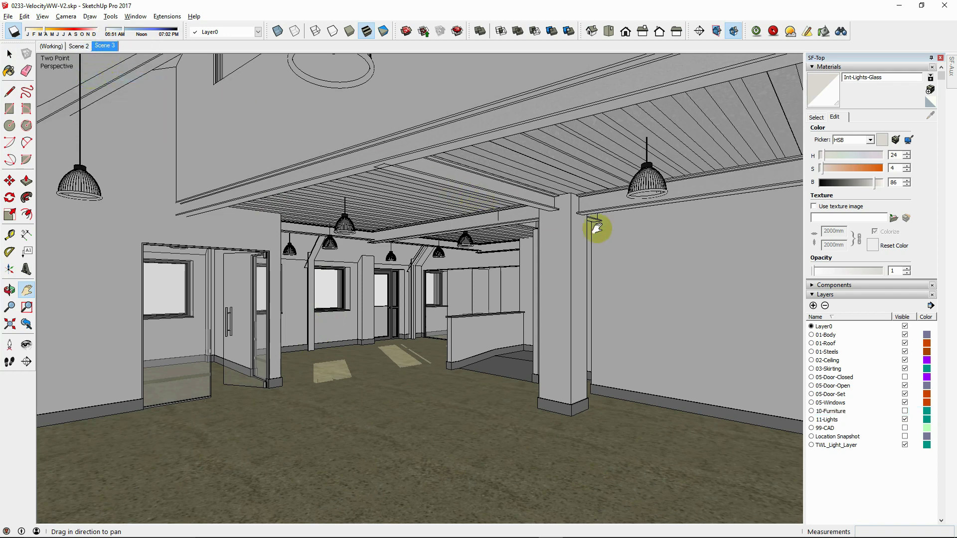
# Step: Expand the Scenes tray, decline thumbnail generation, and turn shadows on
pyautogui.click(813, 295)
pyautogui.click(813, 304)
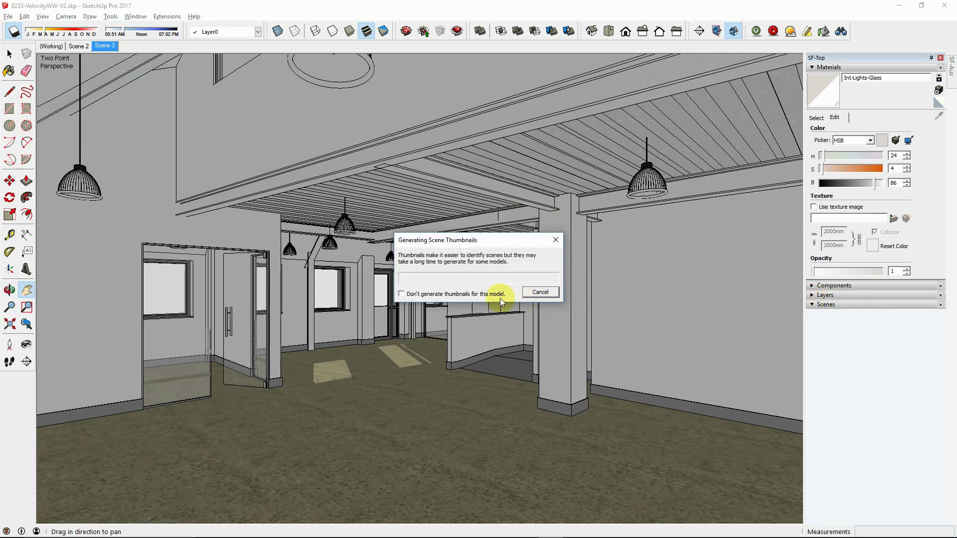
pyautogui.click(496, 294)
pyautogui.click(540, 292)
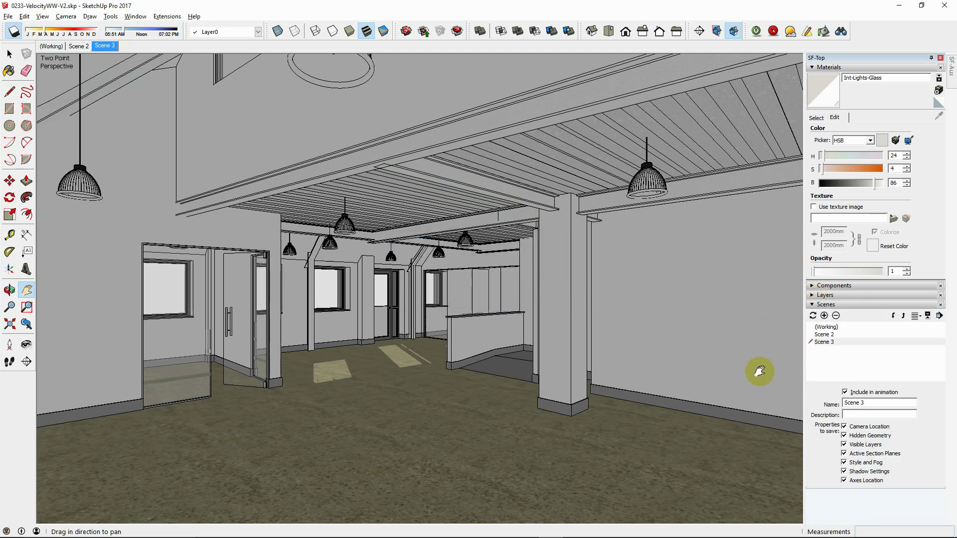
pyautogui.click(14, 33)
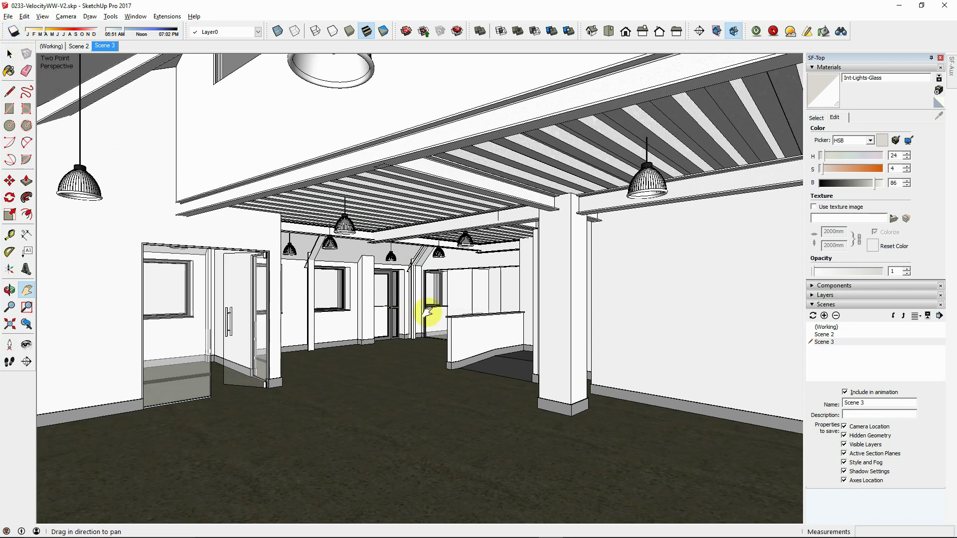
# Step: Update Scene 3 so it stores the current shadowed two-point view
pyautogui.rightClick(103, 45)
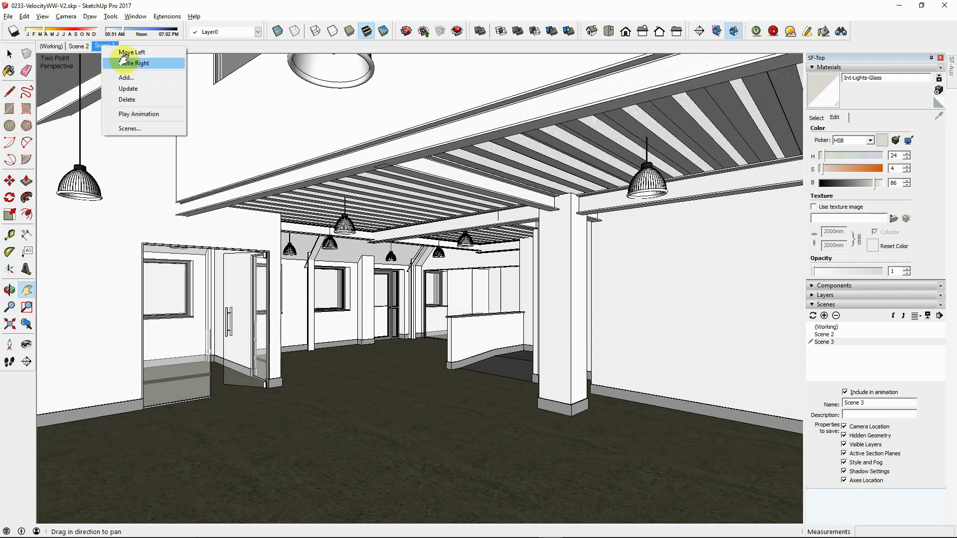
pyautogui.click(125, 88)
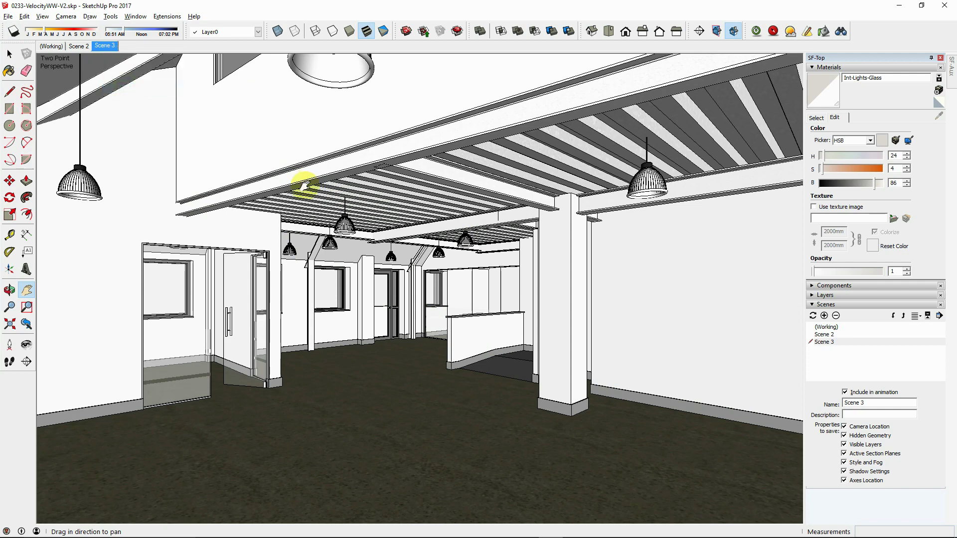
pyautogui.click(9, 54)
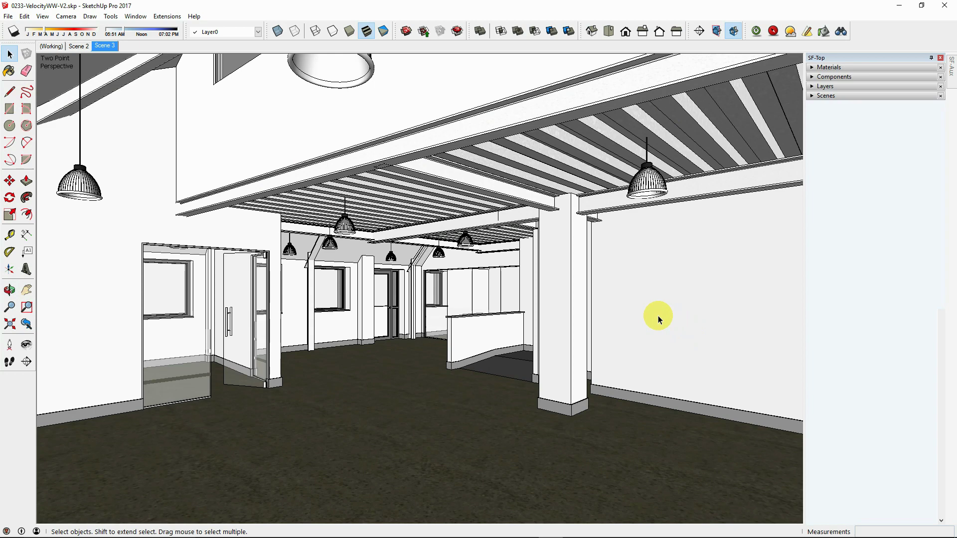
# Step: Review the Statistics page of Model Info, then collapse the Scenes tray
pyautogui.click(135, 16)
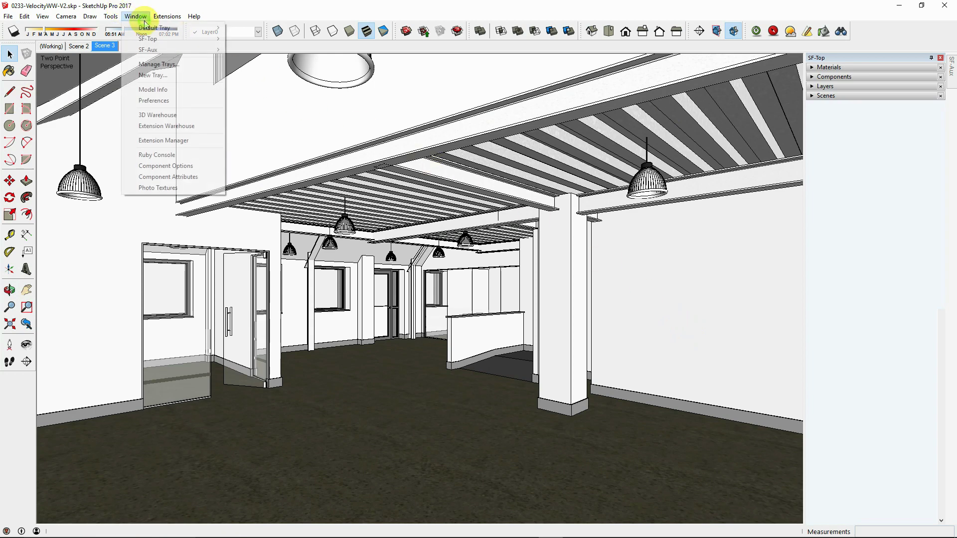
pyautogui.click(153, 89)
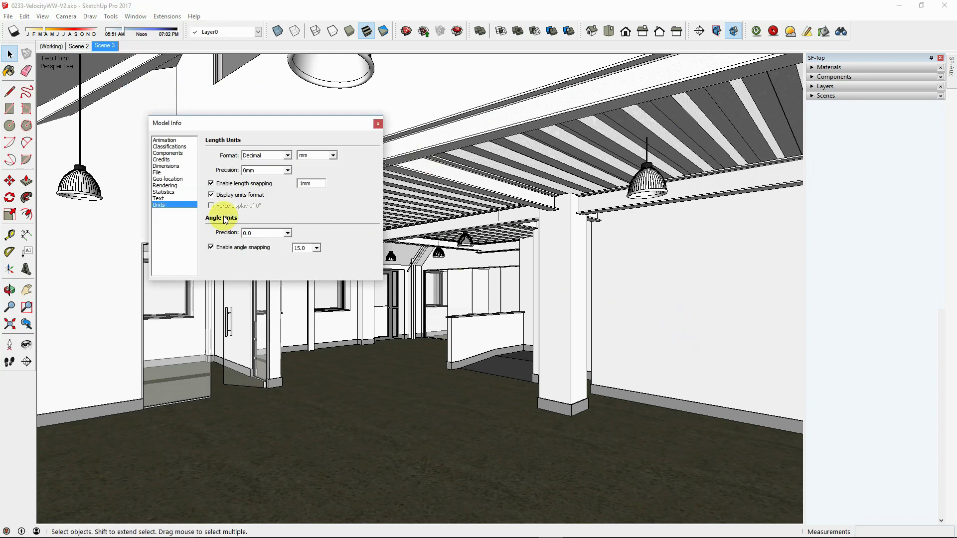
pyautogui.click(163, 192)
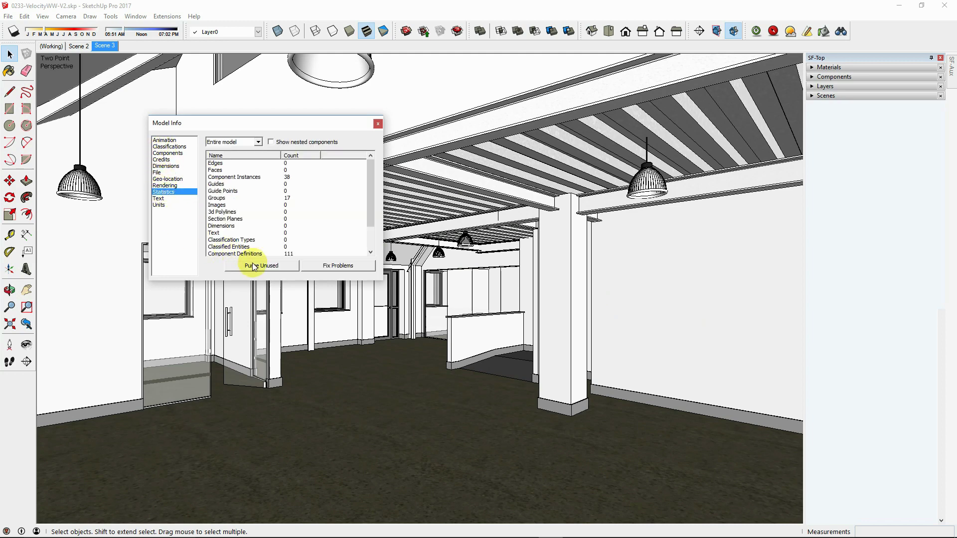
pyautogui.click(377, 123)
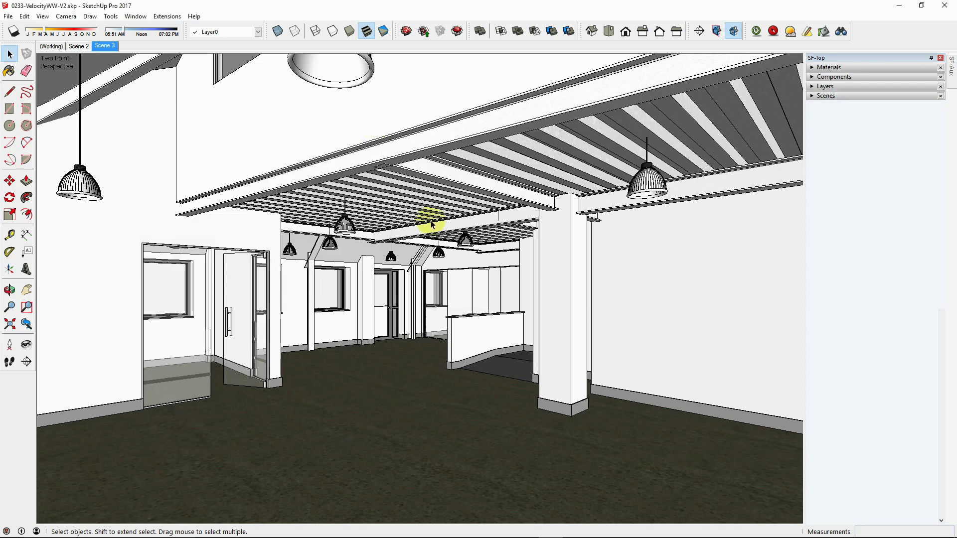
pyautogui.press('o')
pyautogui.press('space')
pyautogui.click(814, 299)
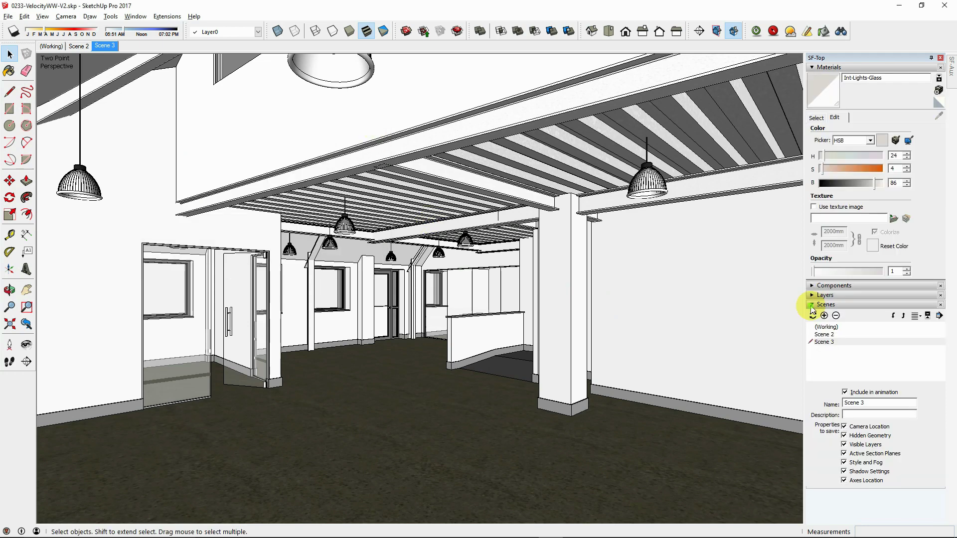
# Step: Select the pendant lamp and use Look Around to turn the view up to the ceiling lamps
pyautogui.click(645, 192)
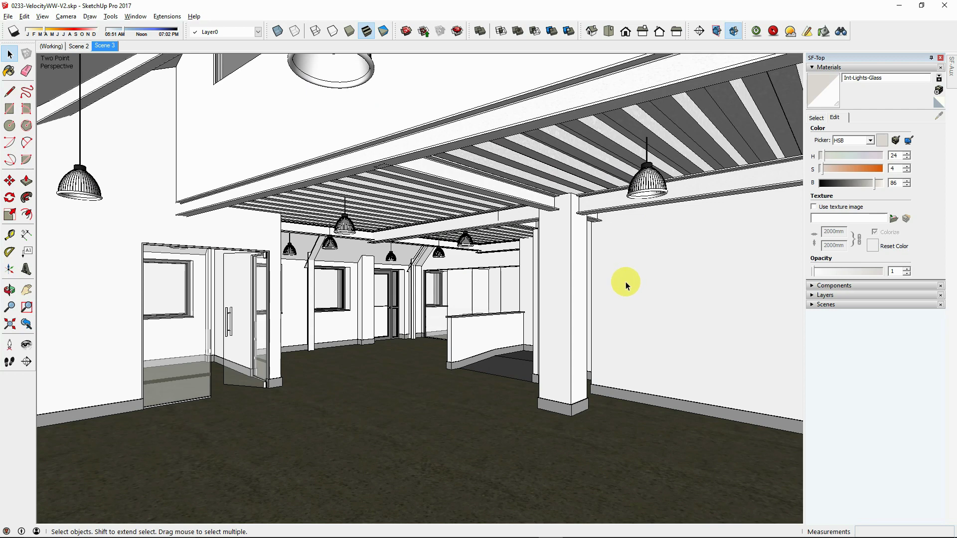
pyautogui.press('o')
pyautogui.press('space')
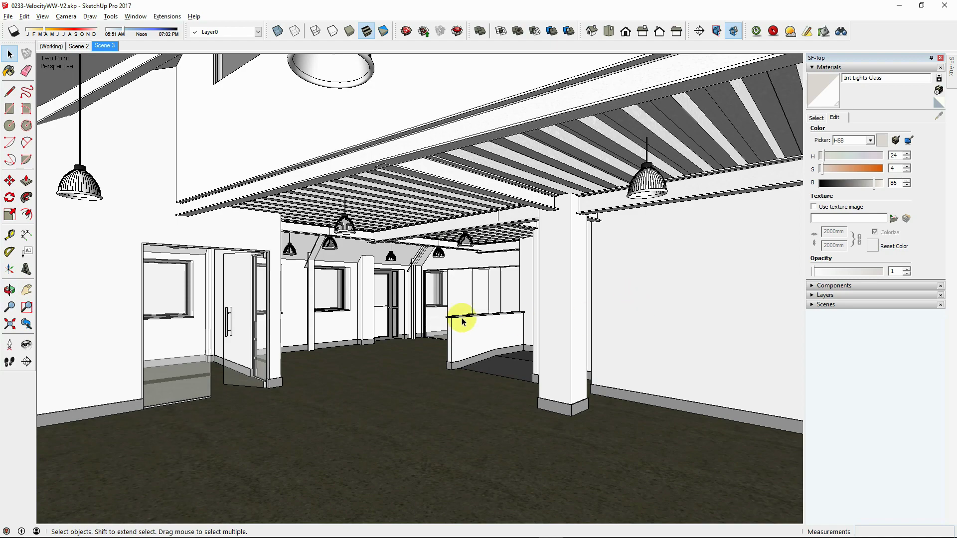
pyautogui.click(26, 345)
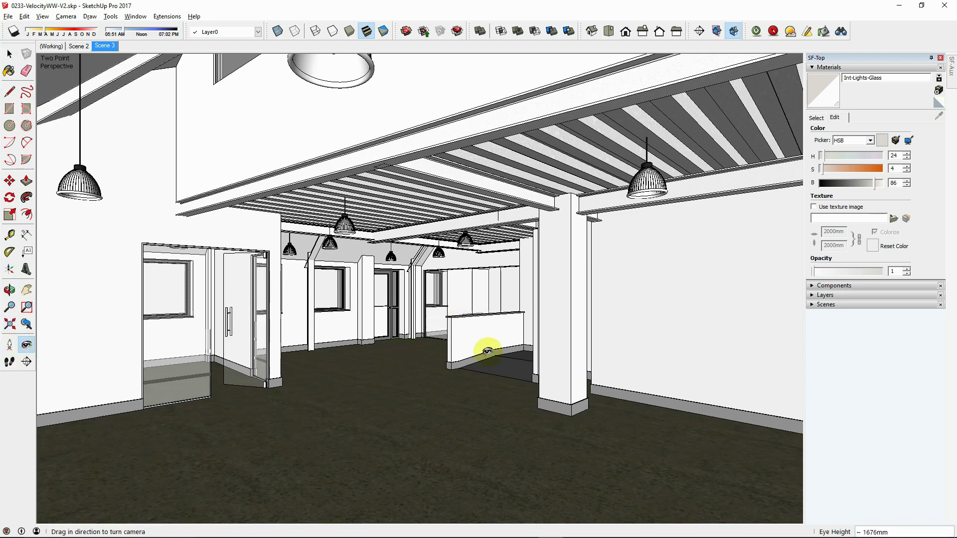
pyautogui.scroll(3, 620, 352)
pyautogui.moveTo(598, 327); pyautogui.dragTo(449, 241)
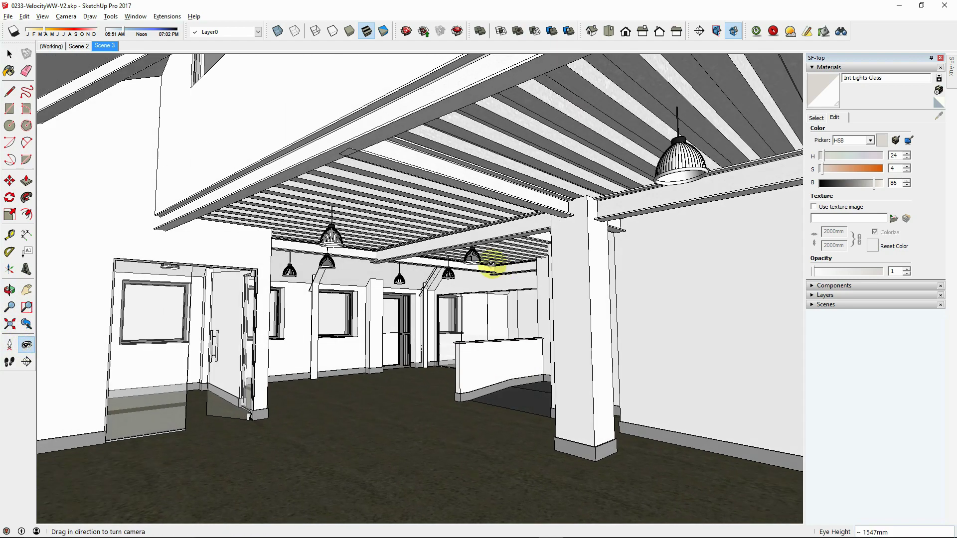
pyautogui.moveTo(541, 303); pyautogui.dragTo(525, 291, button='middle')
pyautogui.moveTo(425, 294); pyautogui.dragTo(547, 305)
pyautogui.moveTo(615, 186); pyautogui.dragTo(652, 156)
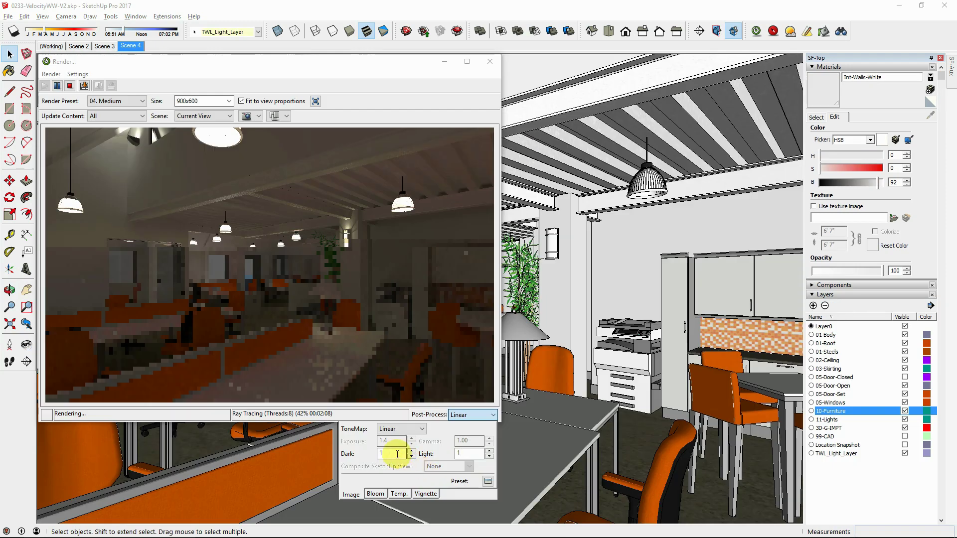
# Step: Set the render's ToneMap Dark value to 1.5 and Light value to 2.5
pyautogui.doubleClick(397, 454)
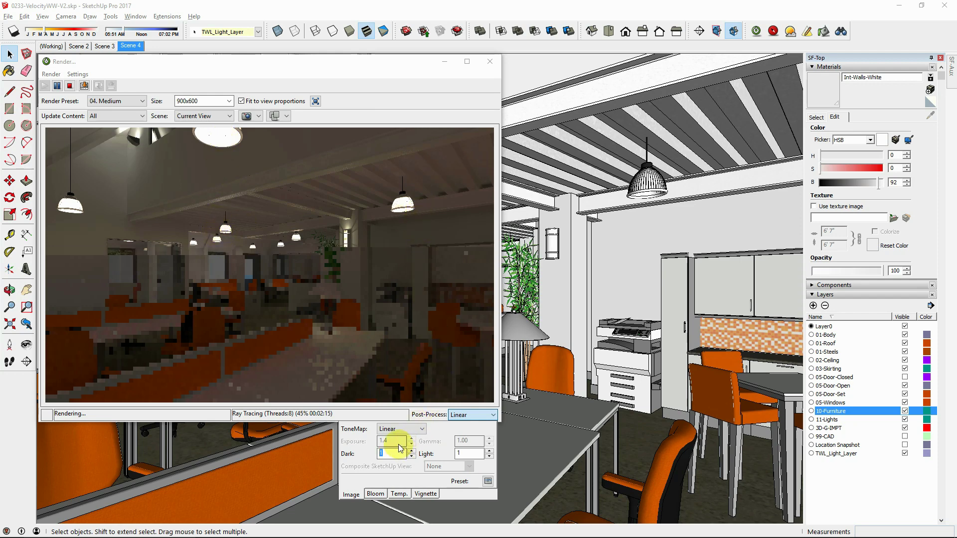
pyautogui.write('1.5')
pyautogui.doubleClick(468, 454)
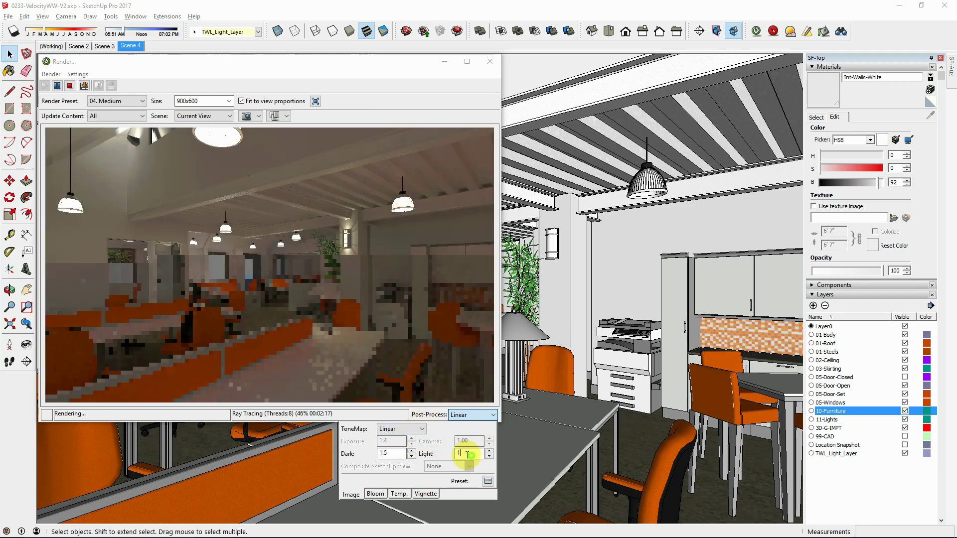
pyautogui.write('2.5')
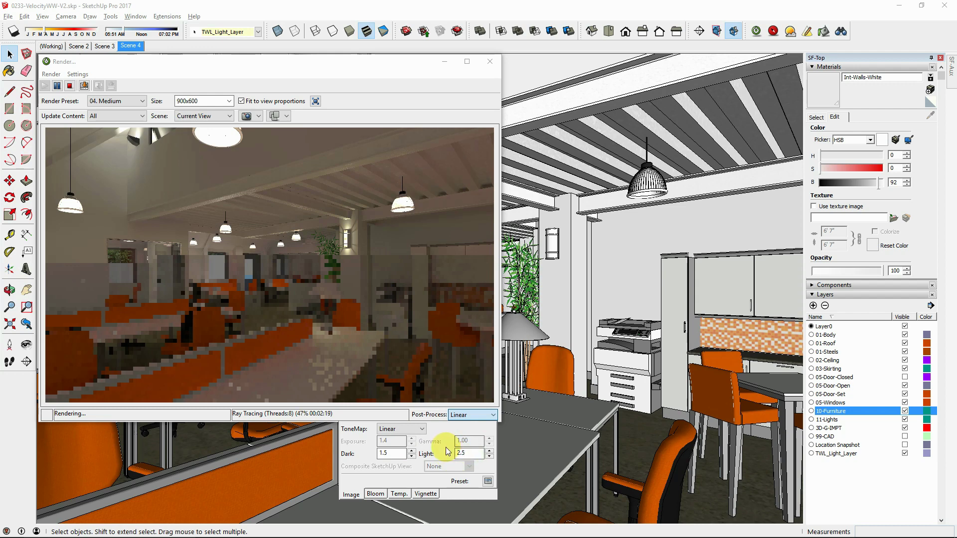
pyautogui.press('Return')
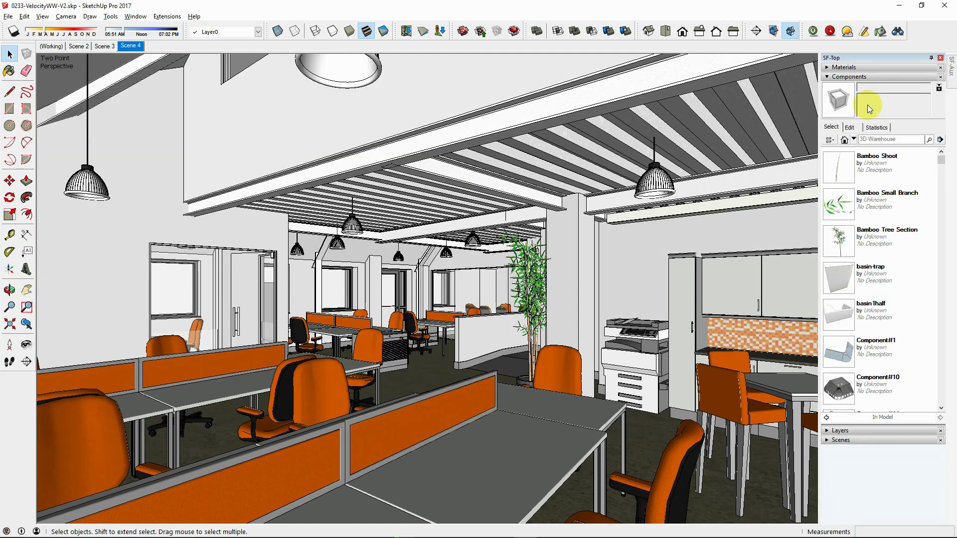
# Step: Open Twilight2 > Twilight2_Lights > Indoor > Indoor-Manufacturer and place the LargeBowl pendant below the ceiling
pyautogui.click(854, 140)
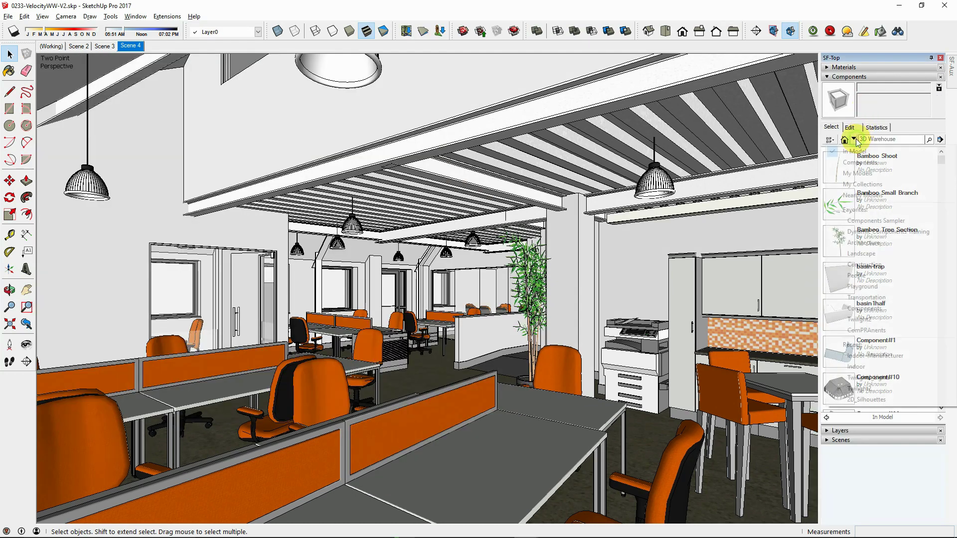
pyautogui.click(849, 322)
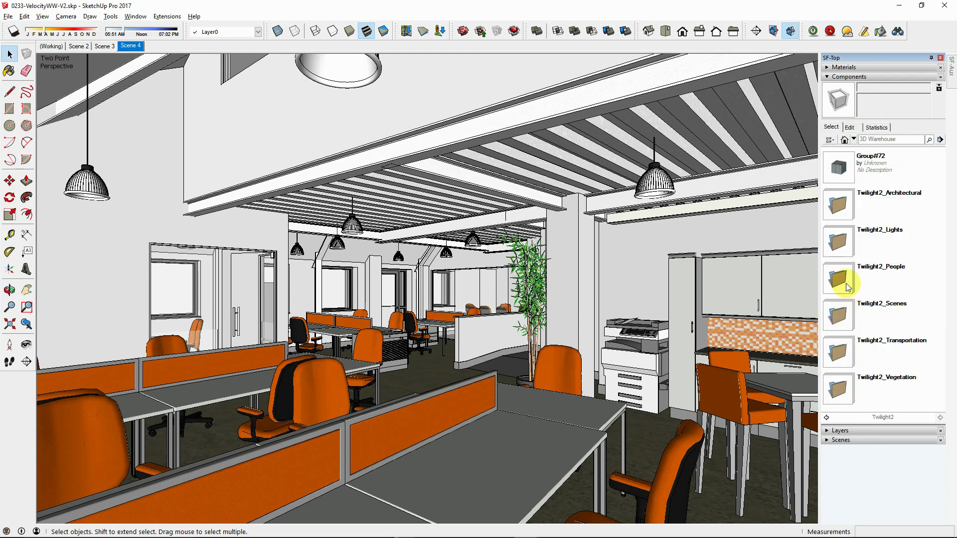
pyautogui.doubleClick(840, 239)
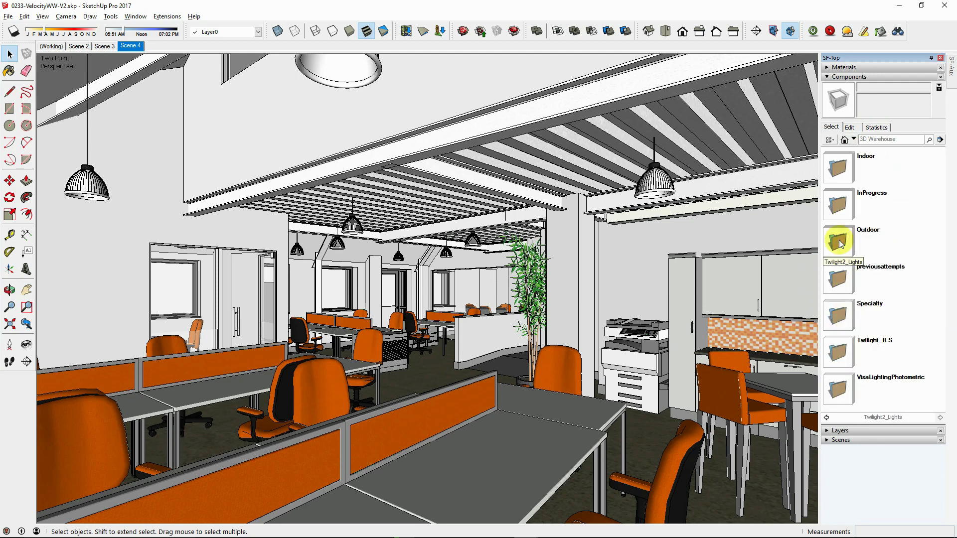
pyautogui.doubleClick(836, 165)
pyautogui.doubleClick(831, 208)
pyautogui.scroll(-5, 833, 342)
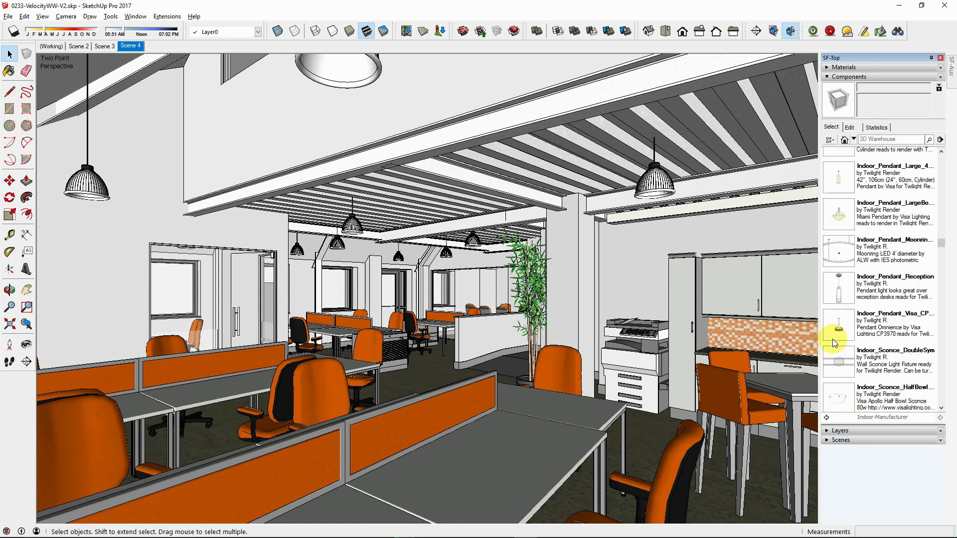
pyautogui.scroll(-3, 846, 306)
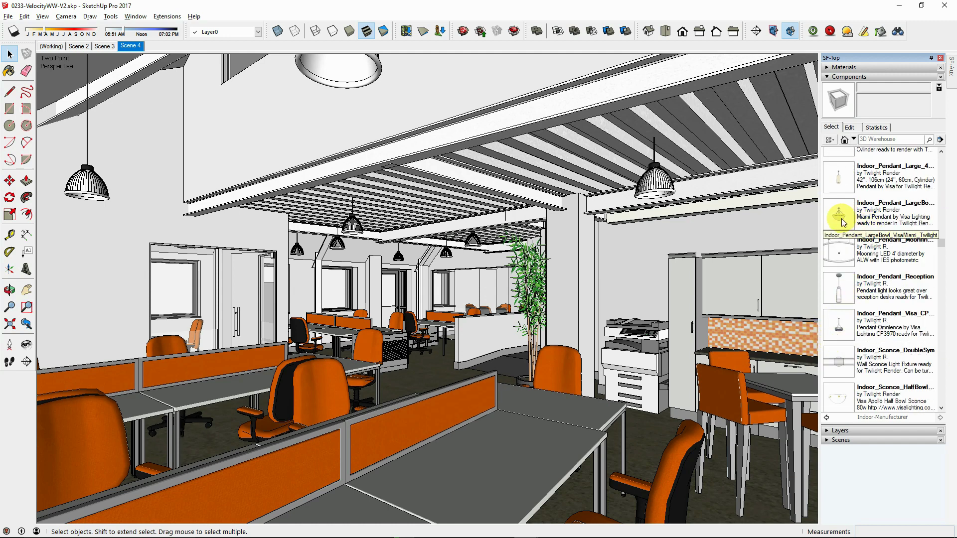
pyautogui.click(841, 218)
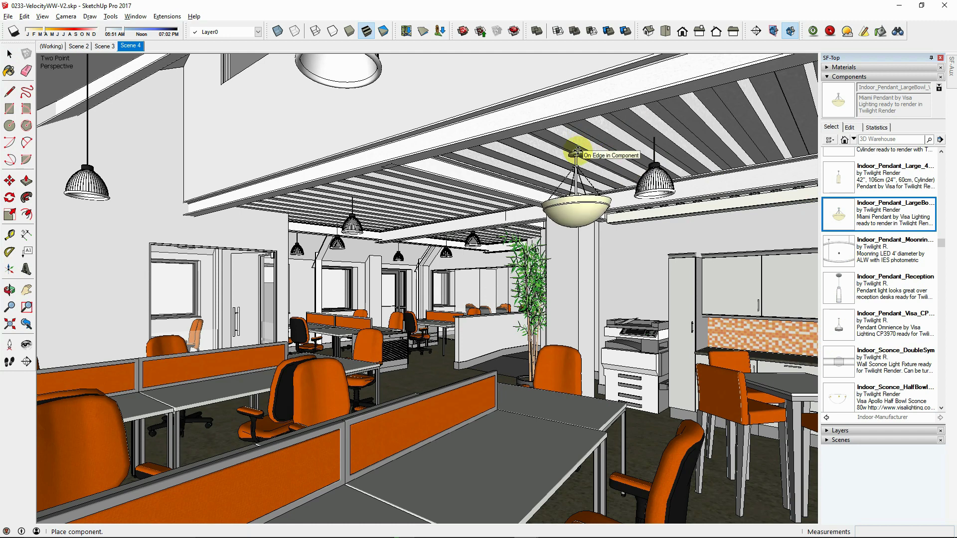
pyautogui.click(578, 150)
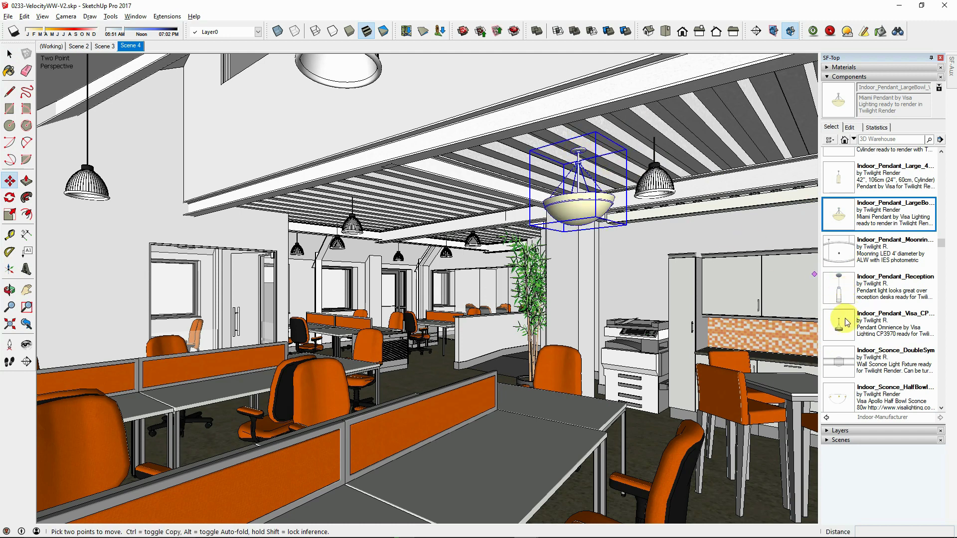
# Step: Place the Olympia CeilingBowl light on the ceiling
pyautogui.scroll(-2, 845, 333)
pyautogui.scroll(-8, 844, 333)
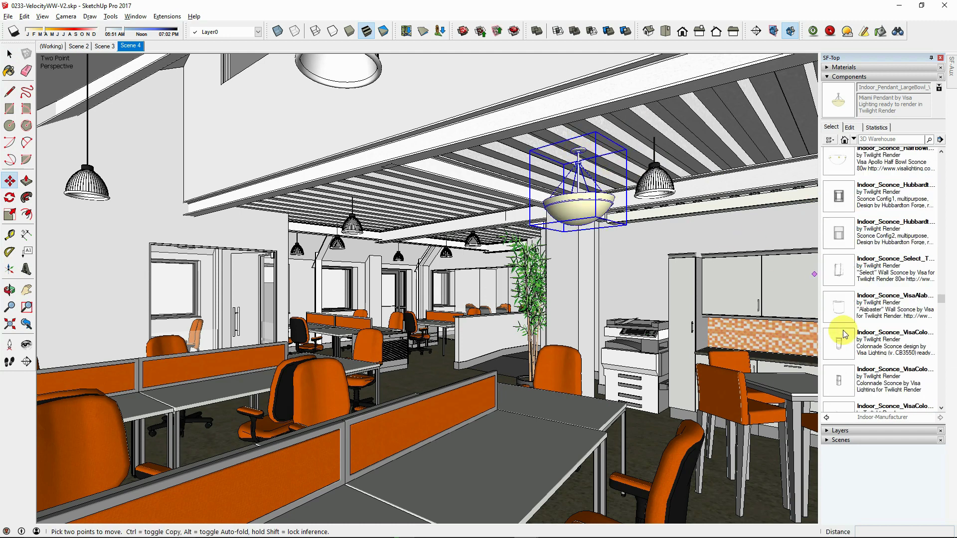
pyautogui.scroll(-1, 843, 333)
pyautogui.scroll(1, 844, 324)
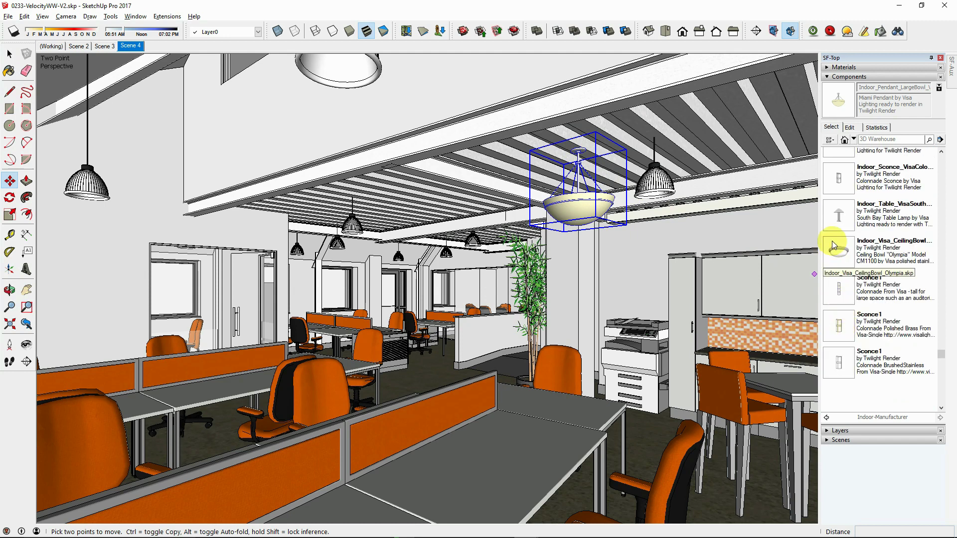
pyautogui.click(838, 256)
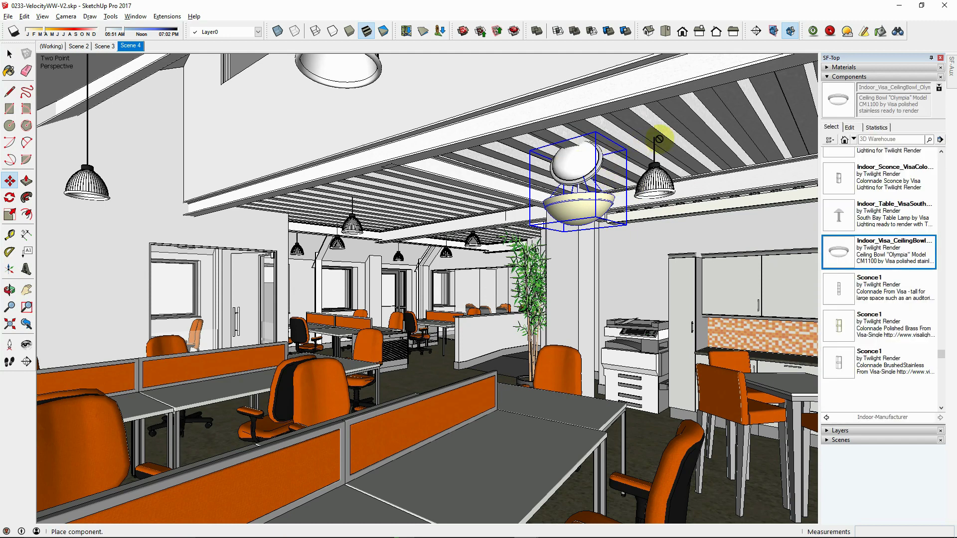
pyautogui.click(698, 129)
pyautogui.press('space')
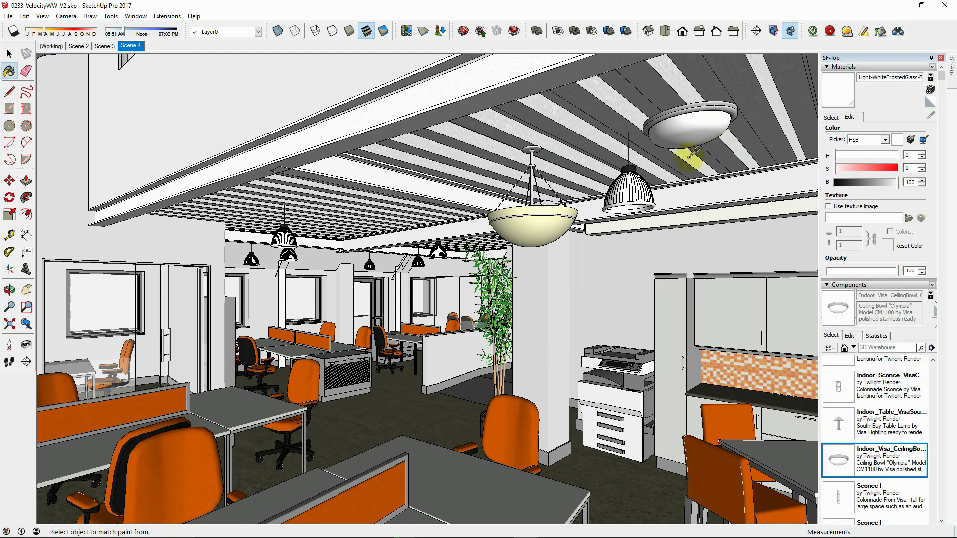
# Step: Open the pendant lamp component and select all of its geometry for editing
pyautogui.moveTo(688, 149); pyautogui.dragTo(644, 199, button='middle')
pyautogui.press('space')
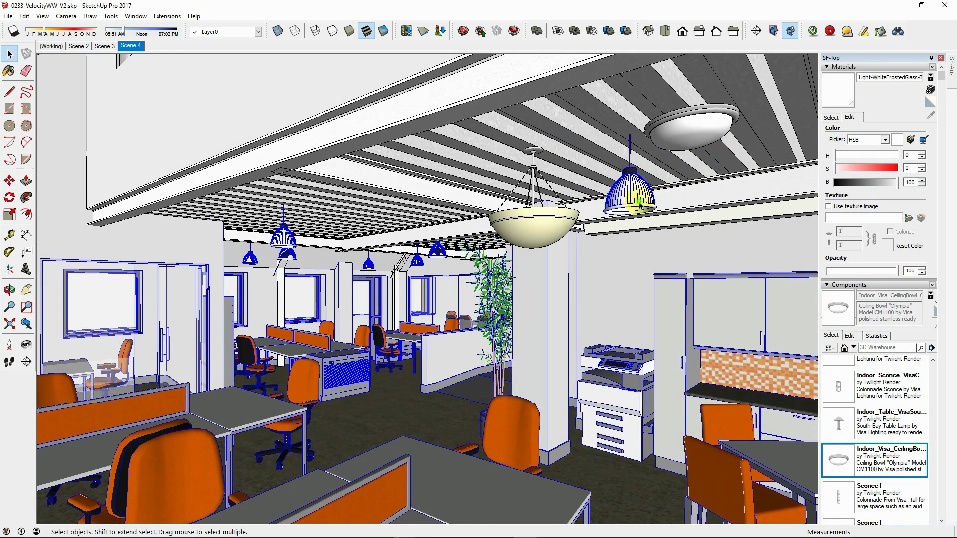
pyautogui.click(640, 204)
pyautogui.doubleClick(643, 206)
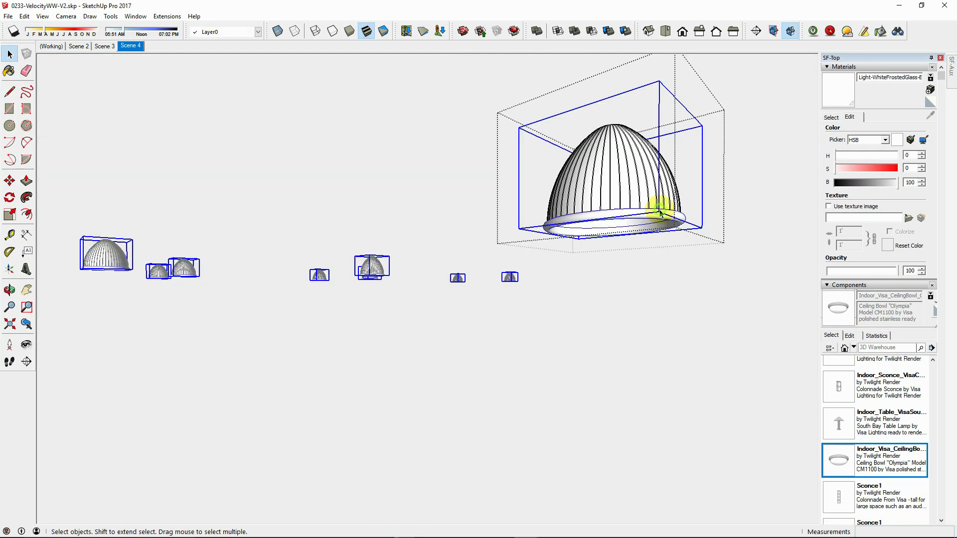
pyautogui.doubleClick(660, 213)
pyautogui.hotkey('ctrl', 'a')
pyautogui.press('b')
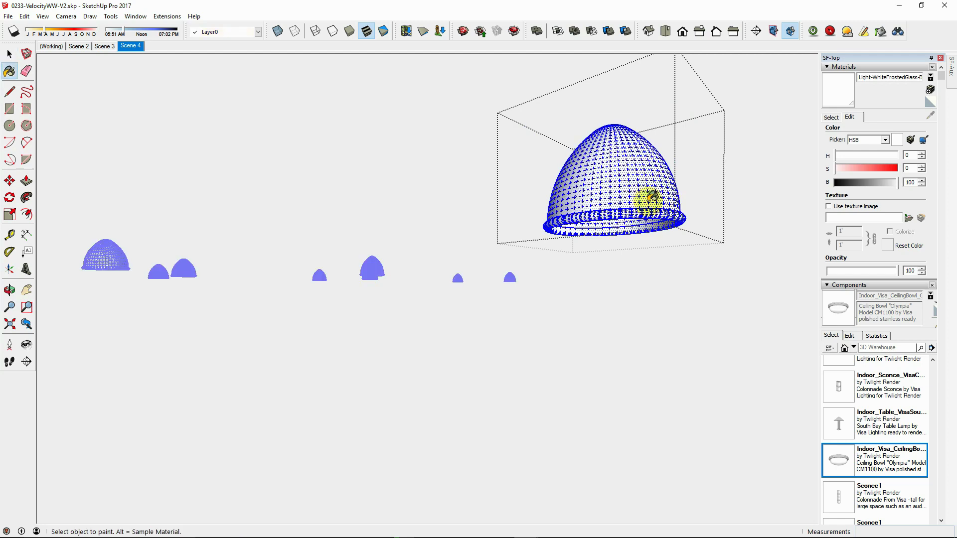
pyautogui.press('space')
pyautogui.middleClick(657, 239)
pyautogui.click(663, 258)
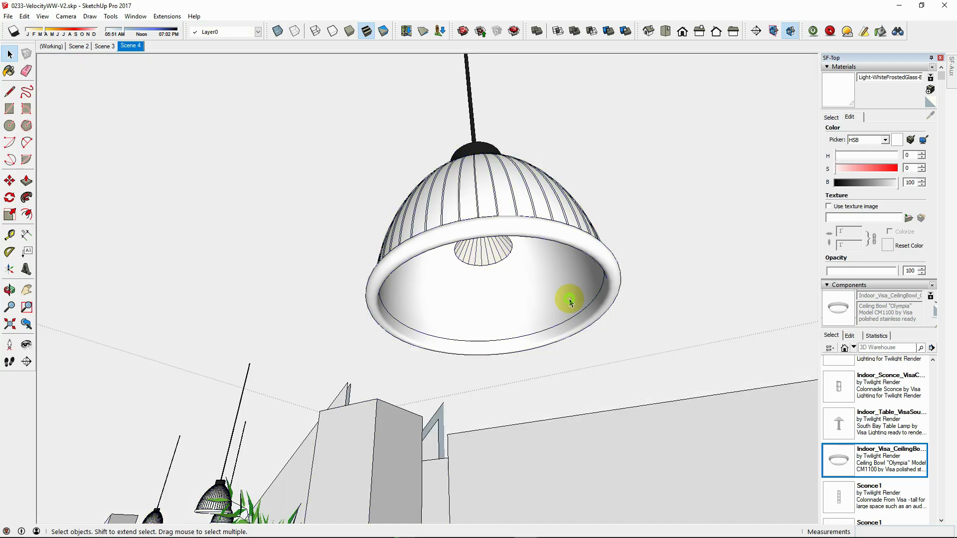
pyautogui.doubleClick(570, 303)
# Step: Inside the ceiling bowl lamp, delete the inner bowl face and select the dome surface
pyautogui.tripleClick(570, 302)
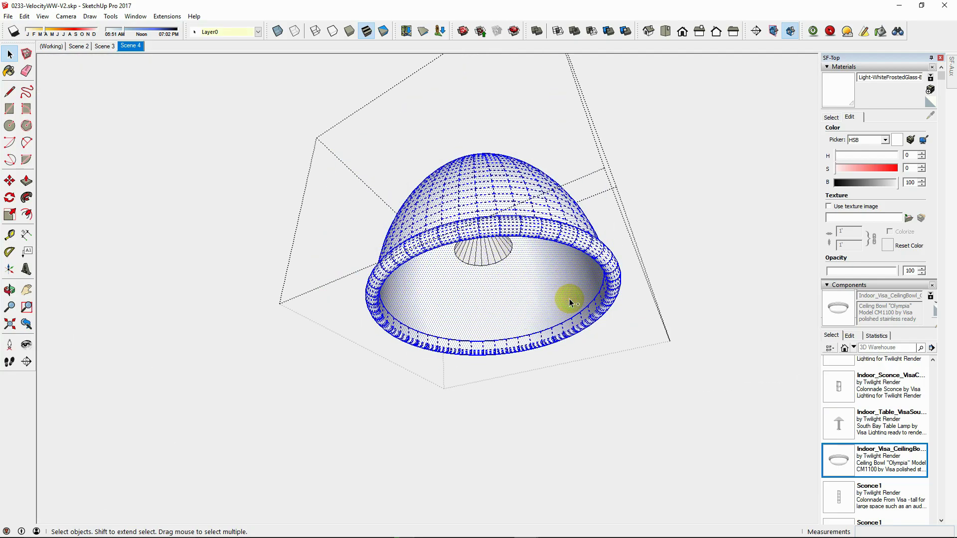
pyautogui.press('Escape')
pyautogui.click(568, 303)
pyautogui.press('Delete')
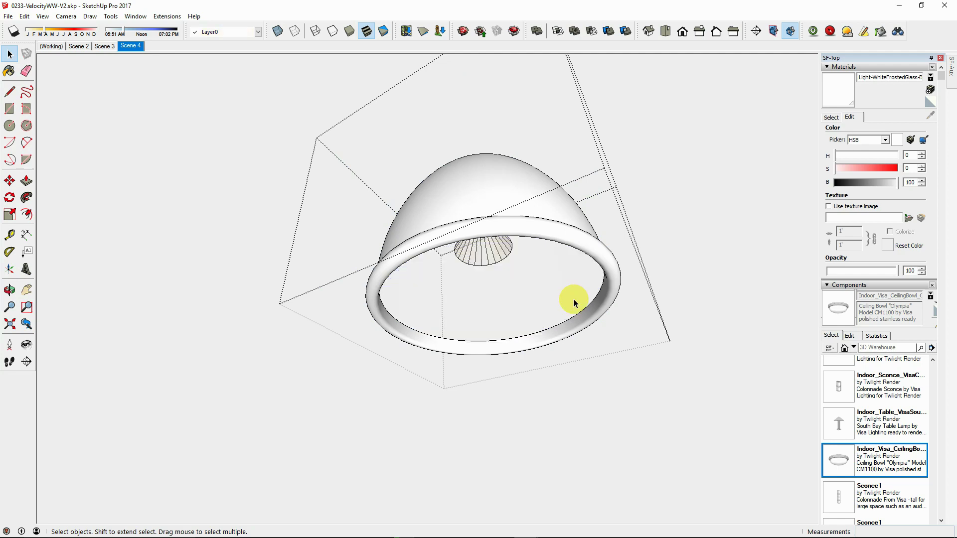
pyautogui.middleClick(572, 301)
pyautogui.click(557, 254)
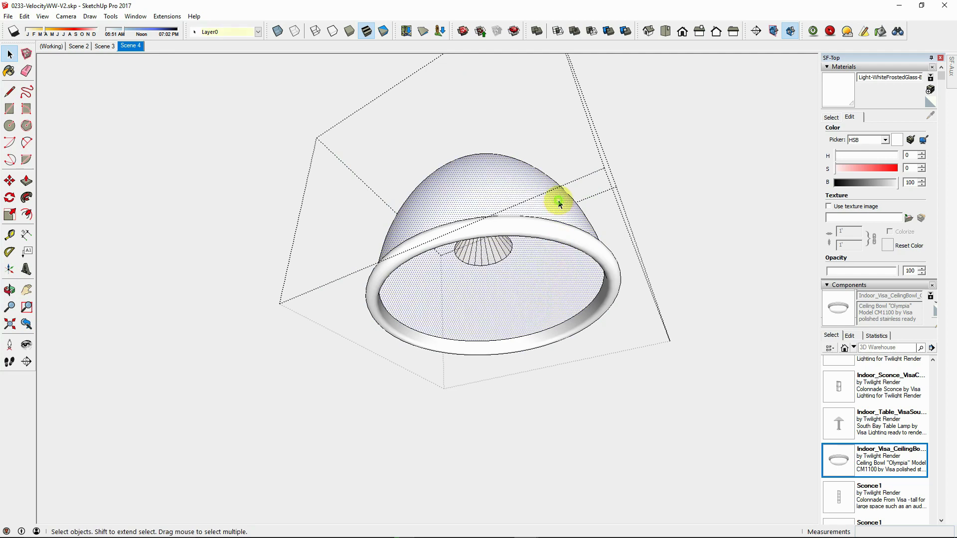
# Step: Sample the lamp's white frosted glass in the Twilight Material Editor and apply the Lamp Glass > Matte template
pyautogui.click(880, 31)
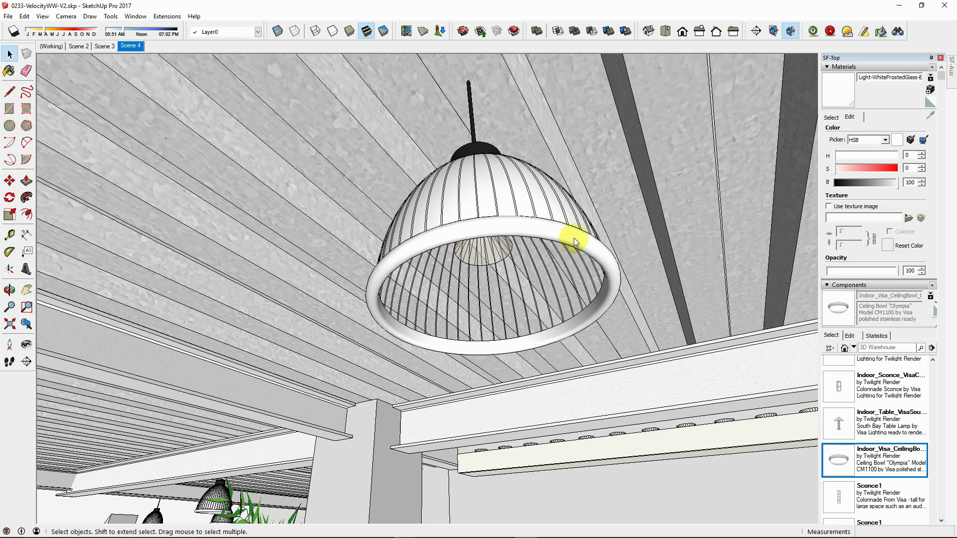
pyautogui.click(508, 225)
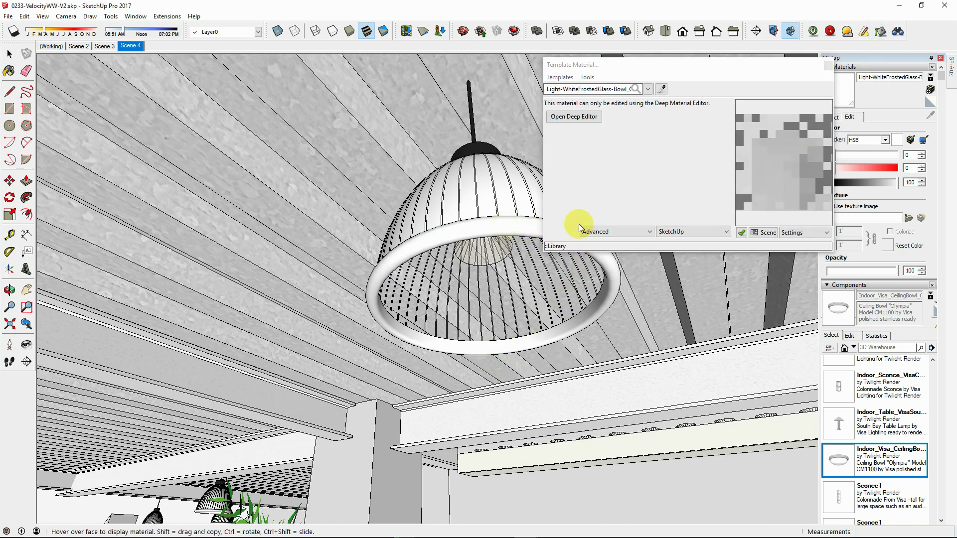
pyautogui.click(560, 77)
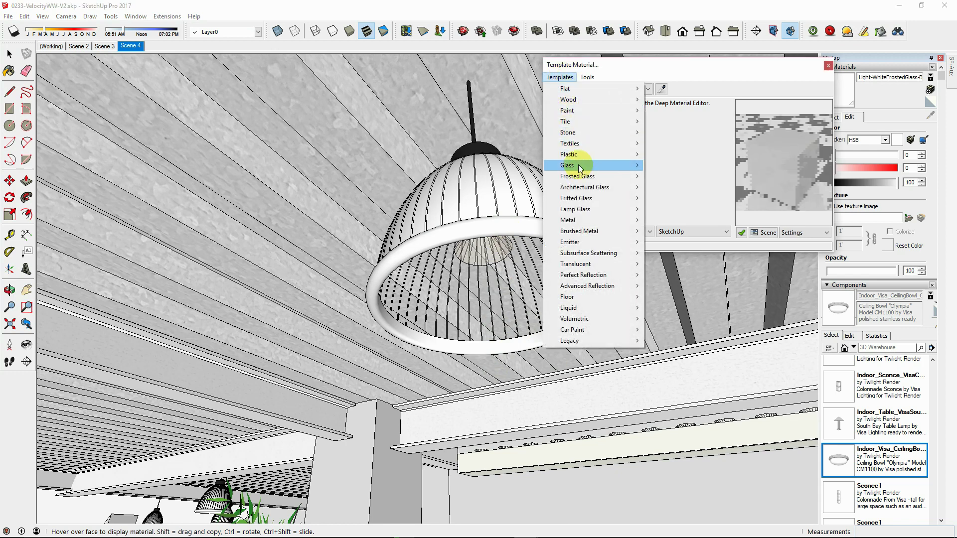
pyautogui.moveTo(604, 209)
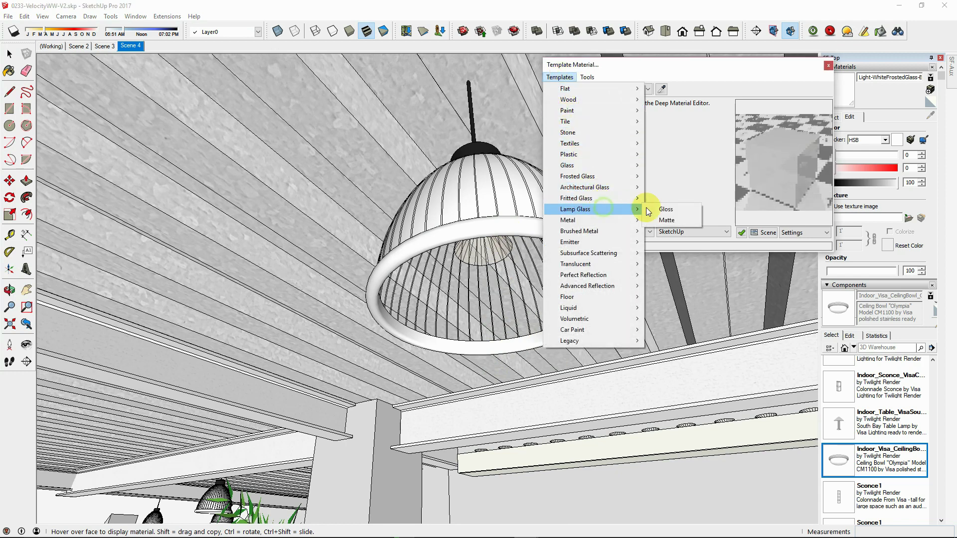
pyautogui.click(689, 221)
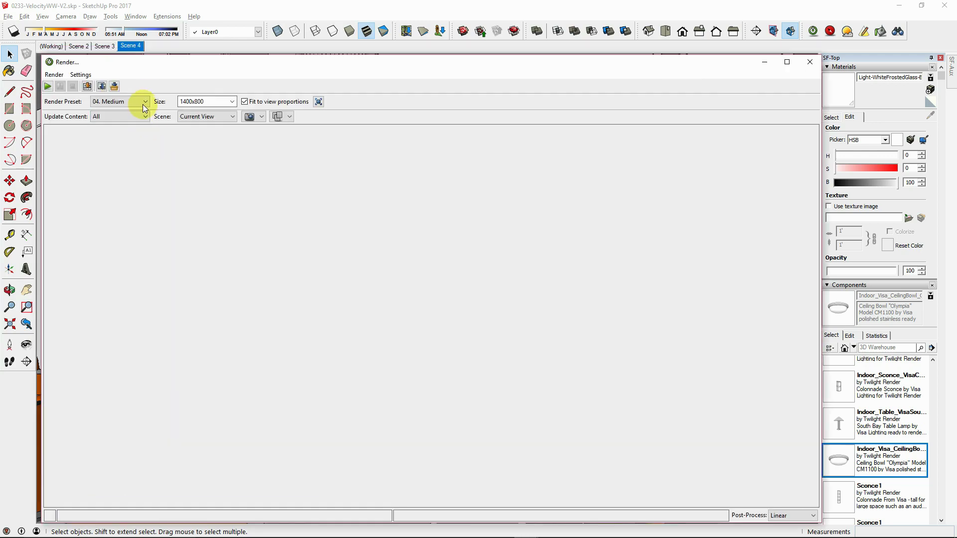
pyautogui.click(146, 101)
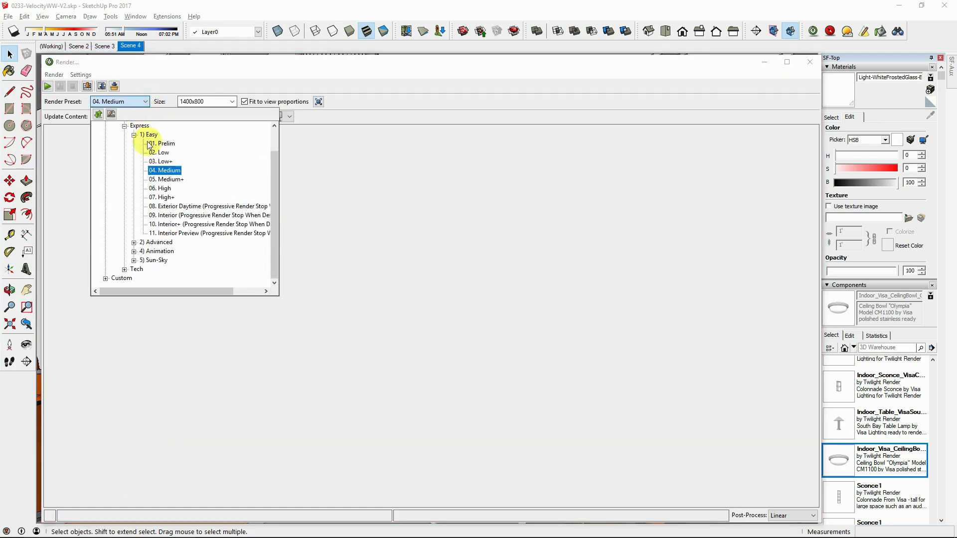
pyautogui.click(161, 151)
pyautogui.click(163, 161)
pyautogui.click(396, 224)
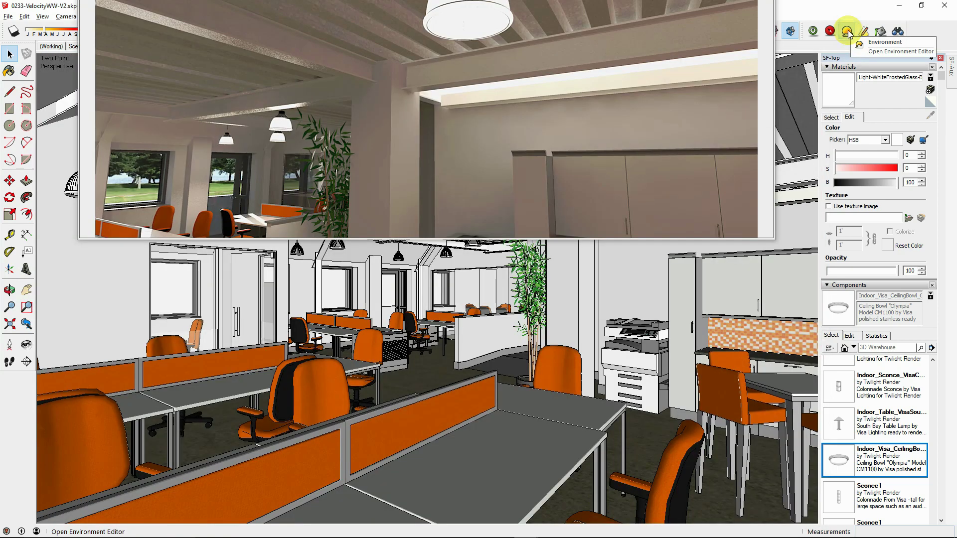
# Step: Confirm the Twilight environment uses Spherical Sky and check its background image path
pyautogui.click(848, 31)
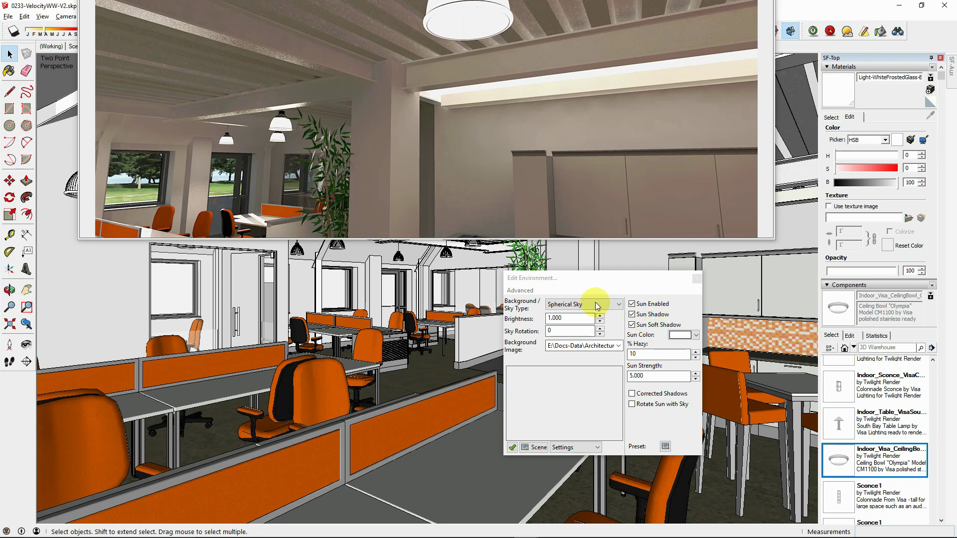
pyautogui.click(596, 304)
pyautogui.click(610, 363)
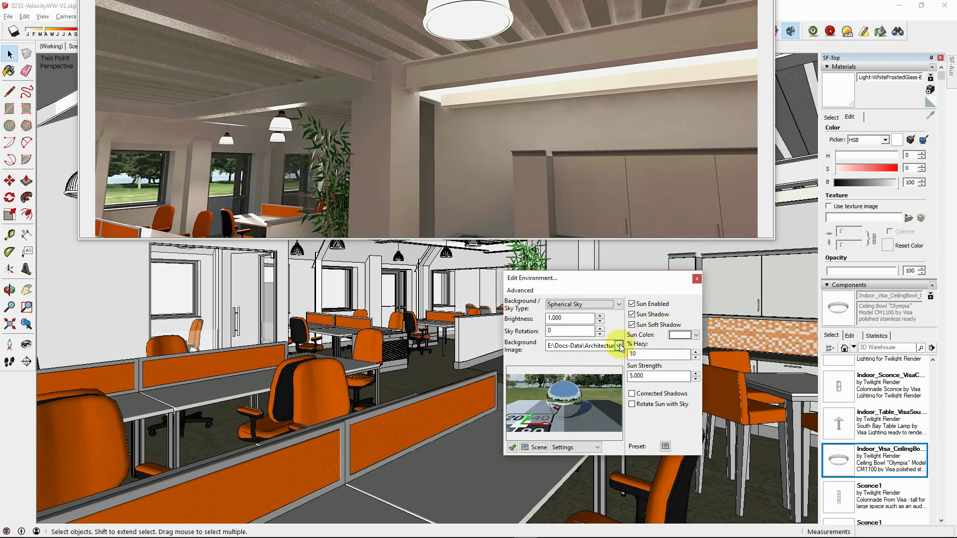
pyautogui.moveTo(609, 345); pyautogui.dragTo(648, 341)
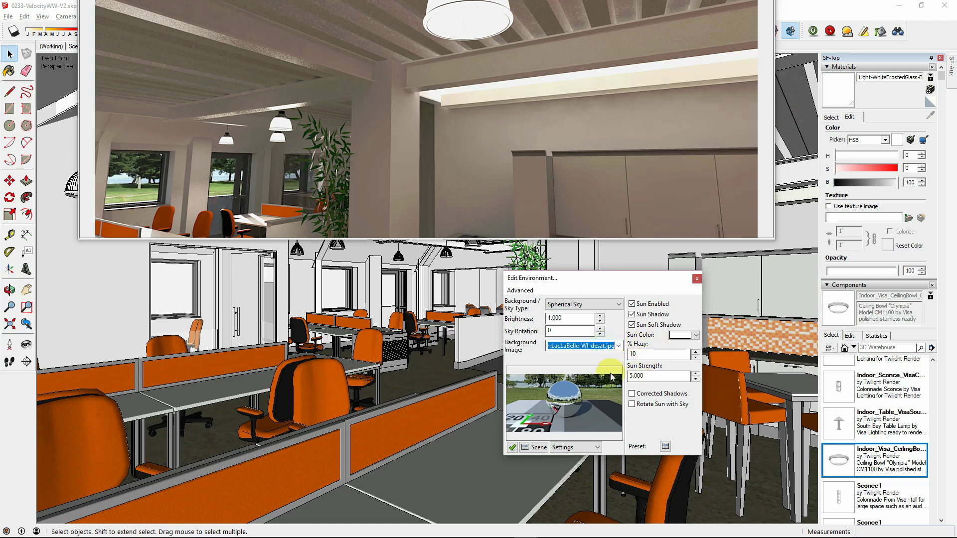
pyautogui.click(594, 406)
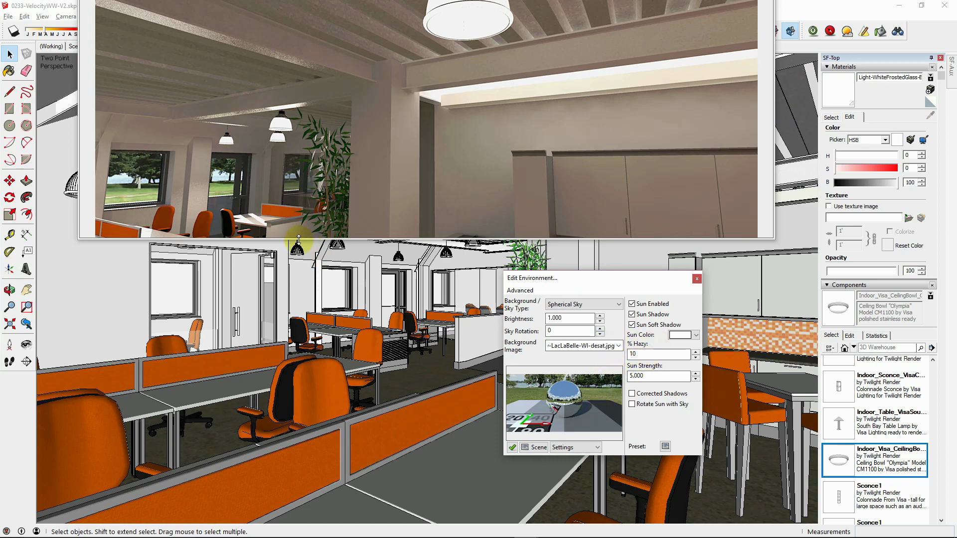
pyautogui.click(331, 184)
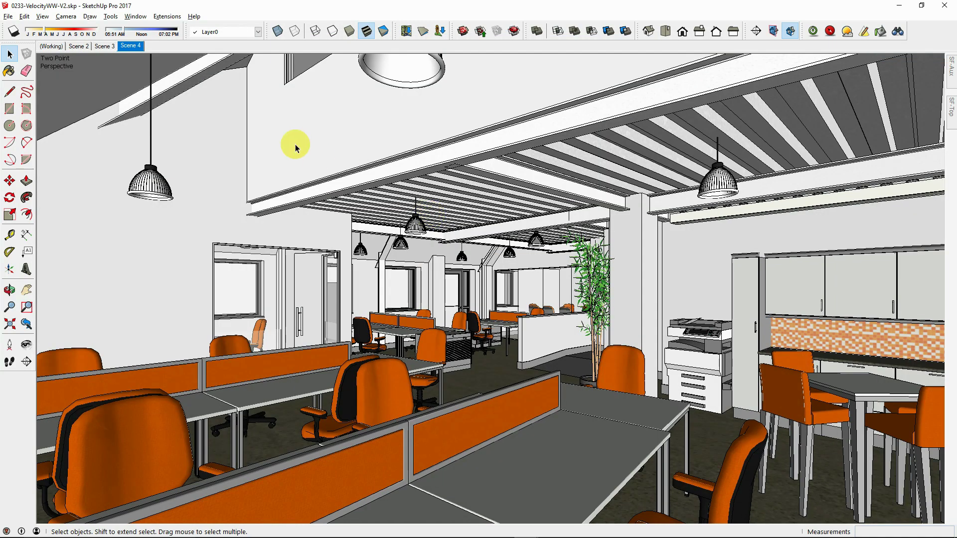
pyautogui.click(169, 17)
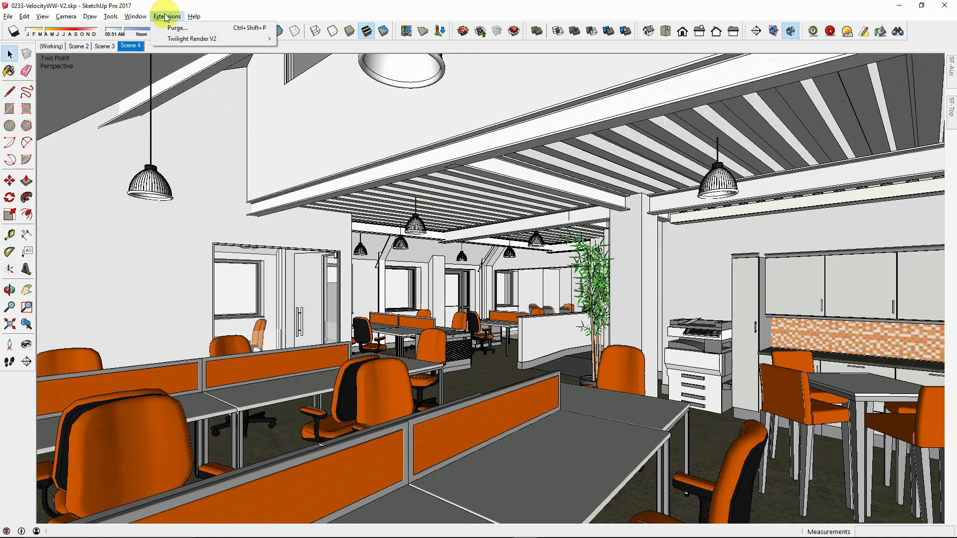
pyautogui.moveTo(210, 38)
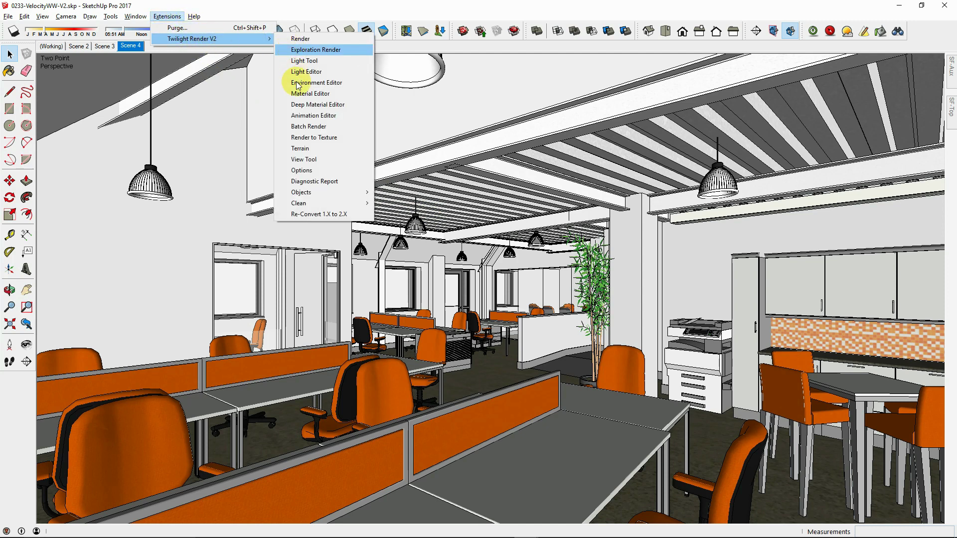
pyautogui.click(312, 171)
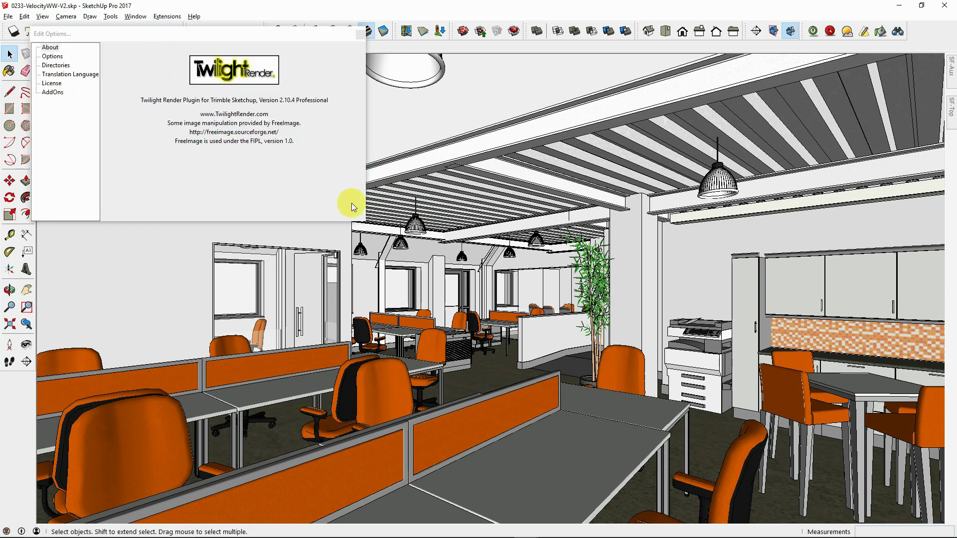
pyautogui.click(54, 57)
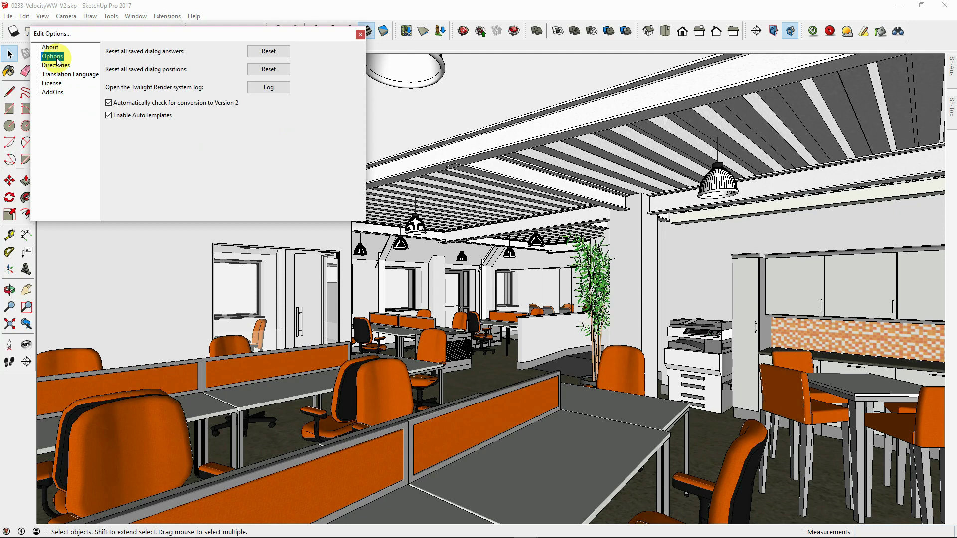
pyautogui.click(133, 116)
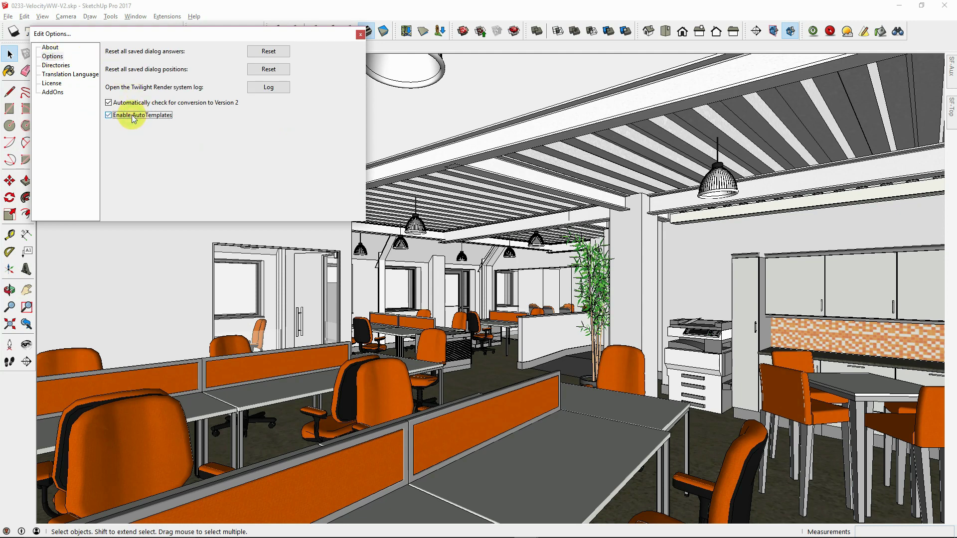
pyautogui.click(360, 34)
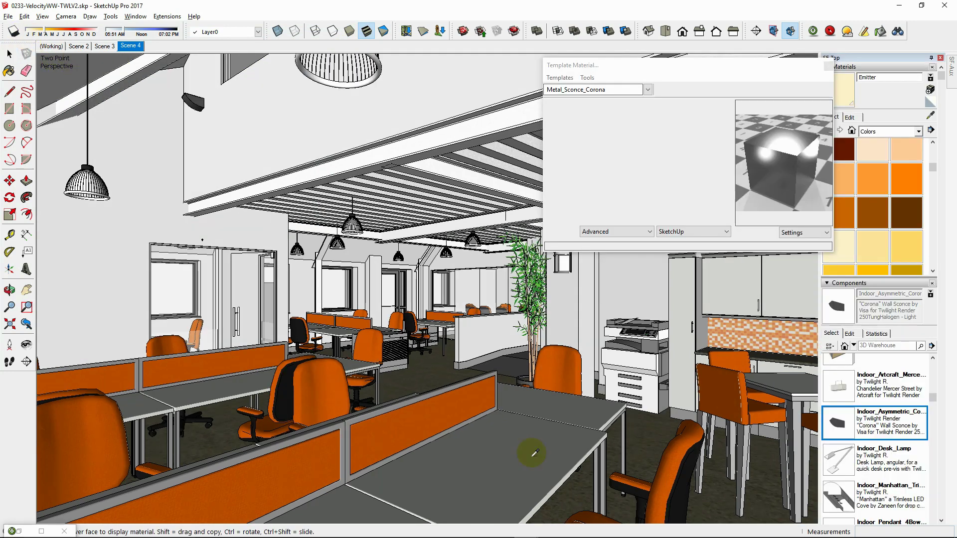
# Step: Read the templates on the desk, printer, sconce, splashback and lamp diffuser (Lamp Glass::Matte), then sample the ceiling material
pyautogui.keyDown('alt'); pyautogui.click(535, 451); pyautogui.keyUp('alt')
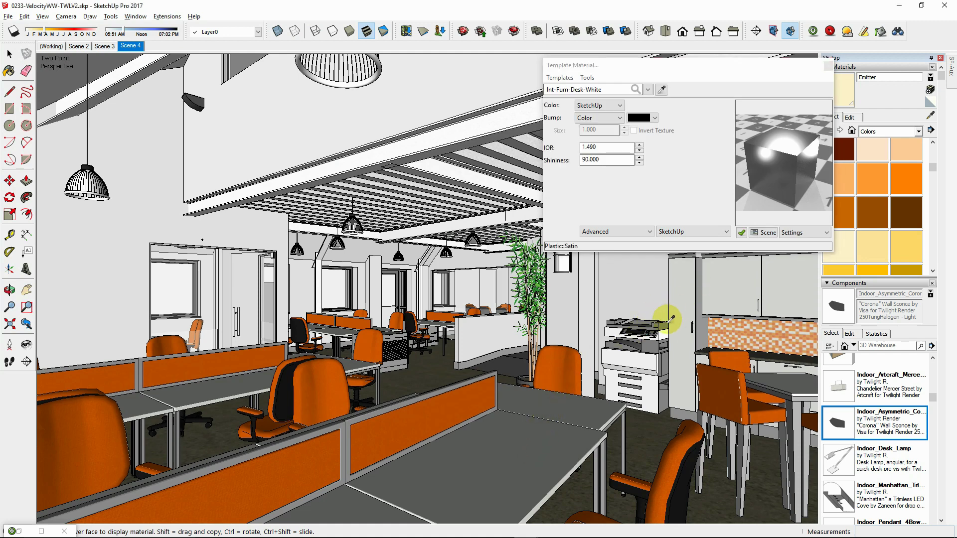
pyautogui.click(639, 355)
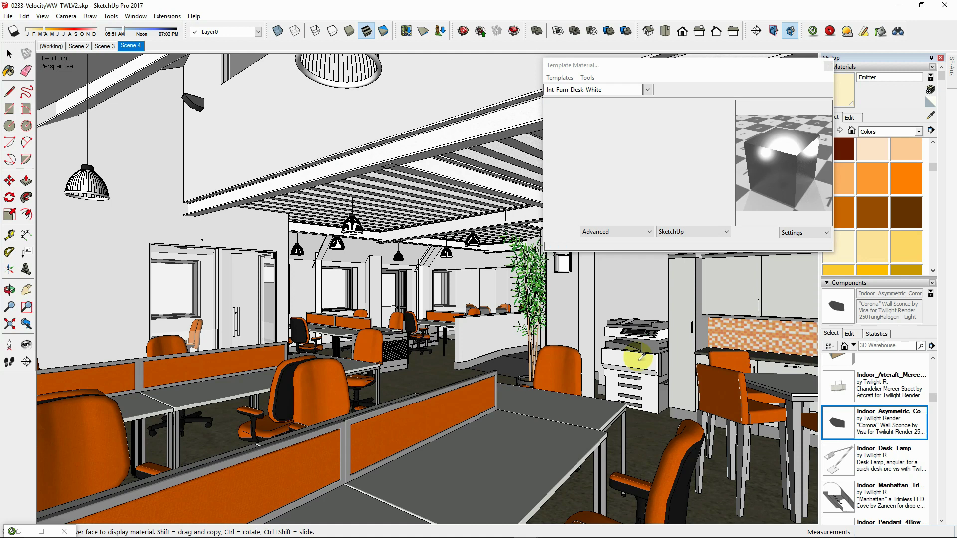
pyautogui.click(201, 97)
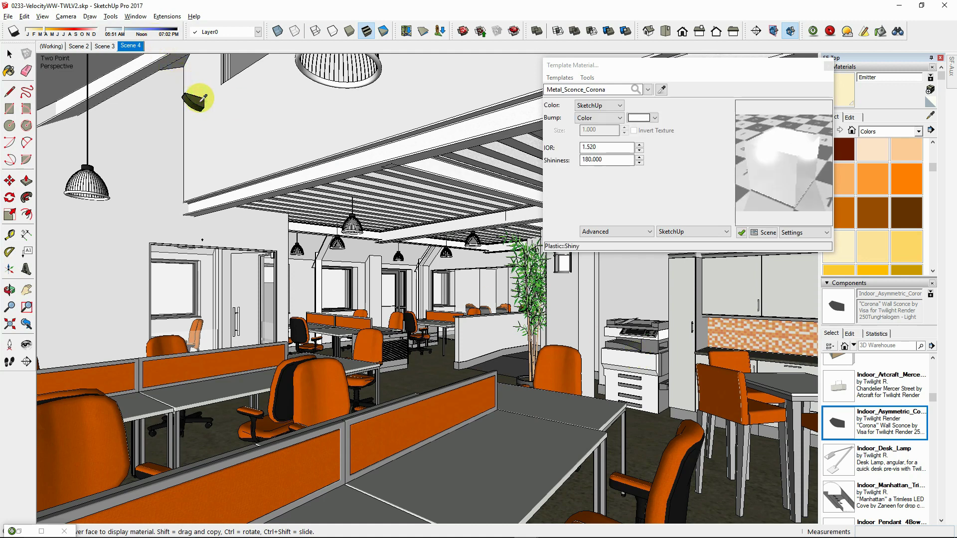
pyautogui.click(781, 335)
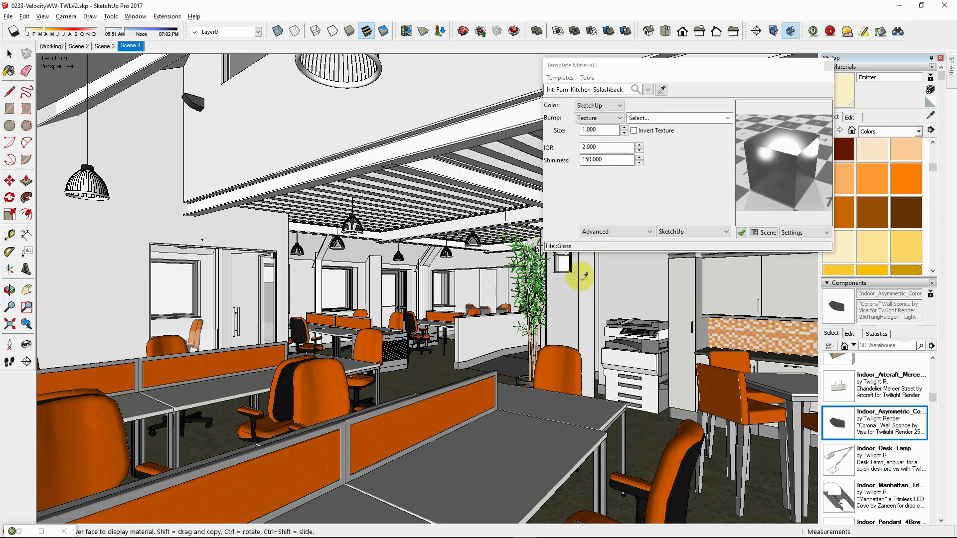
pyautogui.click(565, 263)
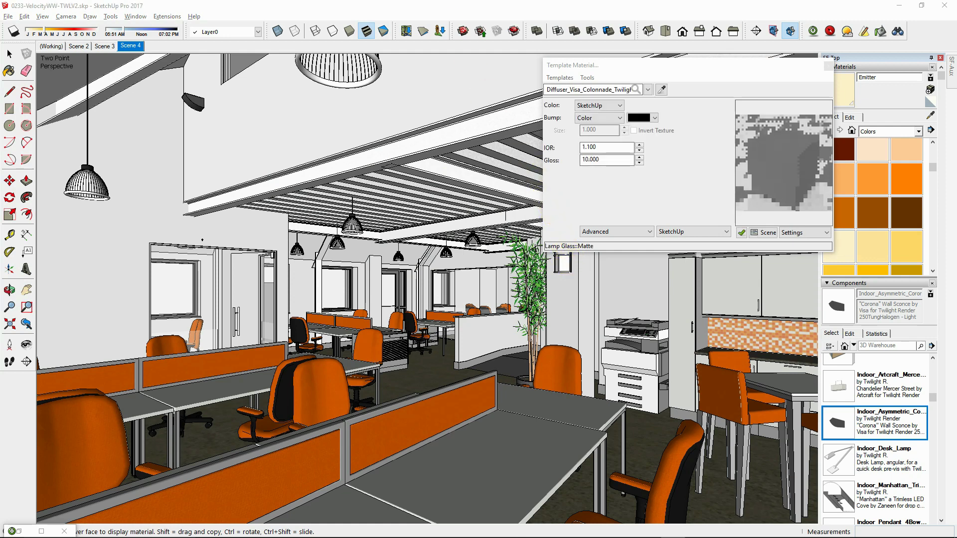
pyautogui.keyDown('alt'); pyautogui.click(441, 96); pyautogui.keyUp('alt')
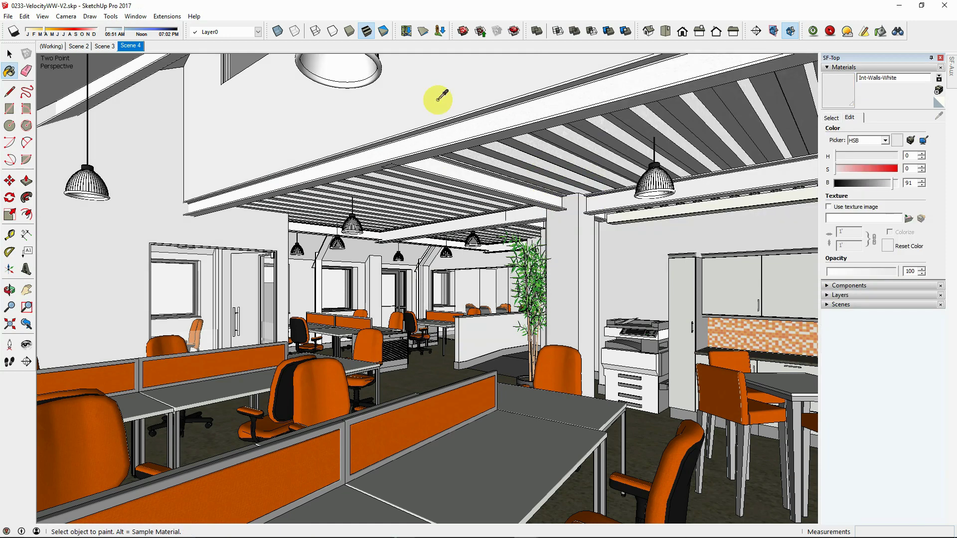
# Step: Sample Int-Walls-White from the ceiling and set its HSB brightness to 90 with zero saturation
pyautogui.press('alt')
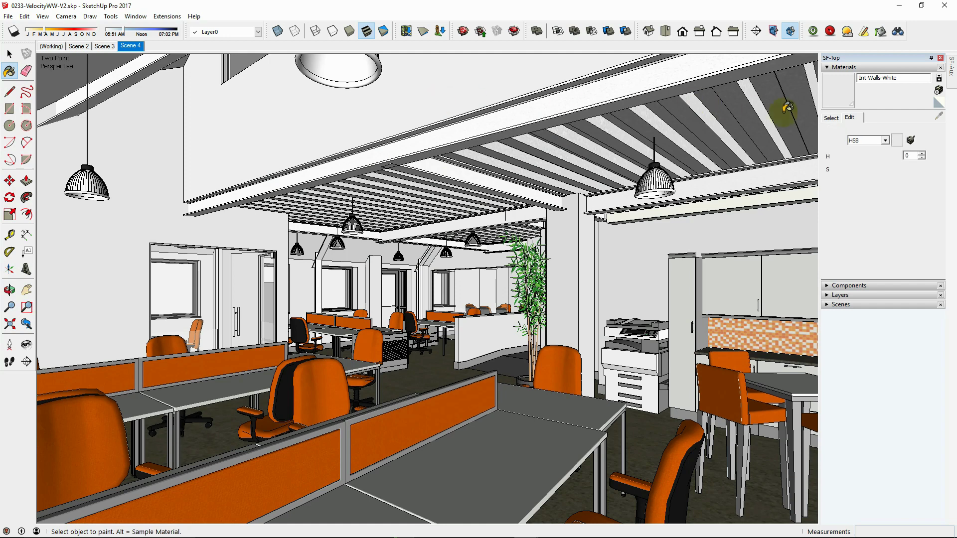
pyautogui.click(877, 168)
pyautogui.moveTo(894, 185); pyautogui.dragTo(908, 191)
pyautogui.click(894, 191)
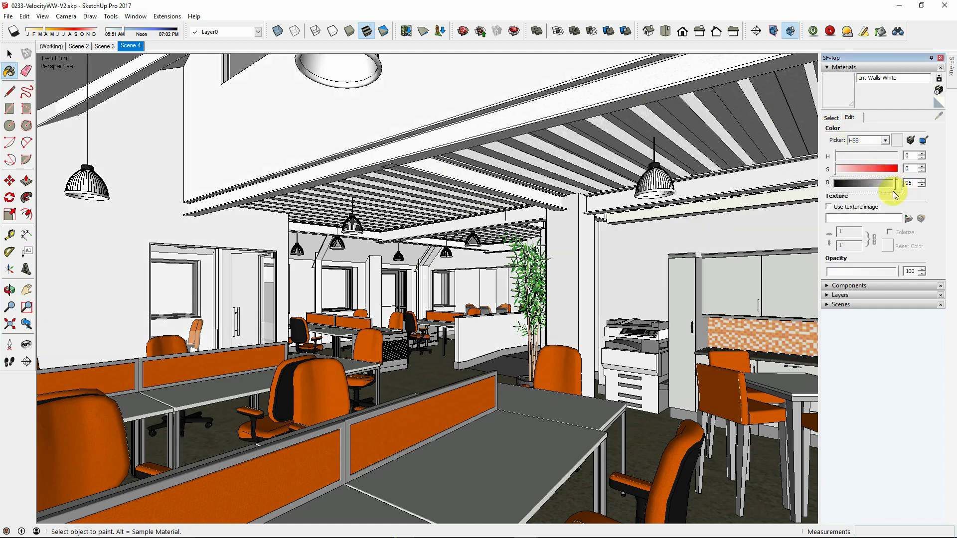
pyautogui.click(893, 185)
pyautogui.write('90')
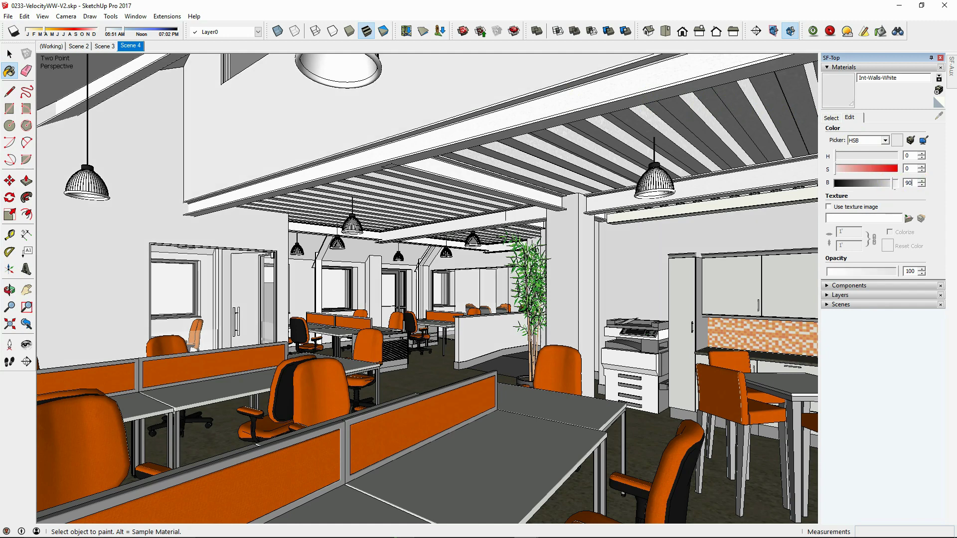
pyautogui.moveTo(904, 169); pyautogui.dragTo(809, 172)
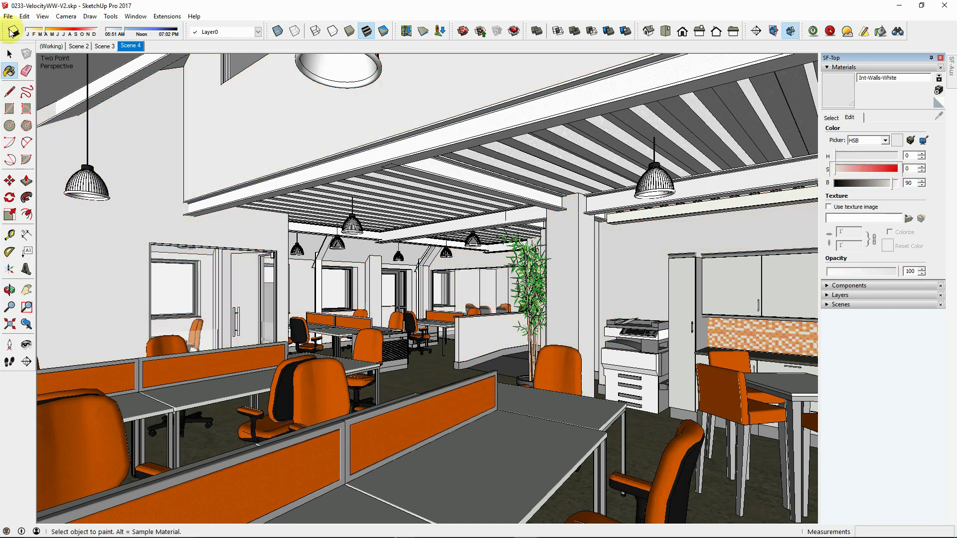
# Step: Apply the Incandescent 60W emitter template to the strip light's emitter material
pyautogui.click(9, 53)
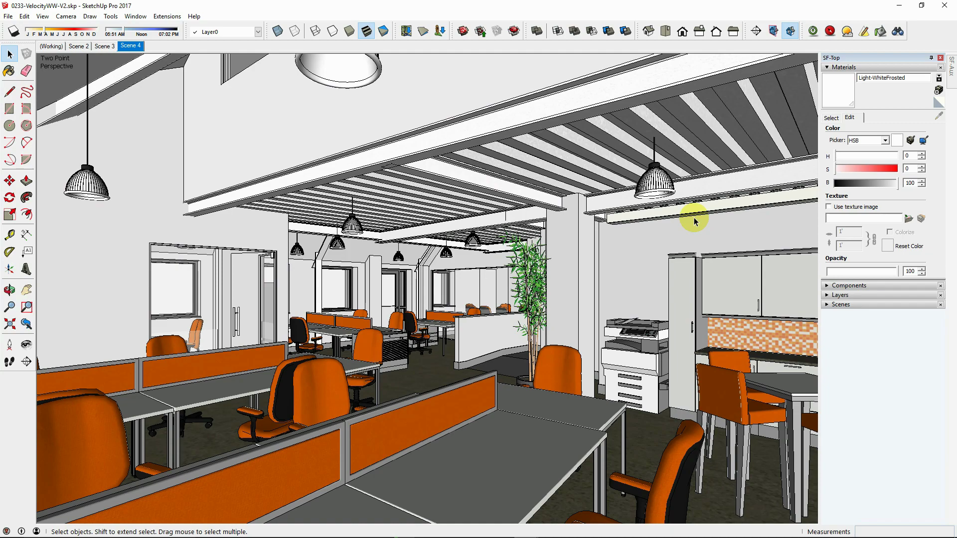
pyautogui.scroll(10, 696, 221)
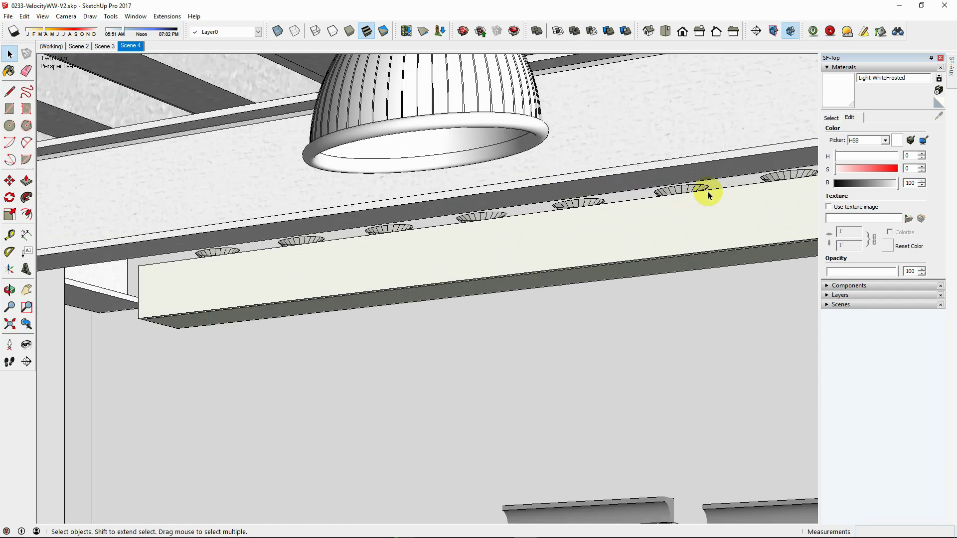
pyautogui.moveTo(708, 191); pyautogui.dragTo(647, 180, button='middle')
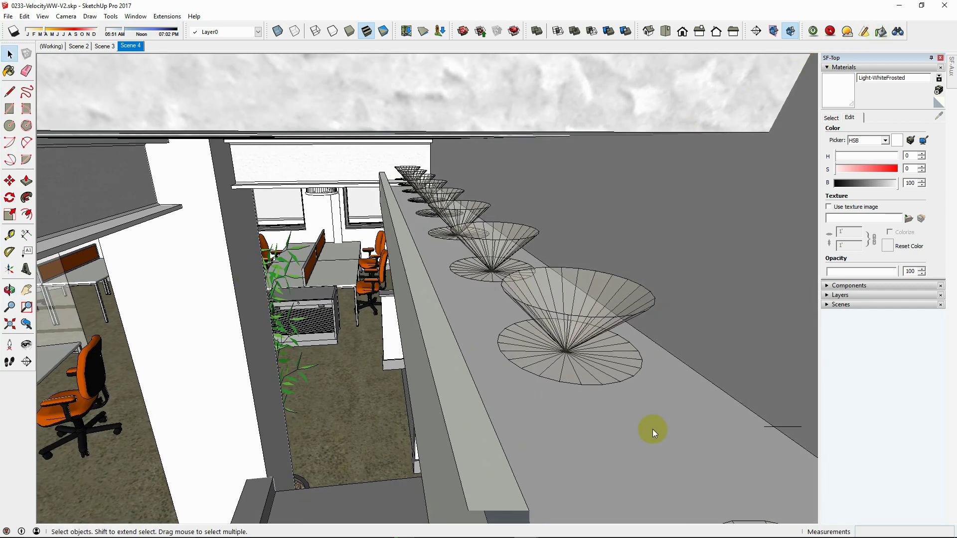
pyautogui.press('m')
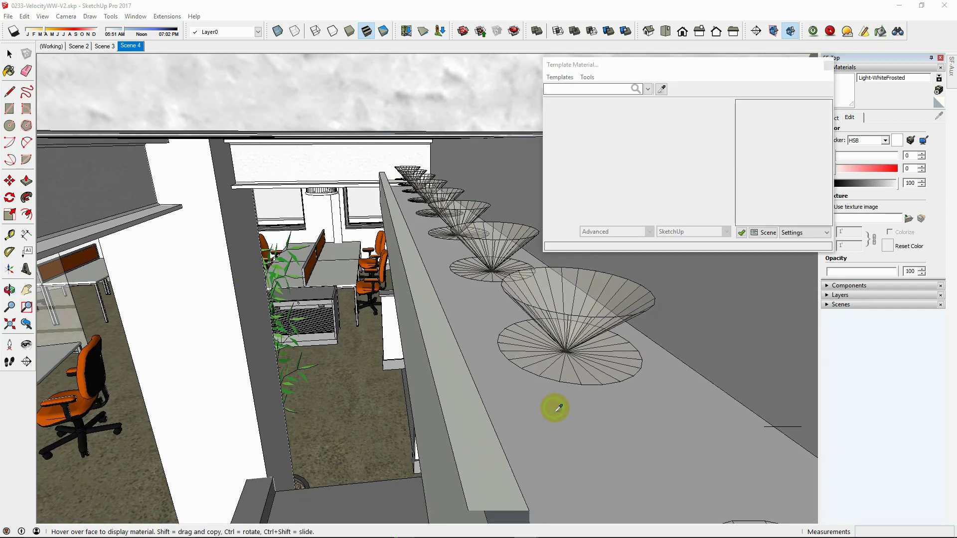
pyautogui.moveTo(553, 404)
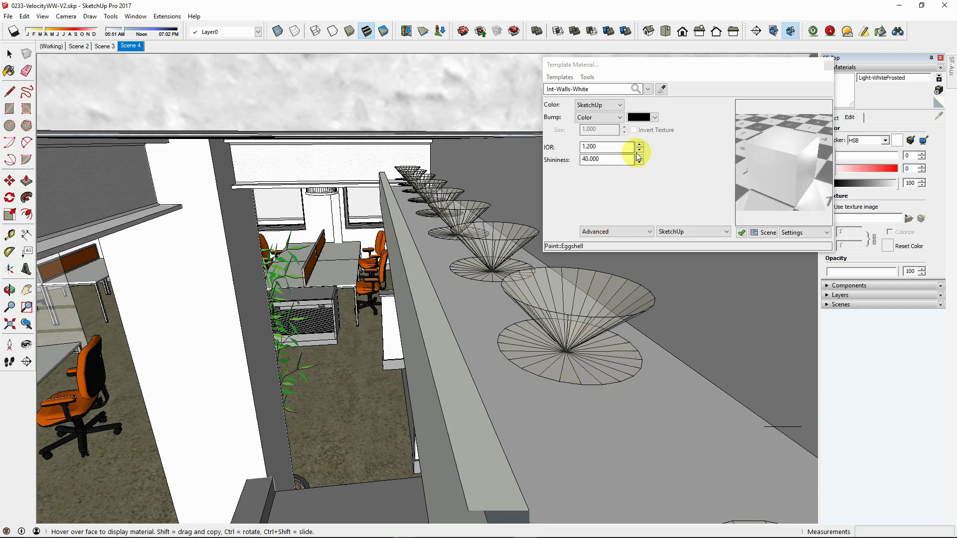
pyautogui.click(561, 77)
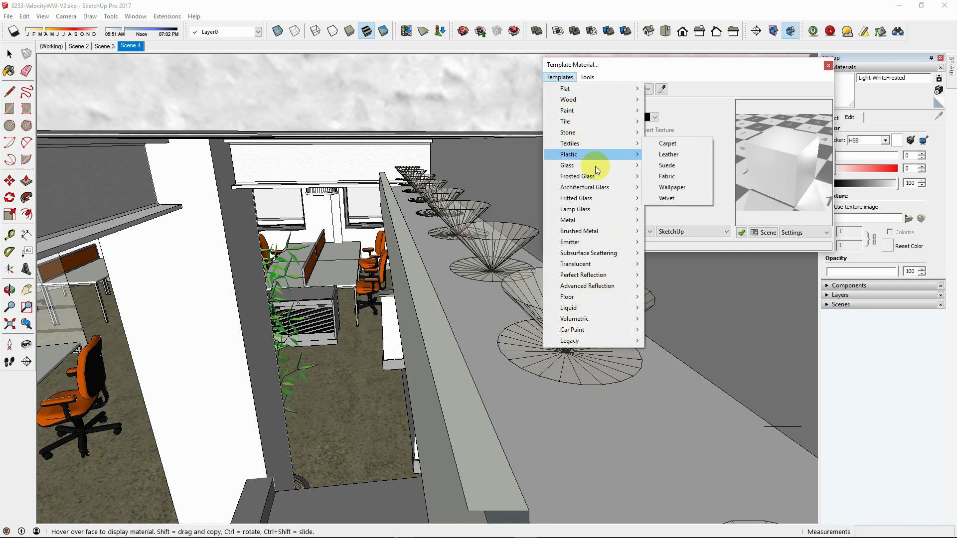
pyautogui.moveTo(622, 201)
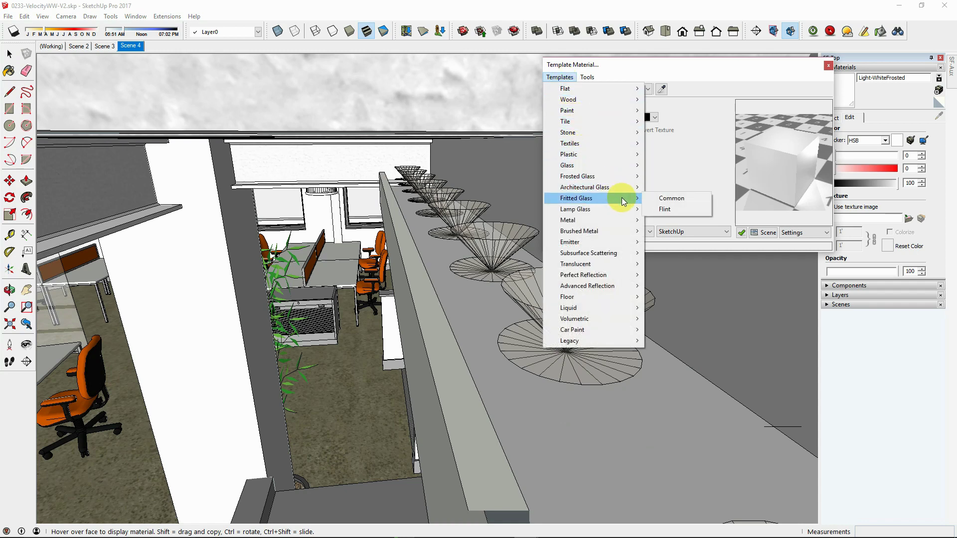
pyautogui.moveTo(633, 243)
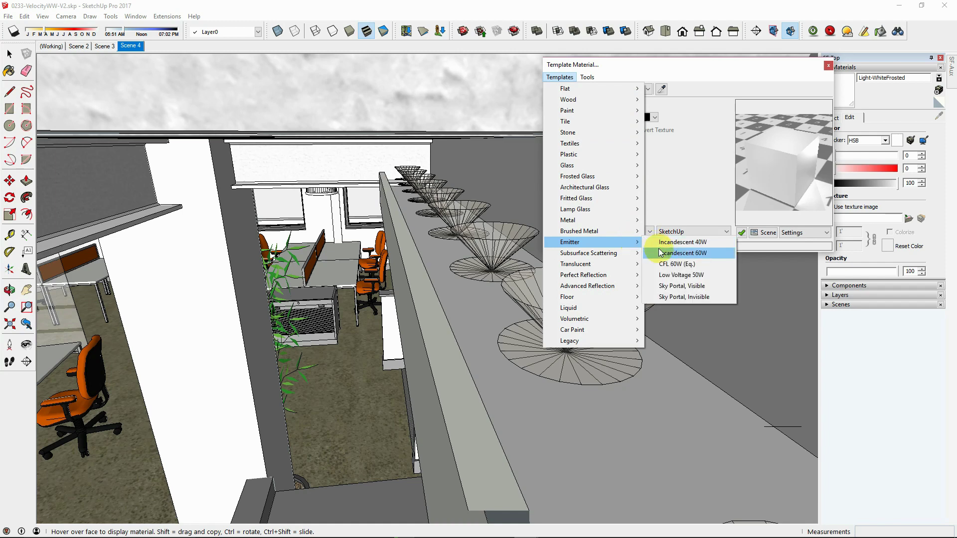
pyautogui.click(661, 253)
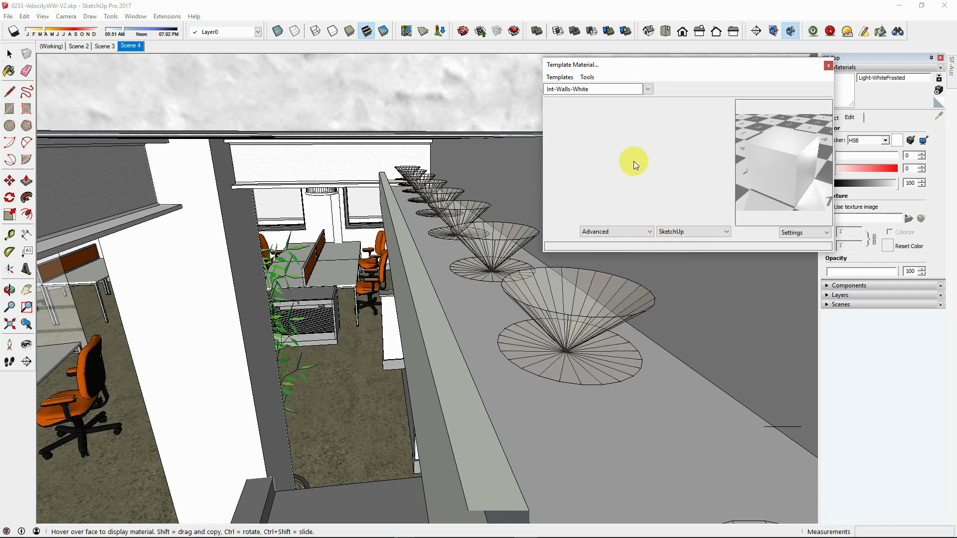
# Step: Make the material a Fake Emitter with 200 watts per square metre of power
pyautogui.click(620, 148)
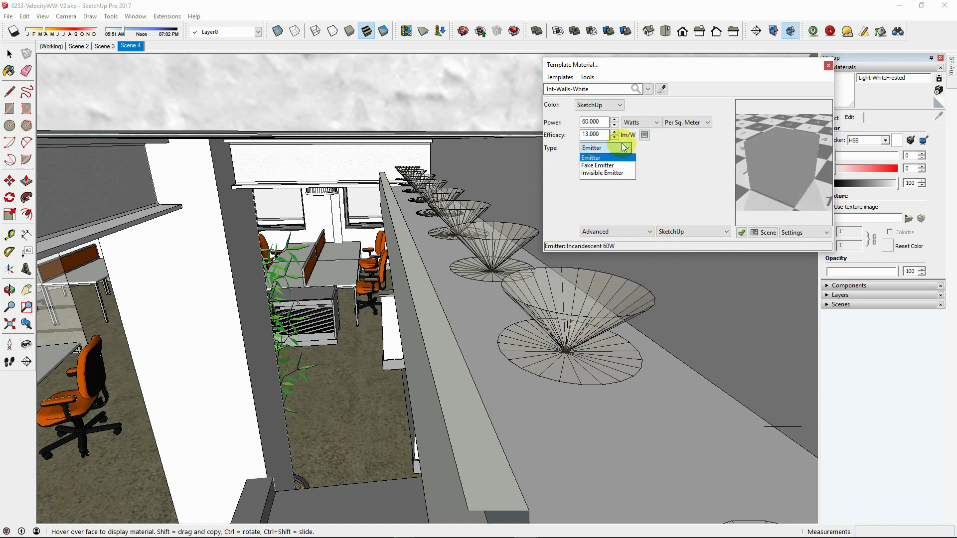
pyautogui.click(611, 166)
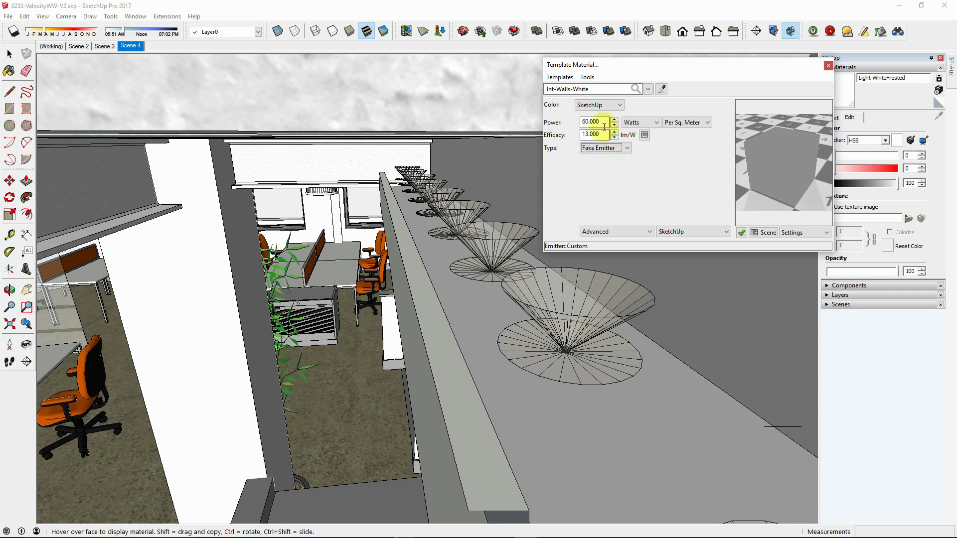
pyautogui.moveTo(604, 125); pyautogui.dragTo(567, 121)
pyautogui.write('2')
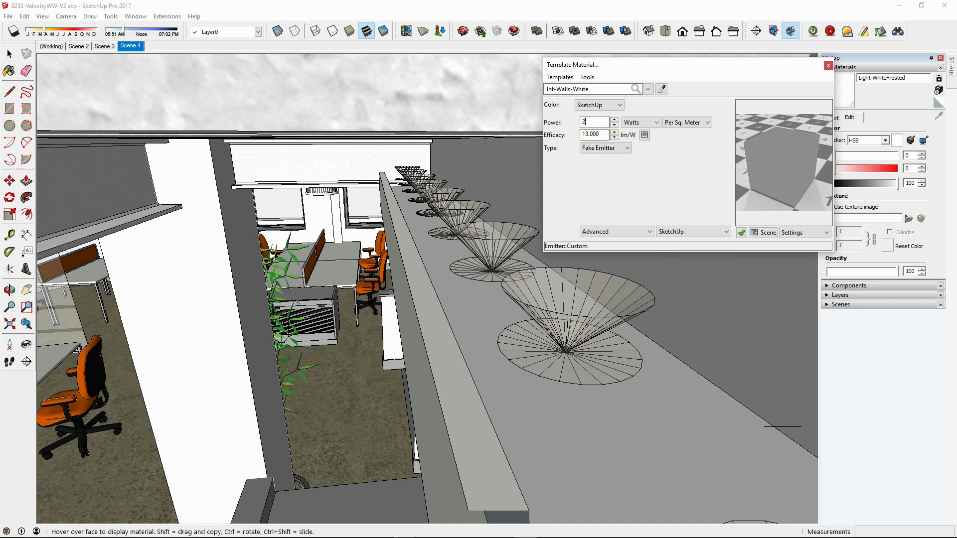
pyautogui.click(828, 66)
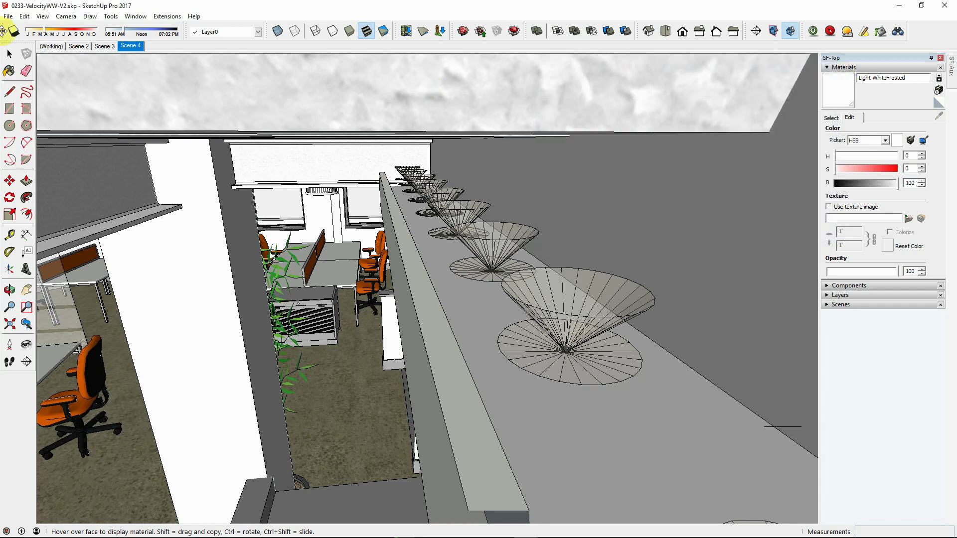
pyautogui.press('space')
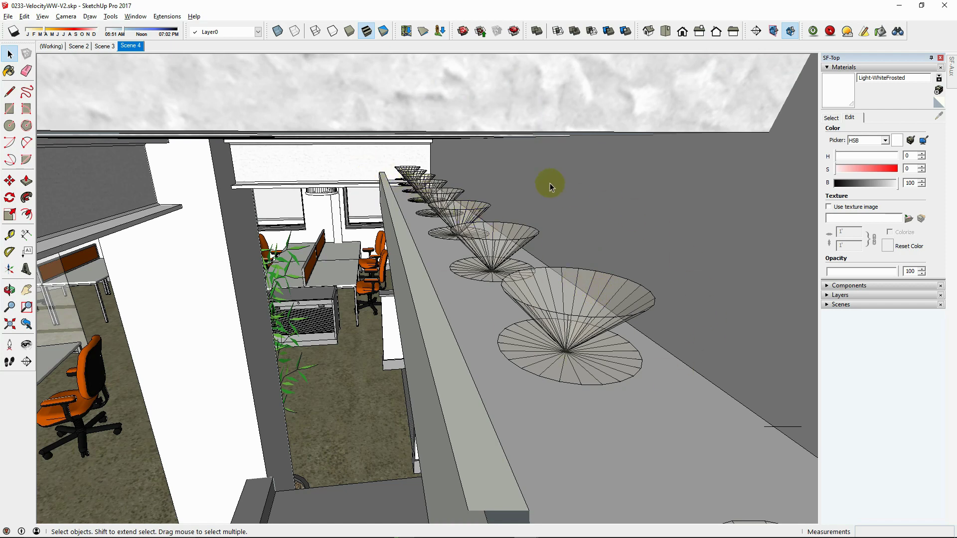
# Step: Switch to Scene 4 and set the Twilight render window to the 04. Medium preset at 2800x1600
pyautogui.click(129, 46)
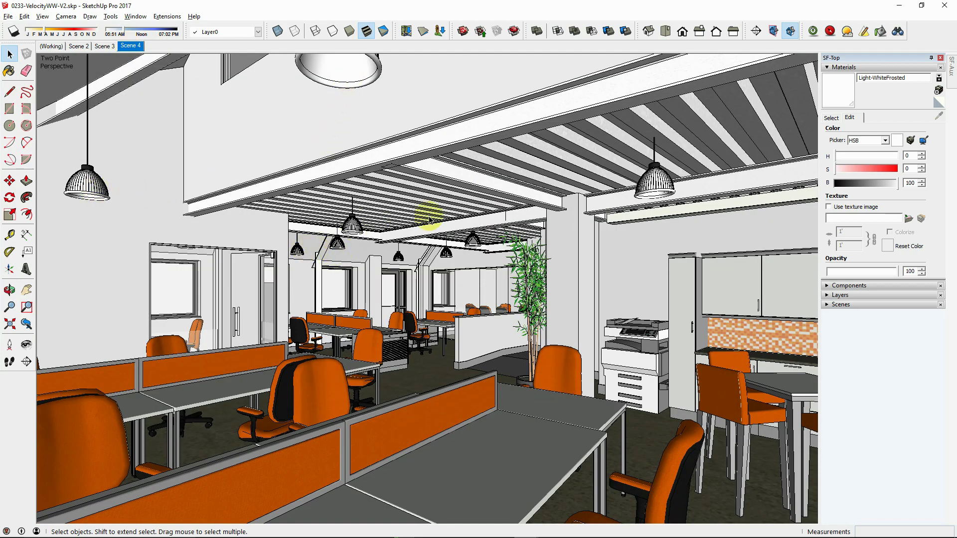
pyautogui.click(813, 30)
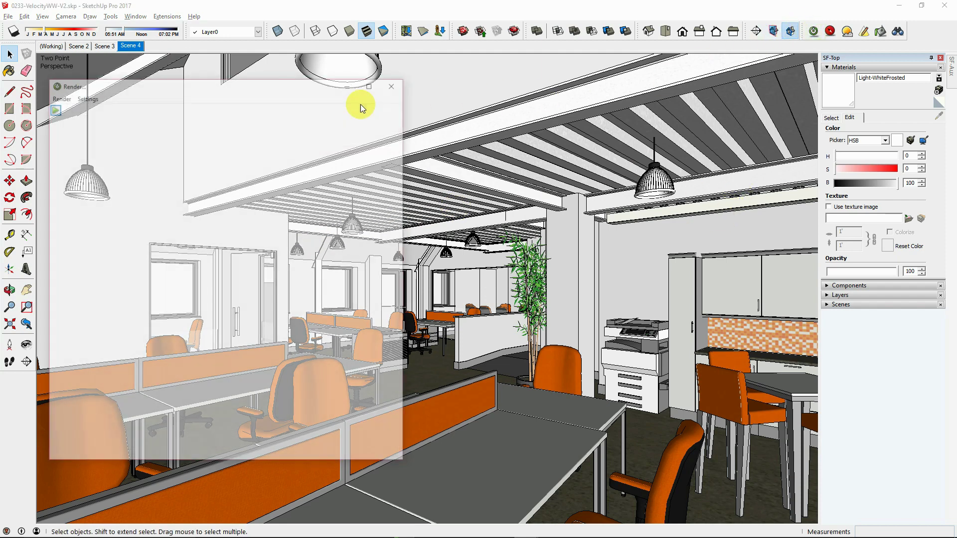
pyautogui.click(126, 123)
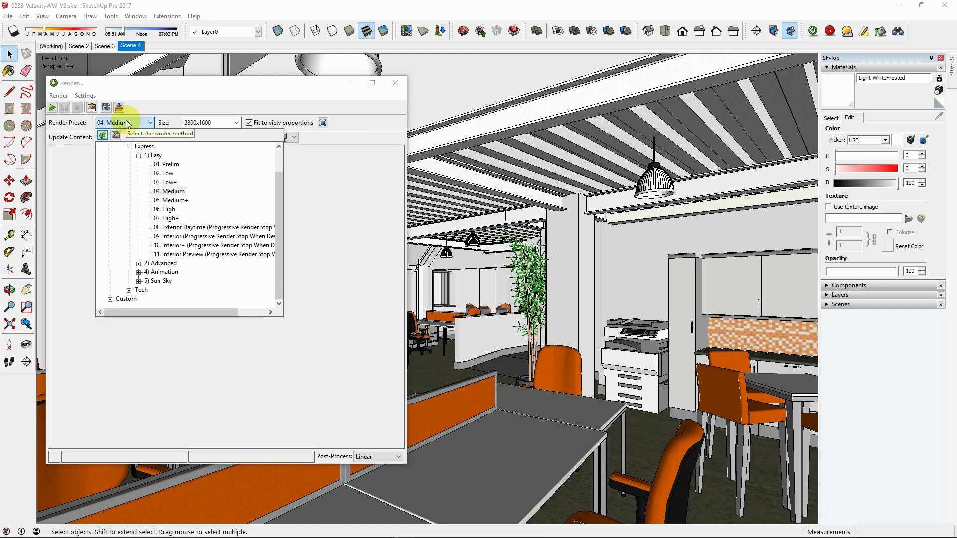
pyautogui.click(164, 174)
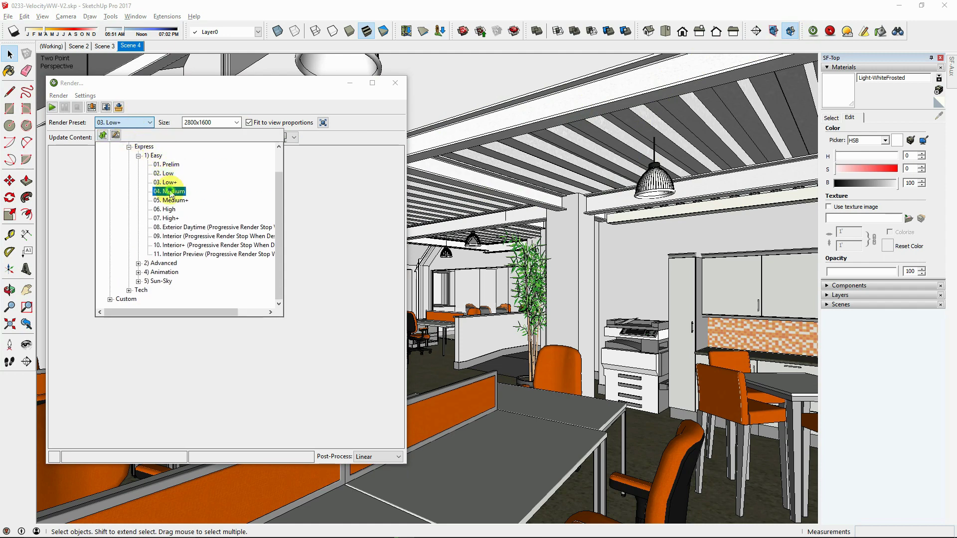
pyautogui.click(170, 193)
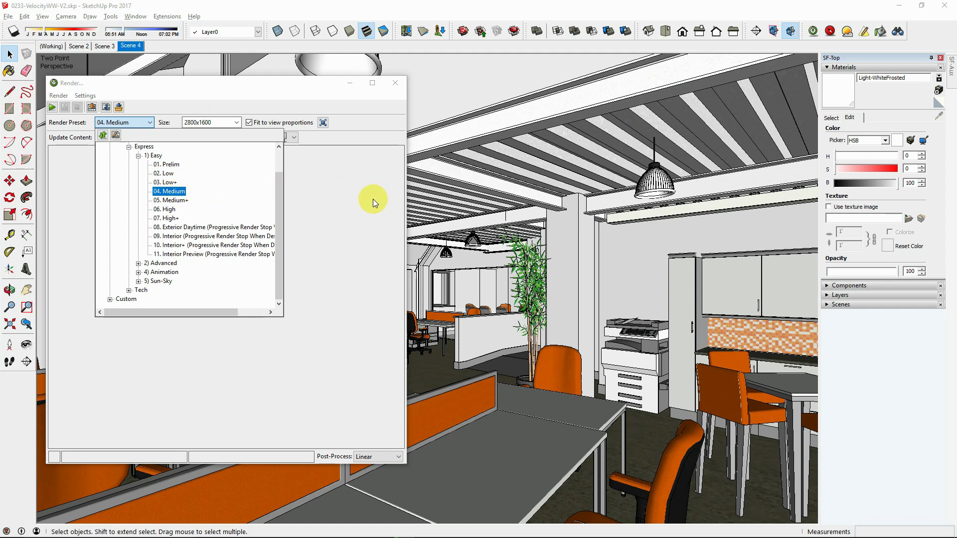
pyautogui.click(348, 201)
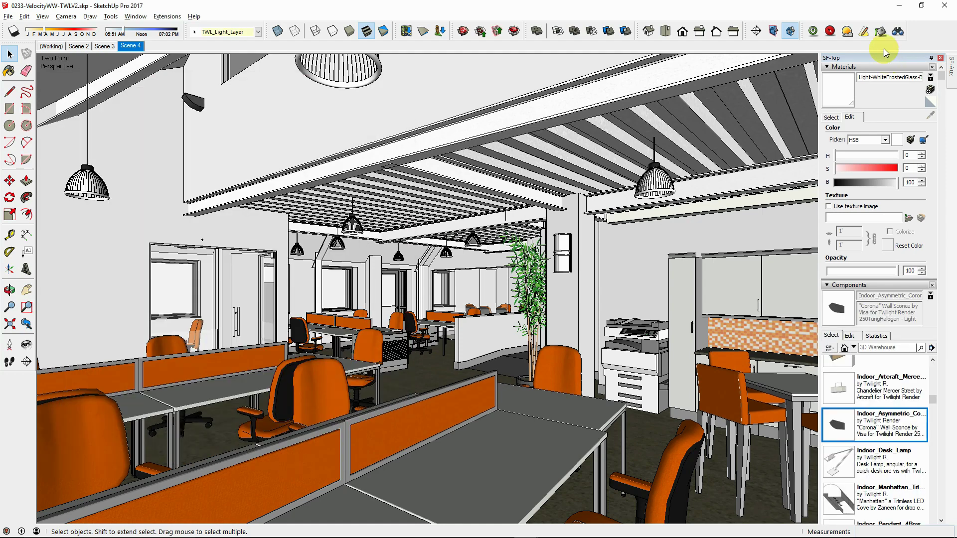
# Step: Switch Striplight[16]'s power units to lumens, giving 650 lumens
pyautogui.click(864, 30)
pyautogui.click(422, 131)
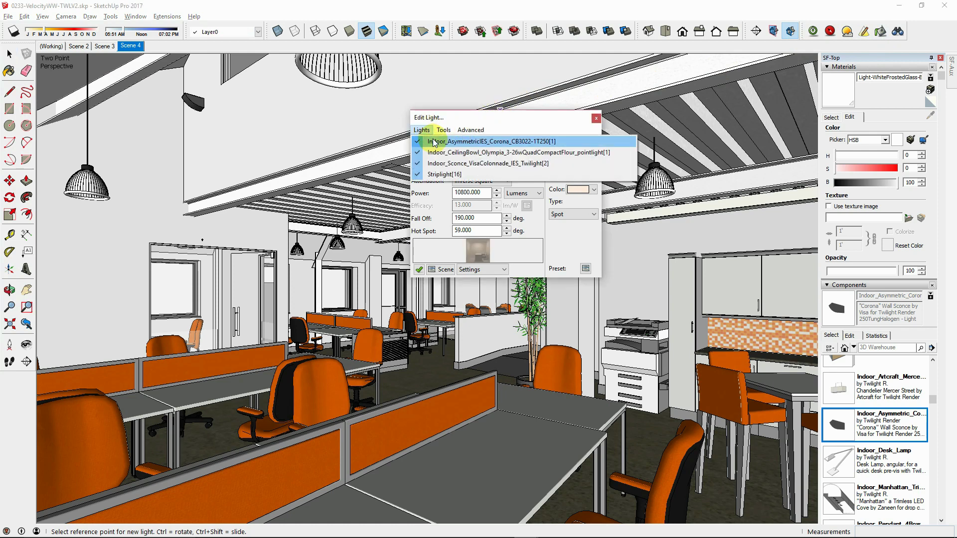
pyautogui.click(432, 138)
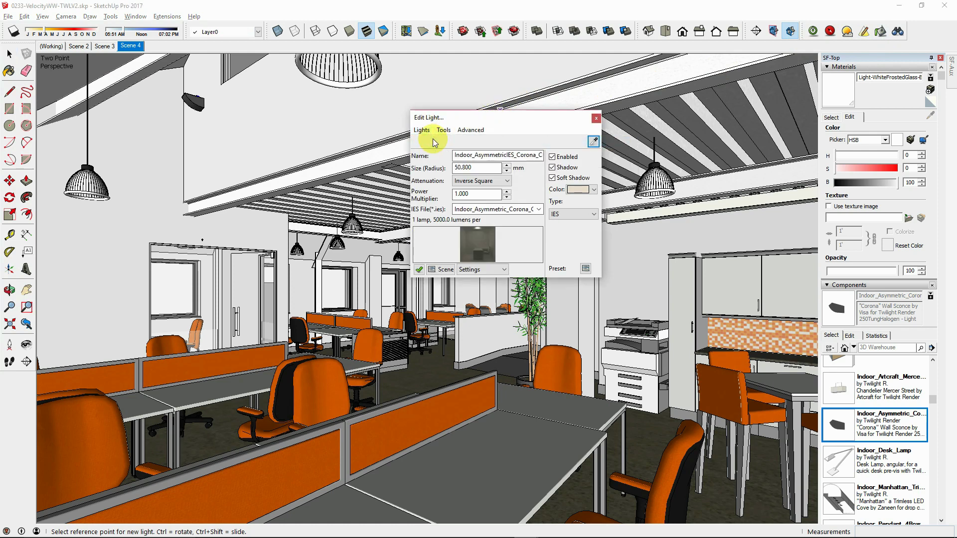
pyautogui.click(424, 131)
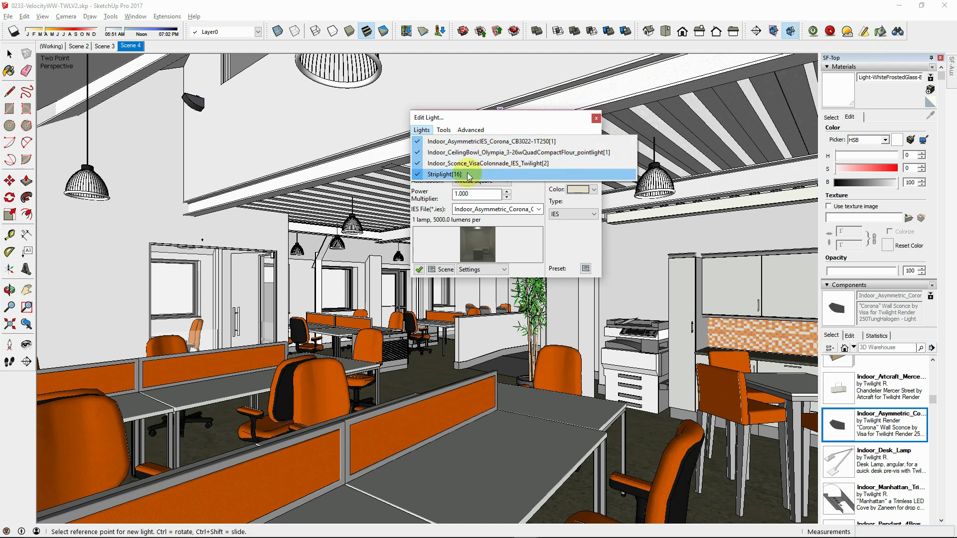
pyautogui.moveTo(484, 131)
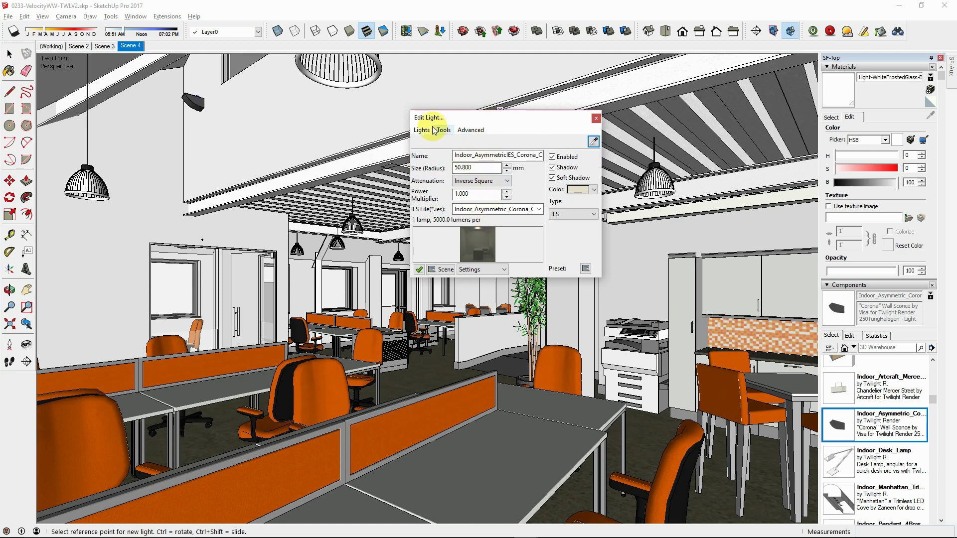
pyautogui.moveTo(423, 130)
pyautogui.click(434, 176)
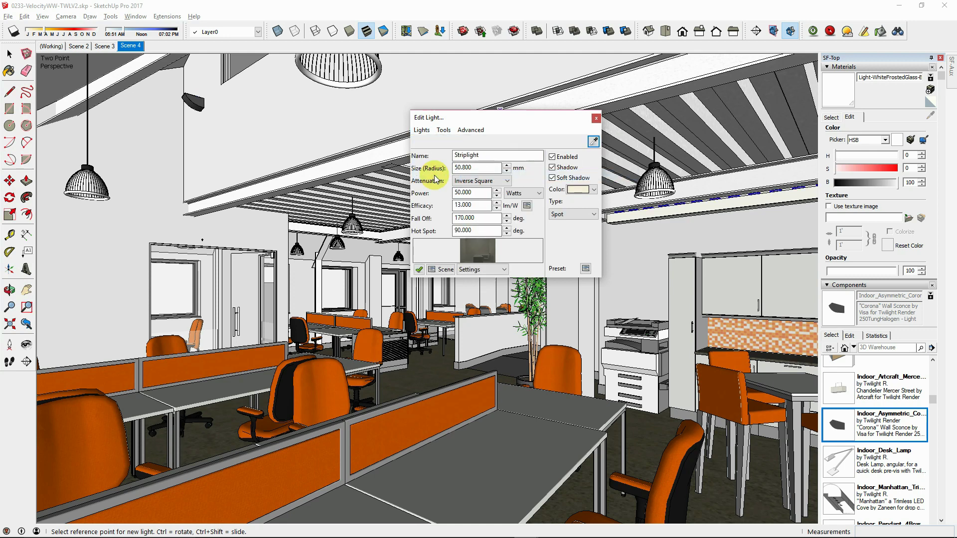
pyautogui.click(509, 194)
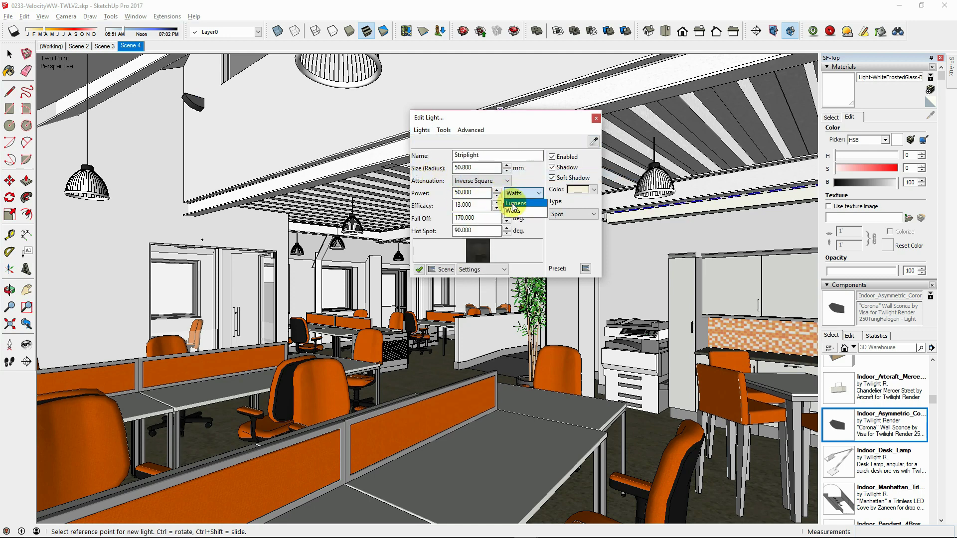
pyautogui.click(514, 204)
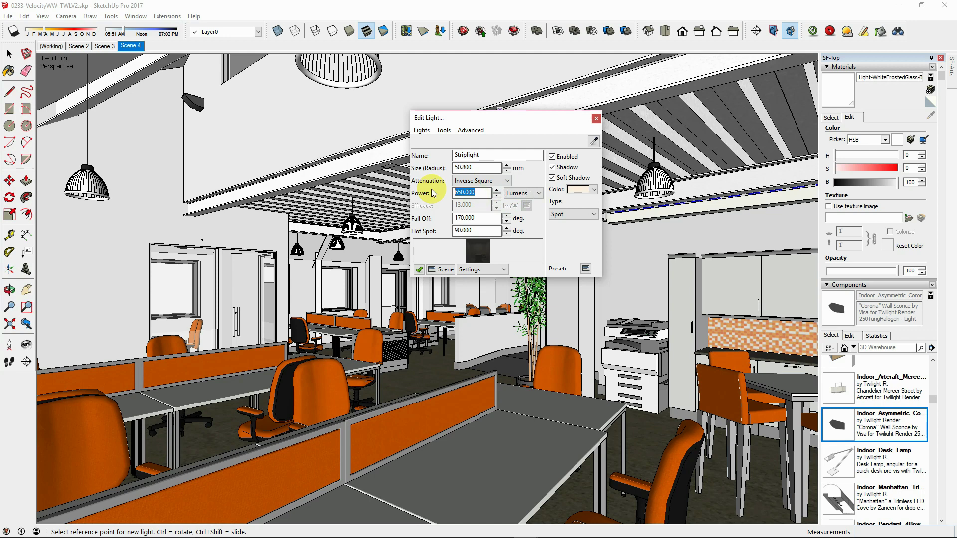
# Step: Load the Indoor_AsymmetricIES_Corona light and select its power multiplier value
pyautogui.click(422, 130)
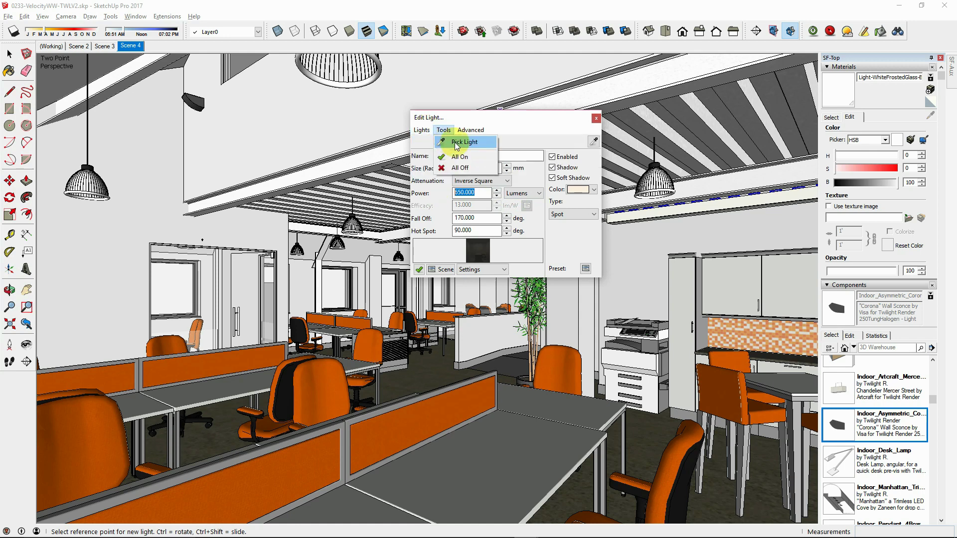
pyautogui.moveTo(421, 130)
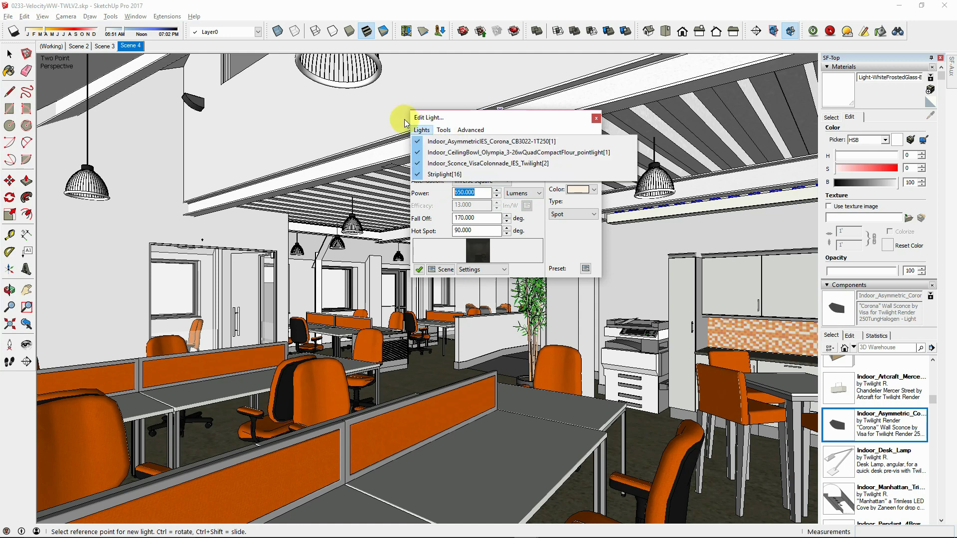
pyautogui.click(447, 142)
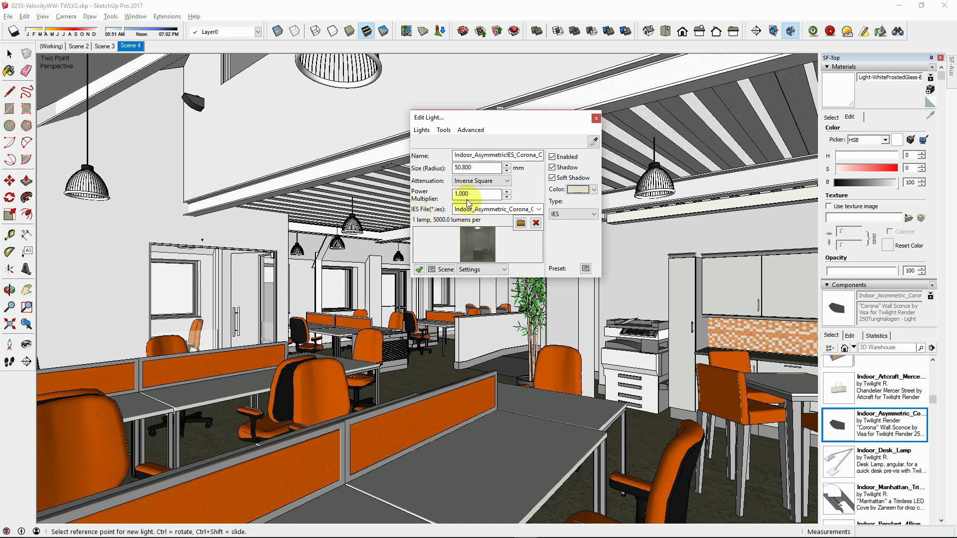
pyautogui.moveTo(474, 194); pyautogui.dragTo(434, 193)
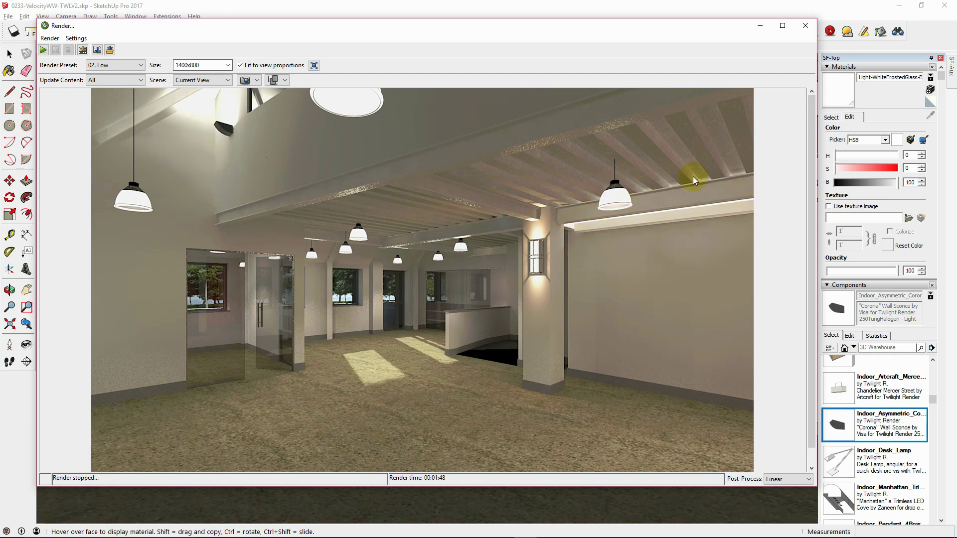
# Step: Minimize the render, then zoom and orbit to the row of cone strip lights on the partition top
pyautogui.click(759, 26)
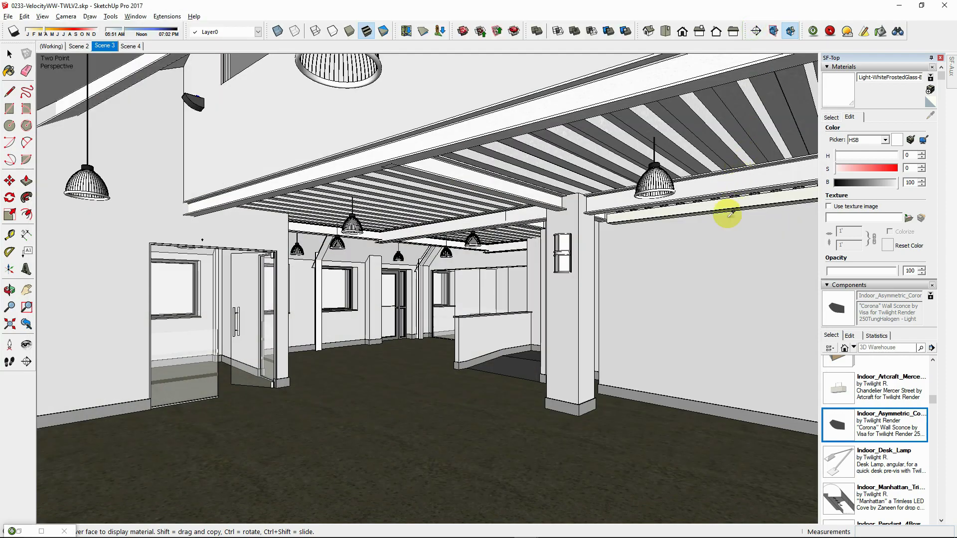
pyautogui.press('space')
pyautogui.click(753, 188)
pyautogui.scroll(6, 756, 194)
pyautogui.moveTo(737, 202); pyautogui.dragTo(309, 249, button='middle')
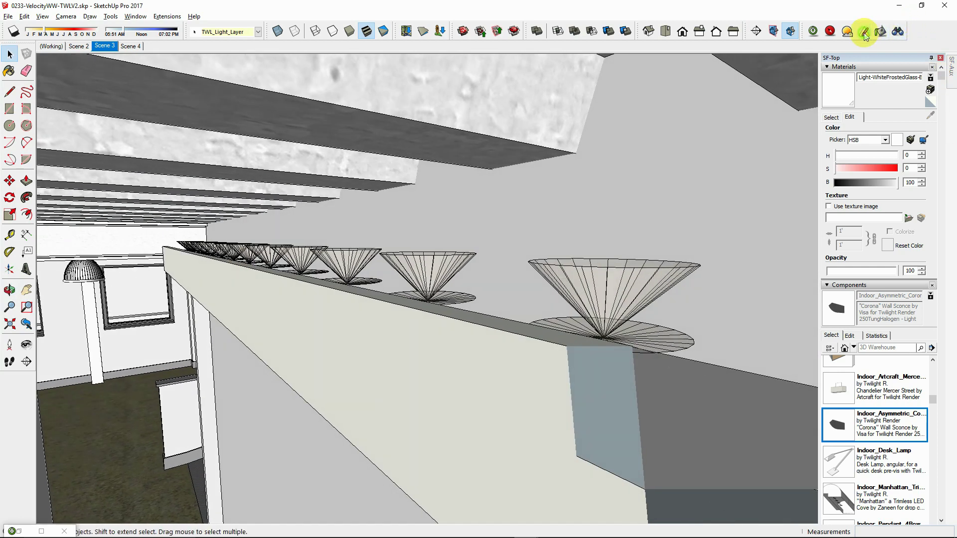
# Step: Pick a strip light cone and switch its power units back to watts, reading 50 W
pyautogui.press('l')
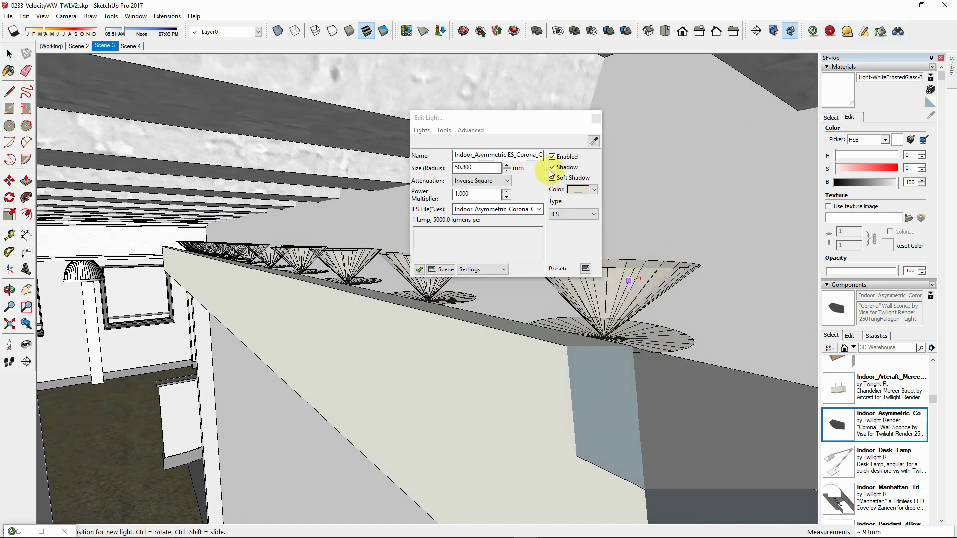
pyautogui.click(607, 309)
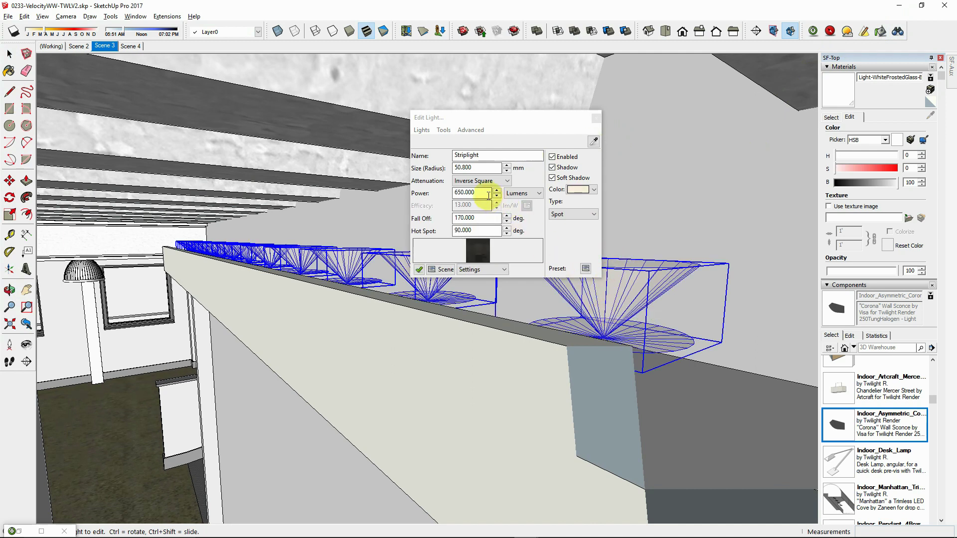
pyautogui.click(523, 196)
pyautogui.click(521, 209)
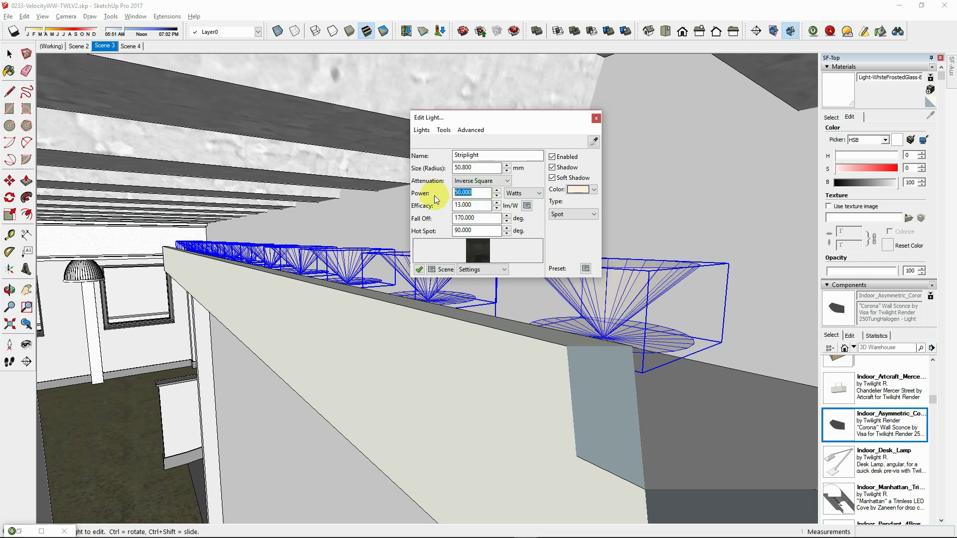
pyautogui.click(487, 231)
pyautogui.click(595, 120)
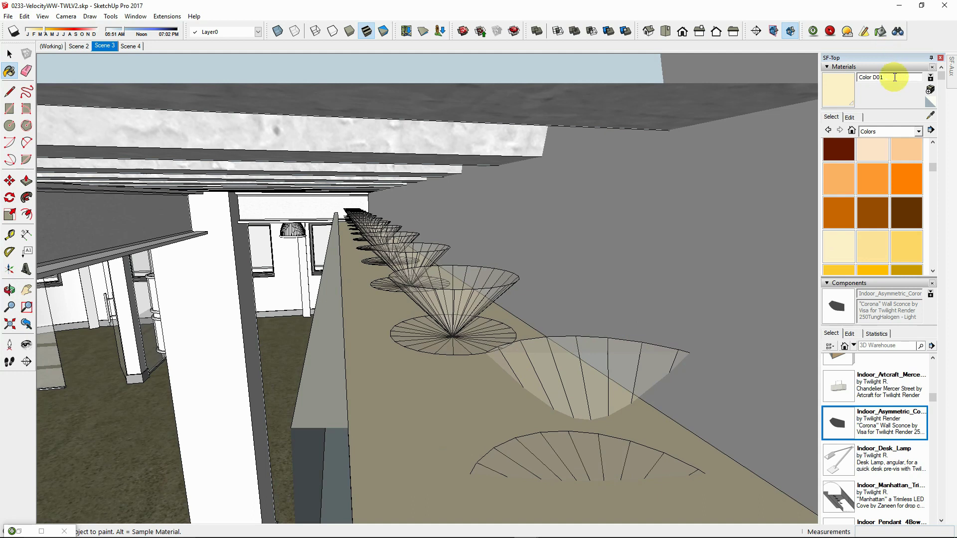
# Step: Apply the Incandescent 60W template to the Emitter material, with power 200 measured in lumens
pyautogui.click(895, 77)
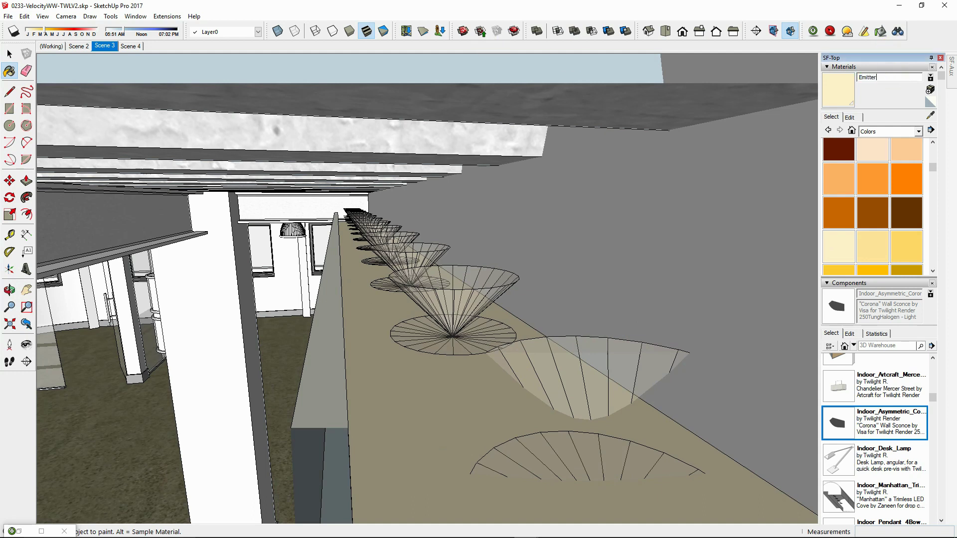
pyautogui.click(879, 32)
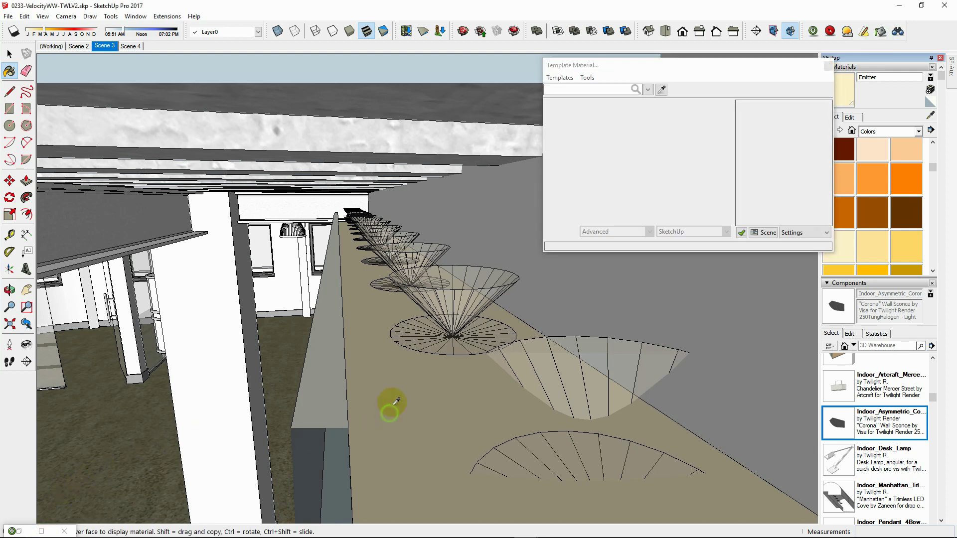
pyautogui.click(560, 77)
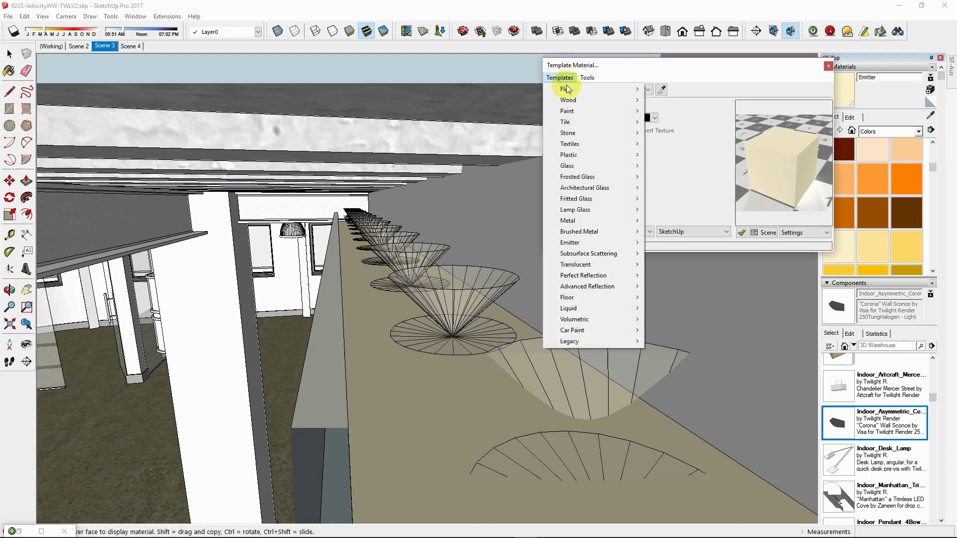
pyautogui.moveTo(598, 243)
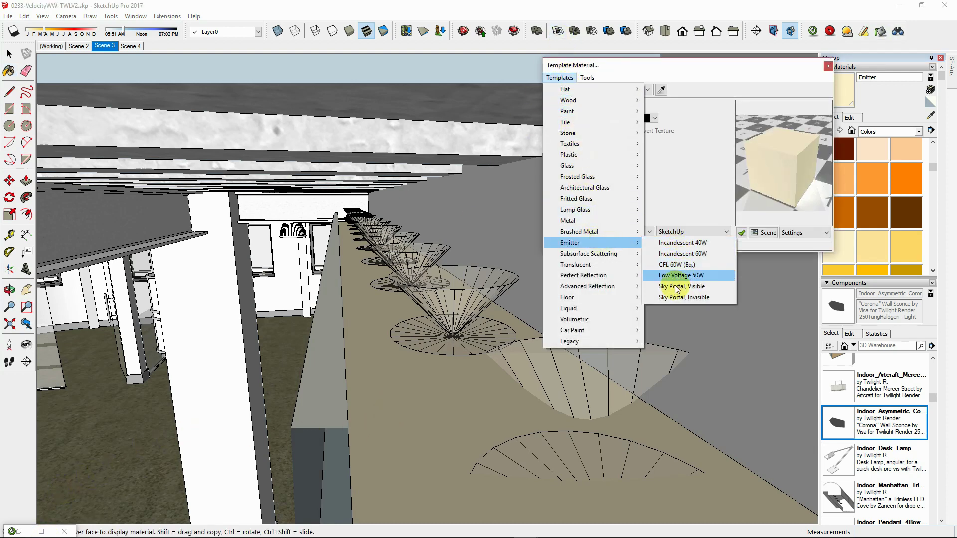
pyautogui.click(683, 253)
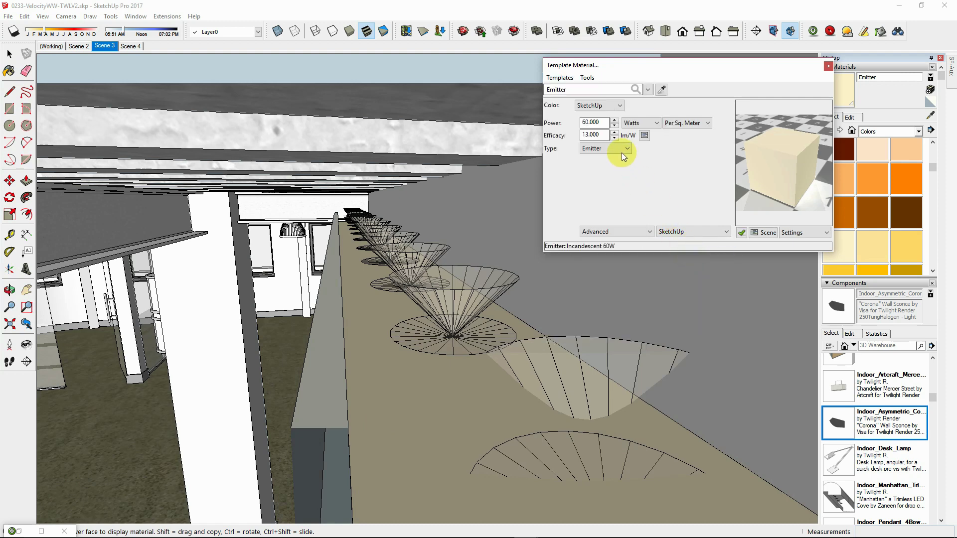
pyautogui.doubleClick(600, 122)
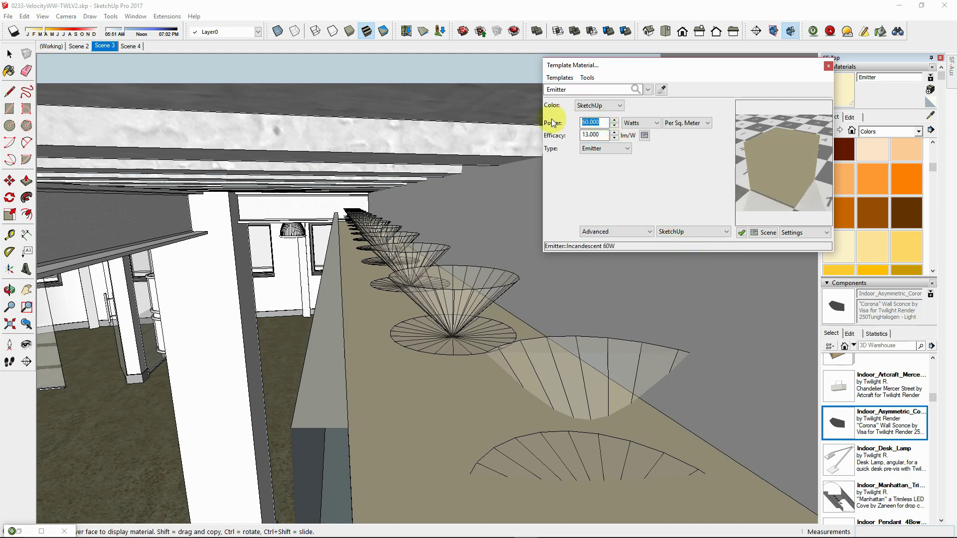
pyautogui.write('2')
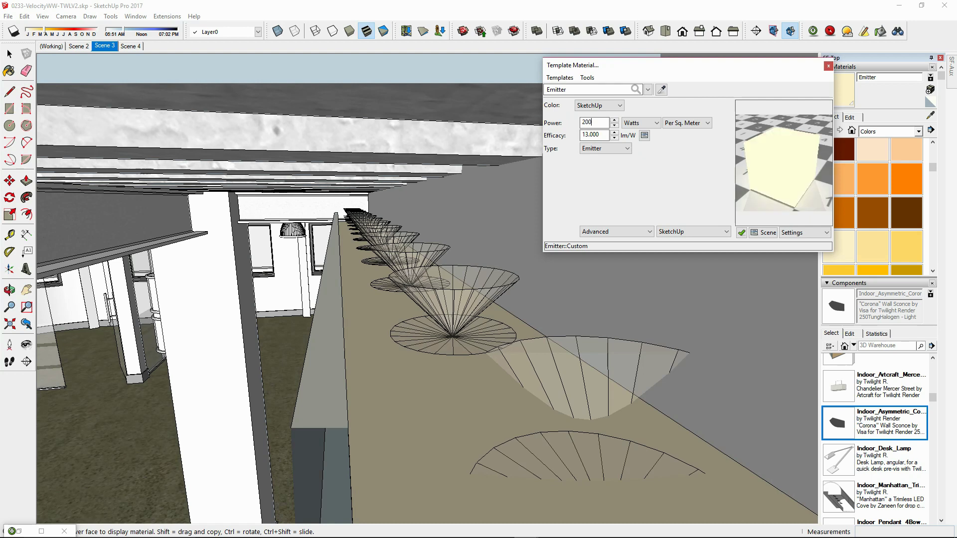
pyautogui.click(643, 123)
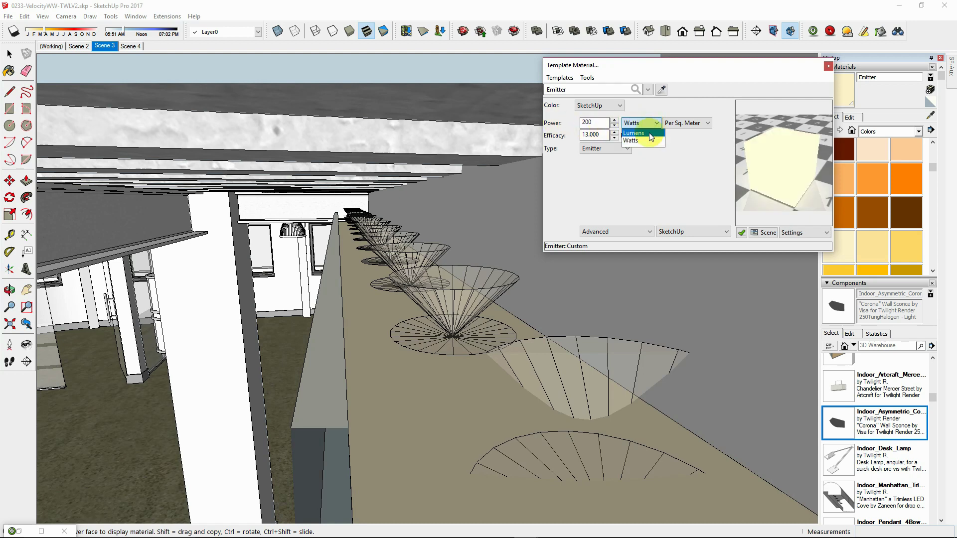
pyautogui.click(639, 134)
pyautogui.moveTo(589, 123); pyautogui.dragTo(582, 122)
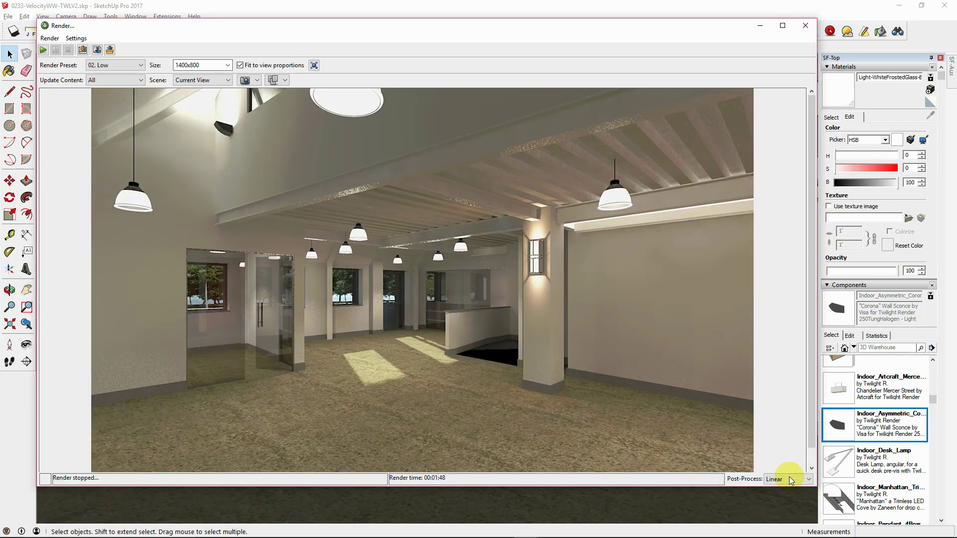
# Step: Raise the render's Light level to 2.50, try the Simple tone map at exposure 21, then return to Linear
pyautogui.click(793, 480)
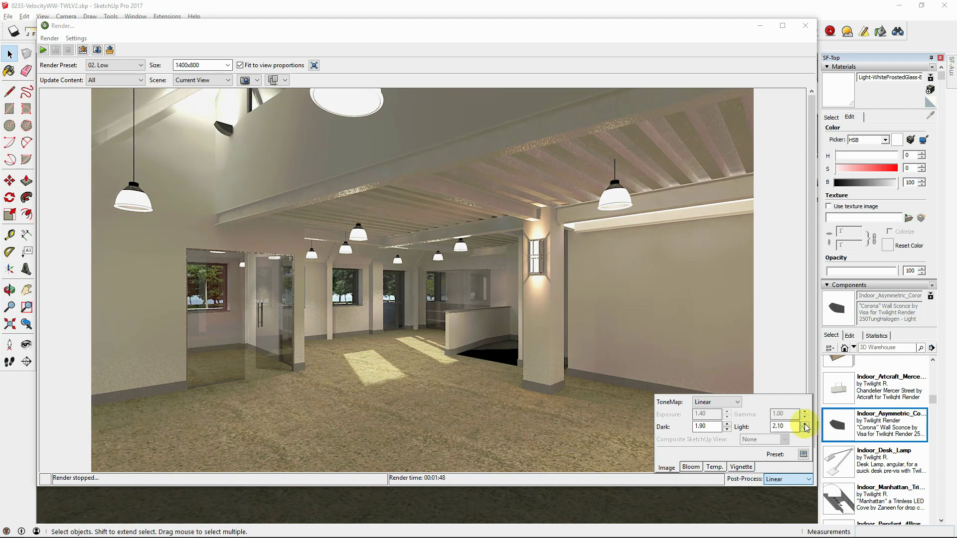
pyautogui.click(806, 424)
pyautogui.click(805, 424)
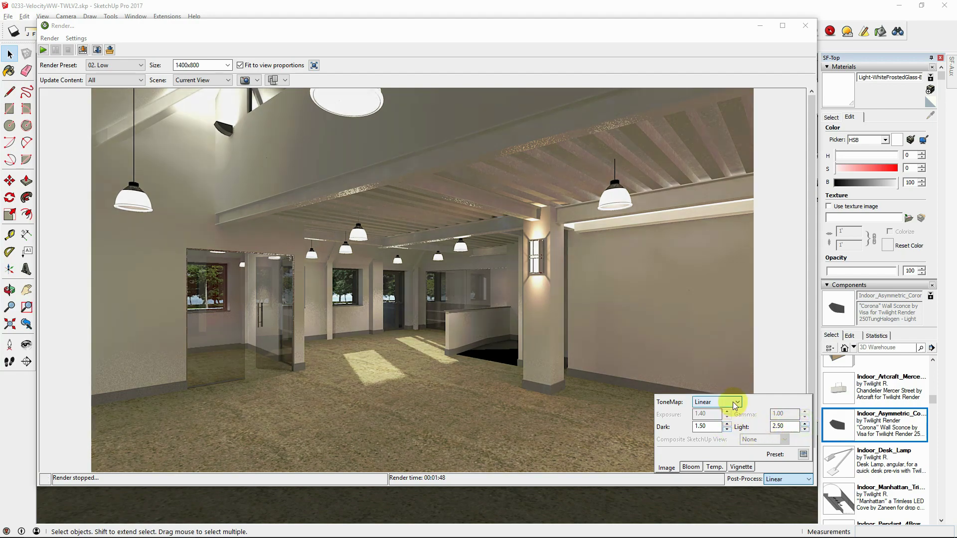
pyautogui.click(730, 402)
pyautogui.click(726, 420)
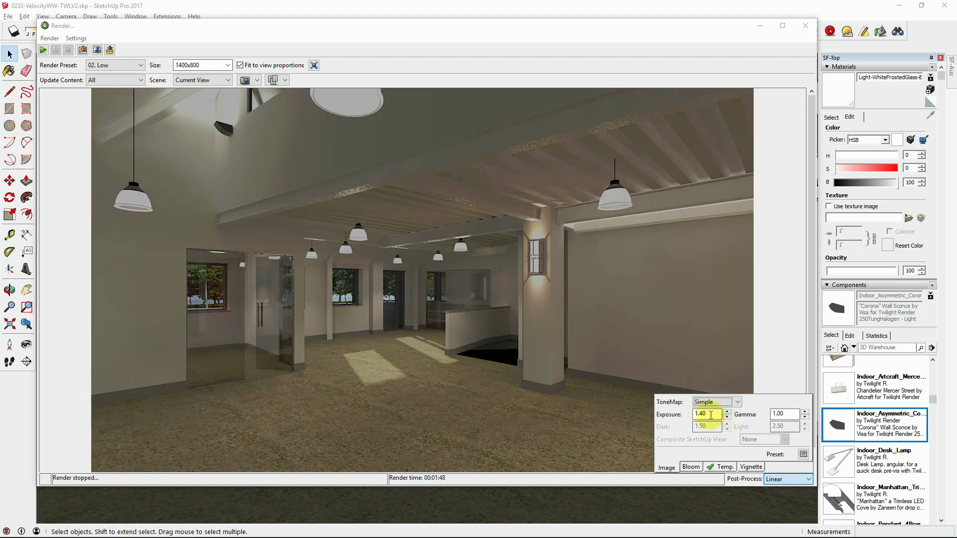
pyautogui.doubleClick(702, 414)
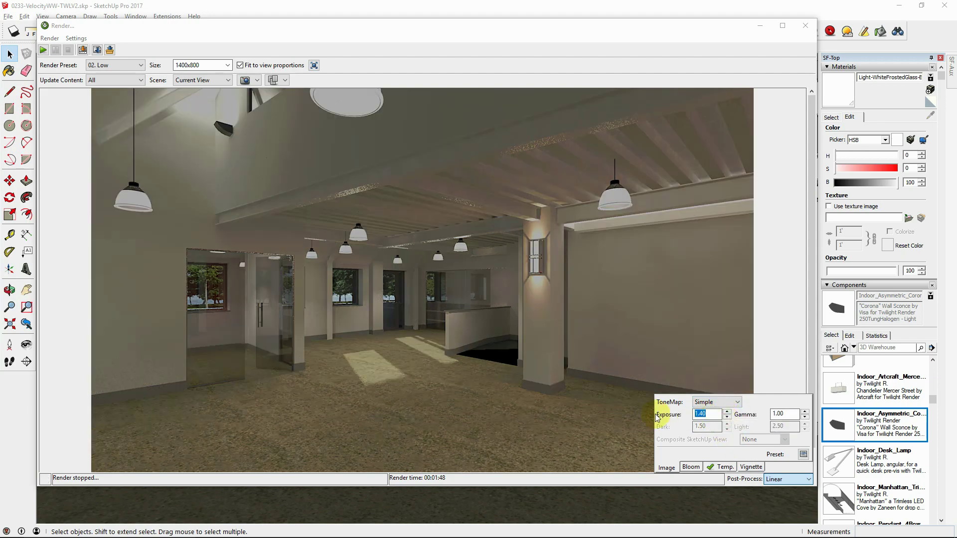
pyautogui.write('2')
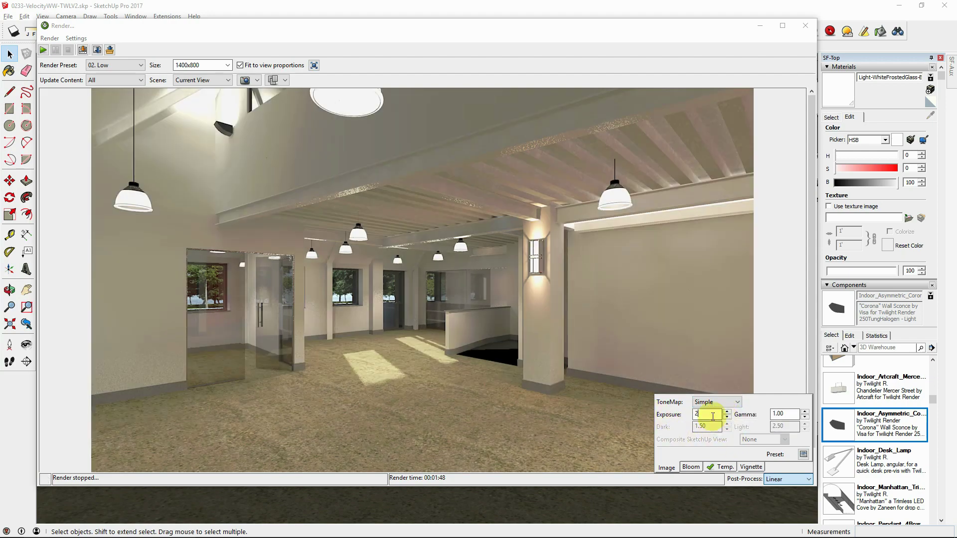
pyautogui.write('1')
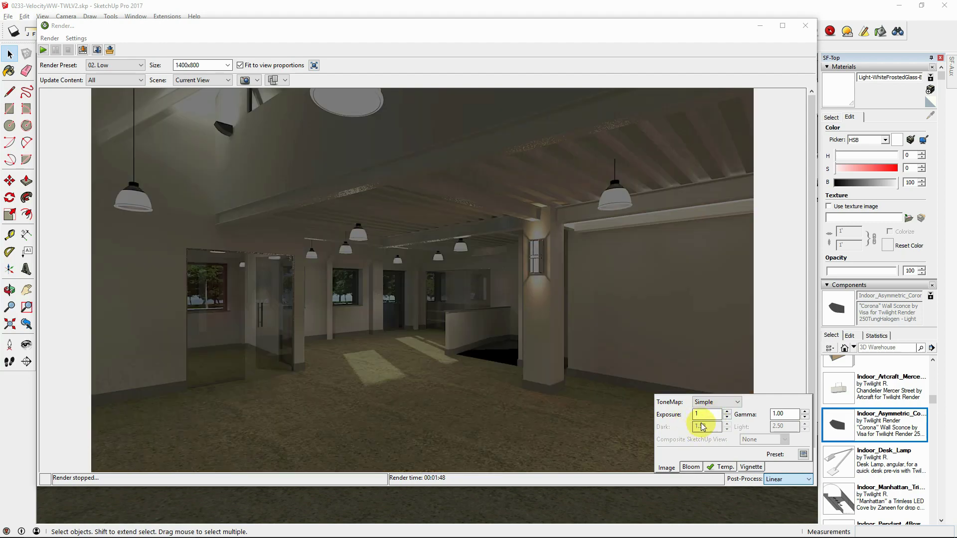
pyautogui.click(710, 428)
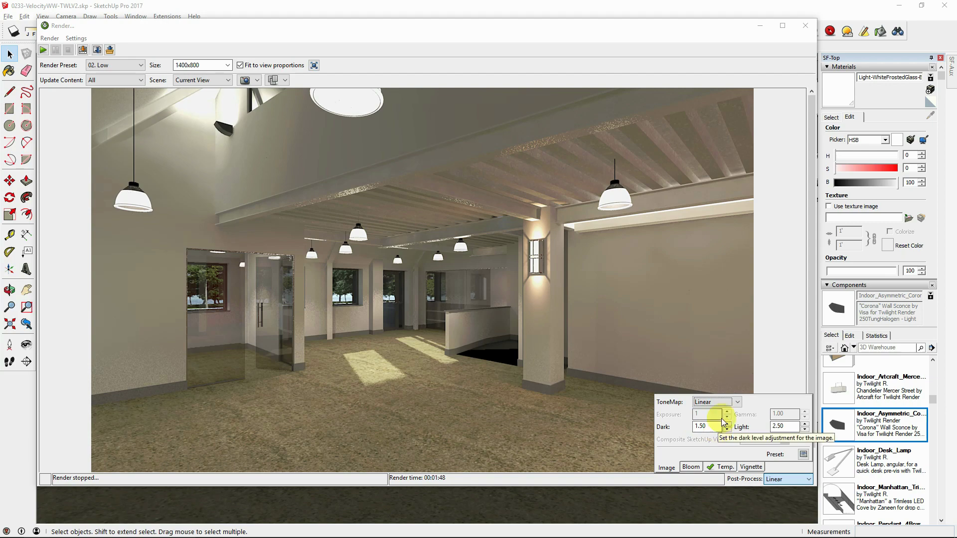
pyautogui.click(710, 24)
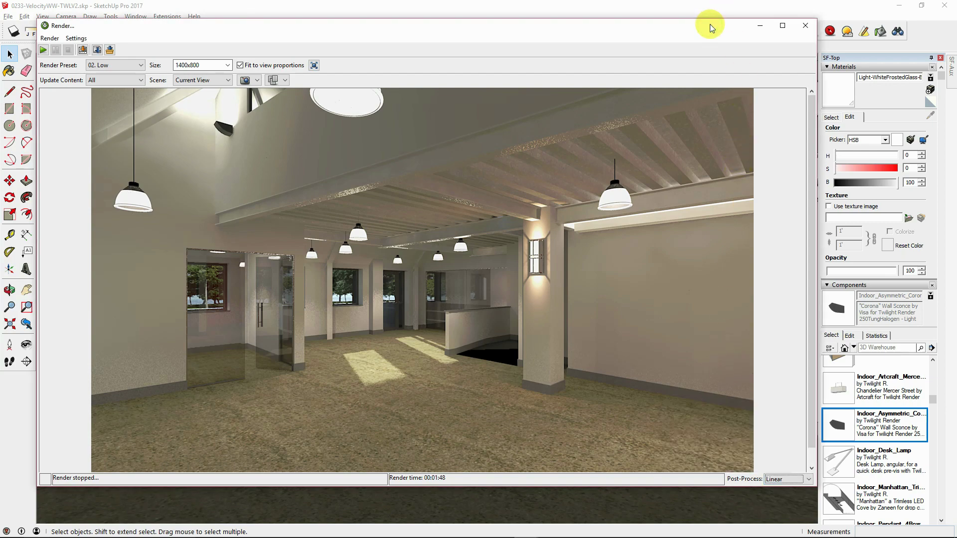
# Step: Adjust Dark to 1.50, retest the Simple exposure, and settle on the Linear tone map
pyautogui.click(787, 479)
pyautogui.click(728, 430)
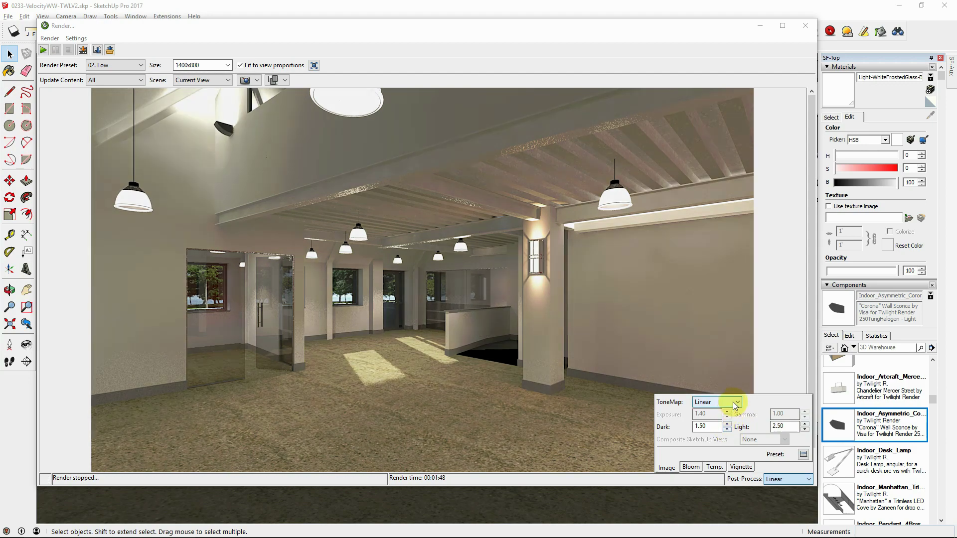
pyautogui.click(733, 403)
pyautogui.click(726, 420)
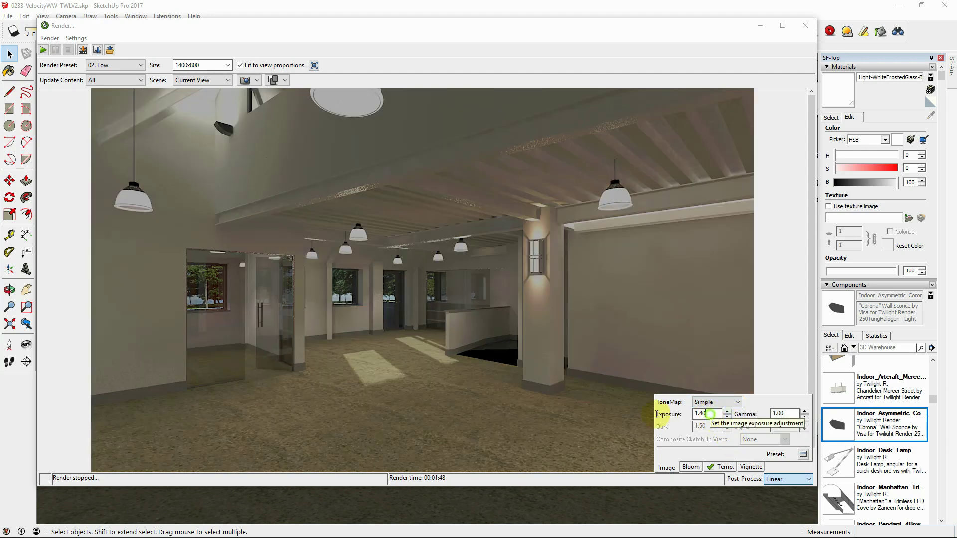
pyautogui.moveTo(710, 414); pyautogui.dragTo(657, 417)
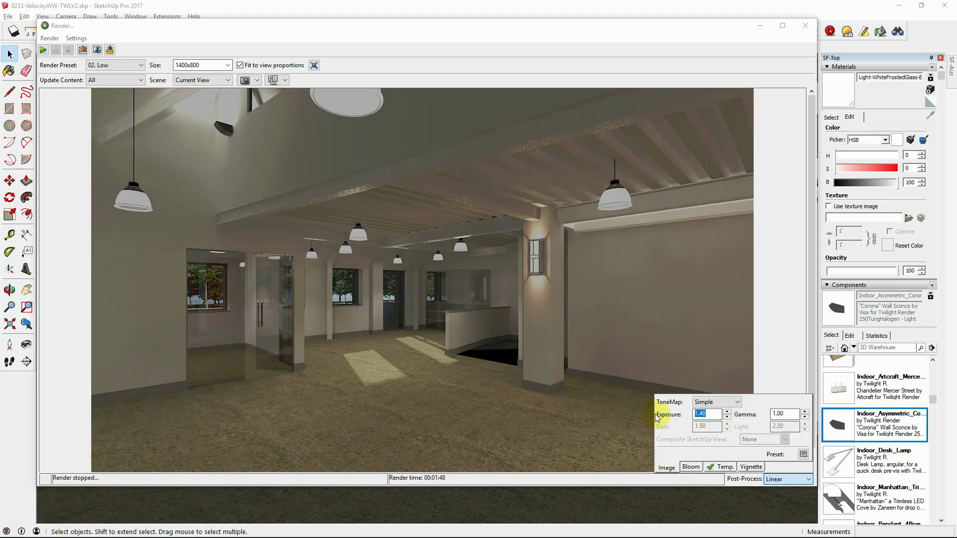
pyautogui.write('2')
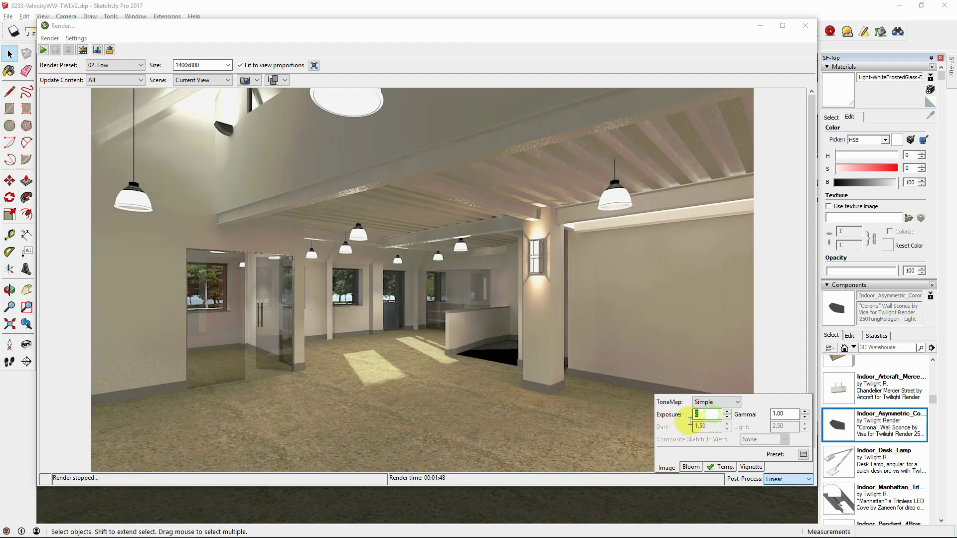
pyautogui.press('BackSpace')
pyautogui.click(713, 402)
pyautogui.click(709, 427)
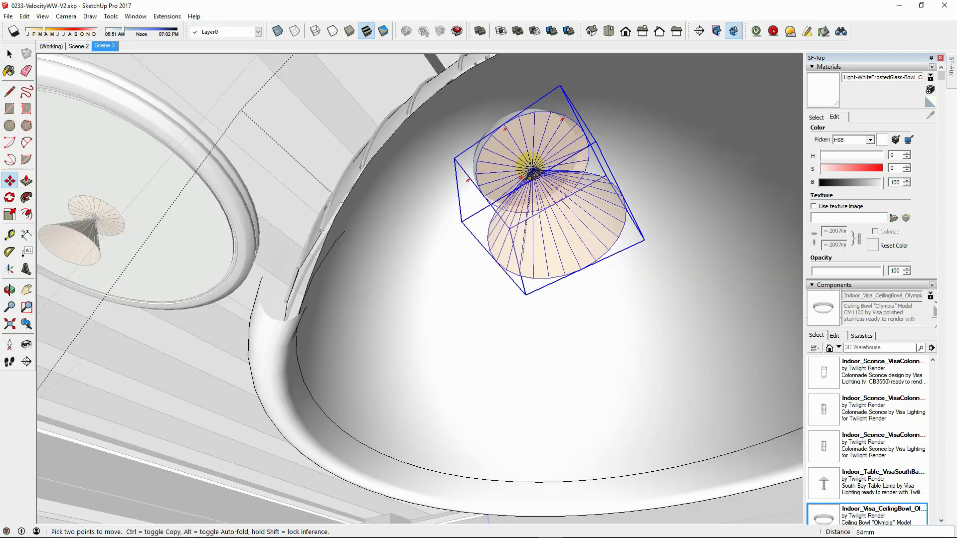
# Step: Ctrl-copy the bowl's spot light, reposition it near the top, and erase the overlapping duplicate
pyautogui.press('ctrl')
pyautogui.click(528, 162)
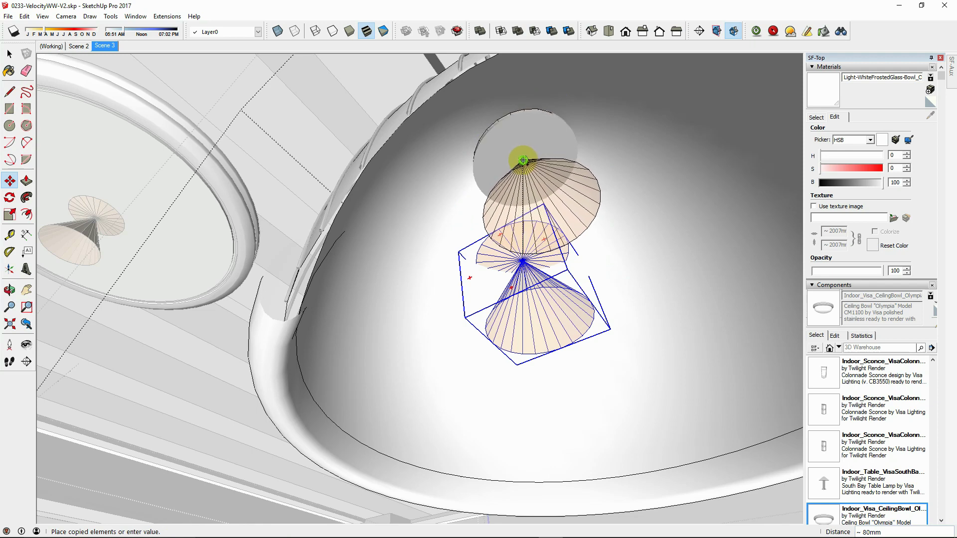
pyautogui.click(519, 146)
pyautogui.click(519, 145)
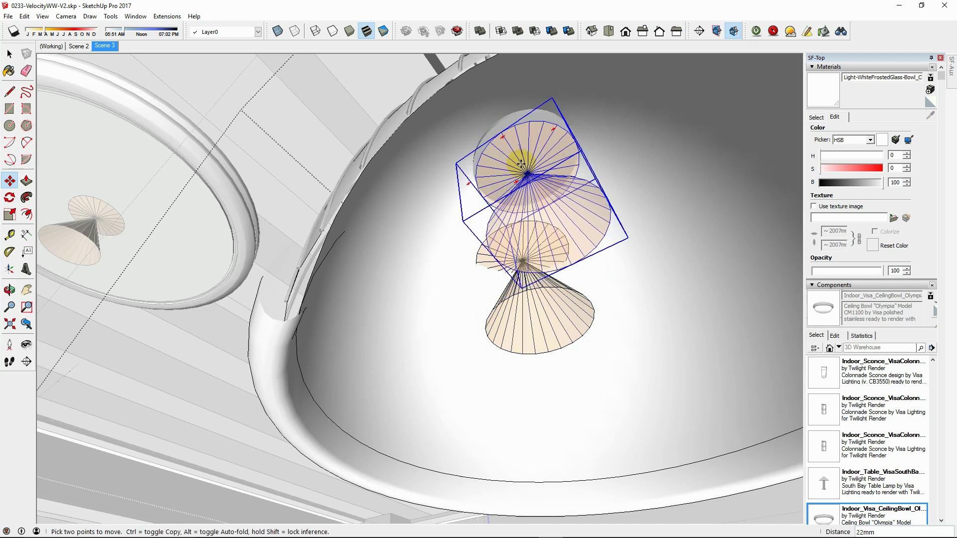
pyautogui.click(504, 190)
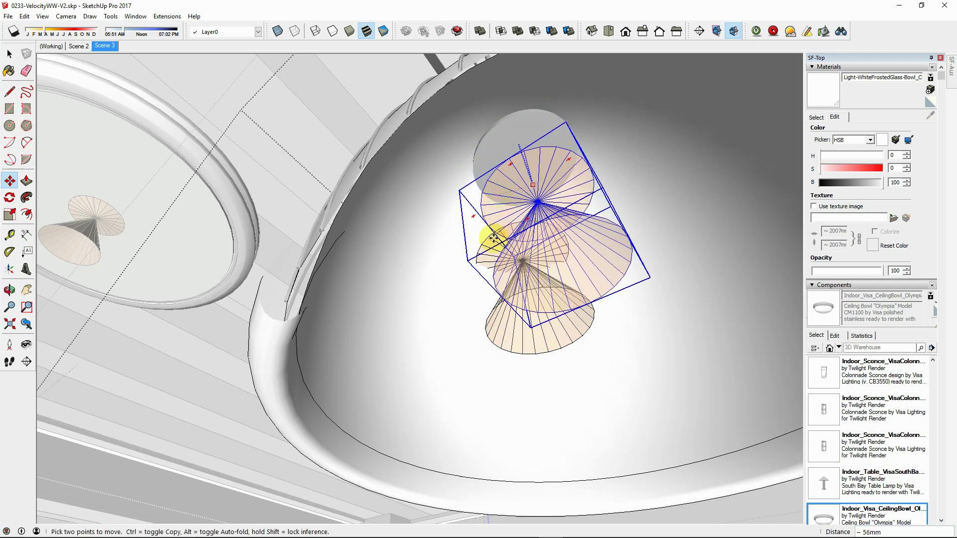
pyautogui.press('e')
pyautogui.click(484, 249)
pyautogui.press('space')
pyautogui.moveTo(483, 248)
pyautogui.mouseDown(button='middle')
pyautogui.moveTo(489, 269)
pyautogui.moveTo(515, 230)
pyautogui.moveTo(582, 173)
pyautogui.moveTo(434, 188)
pyautogui.moveTo(352, 267)
pyautogui.moveTo(522, 318)
pyautogui.moveTo(488, 282)
pyautogui.mouseUp(button='middle')
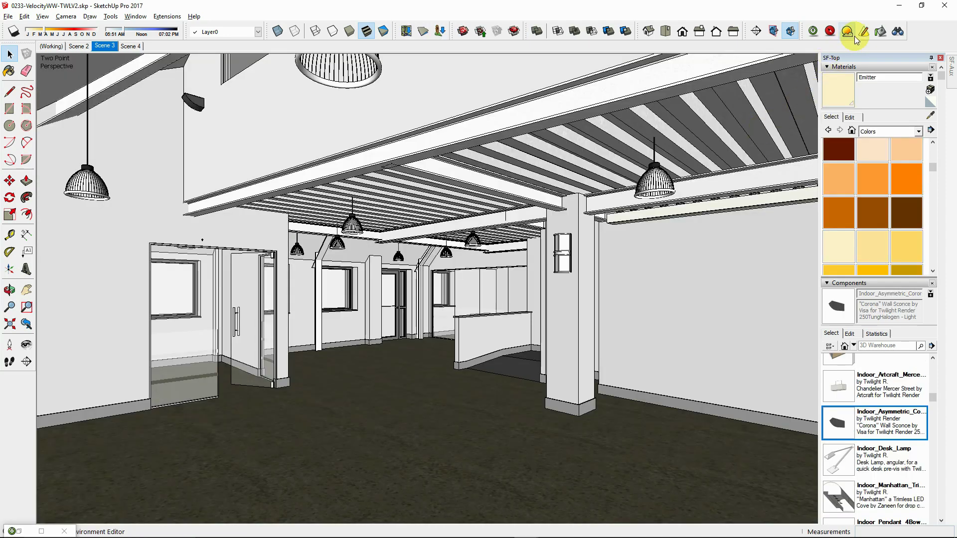
# Step: Place a Twilight spot light just below the ceiling beam, referenced from a point on the beam
pyautogui.click(864, 31)
pyautogui.click(653, 255)
pyautogui.click(677, 273)
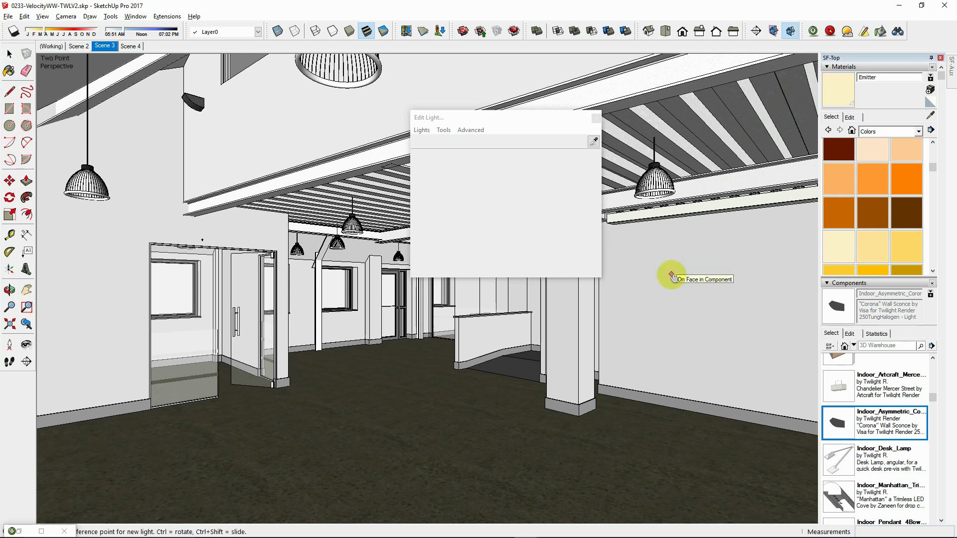
pyautogui.click(723, 143)
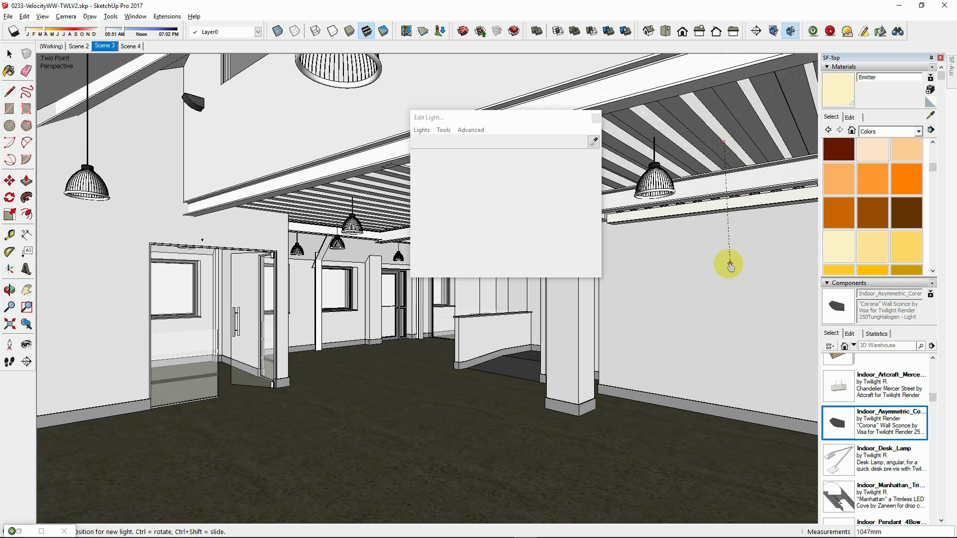
pyautogui.click(727, 266)
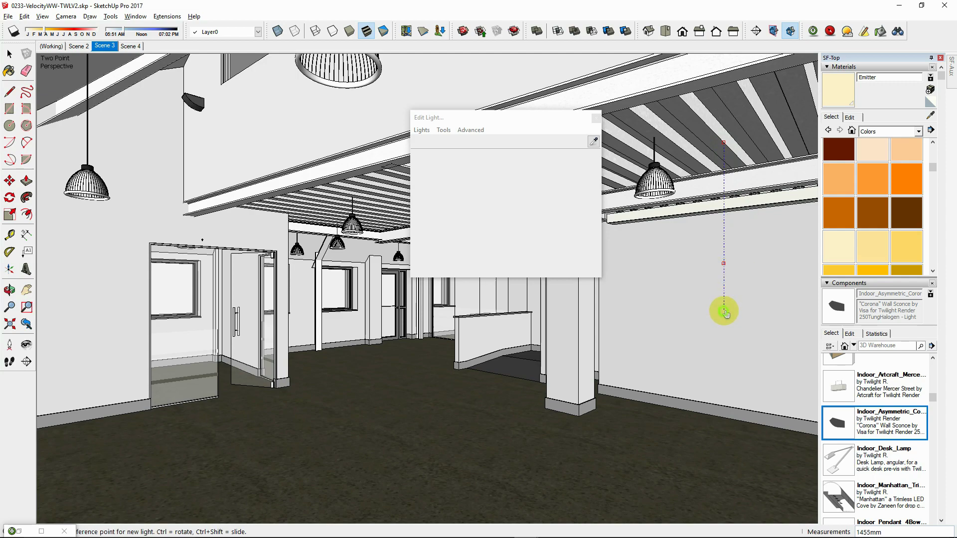
pyautogui.press('space')
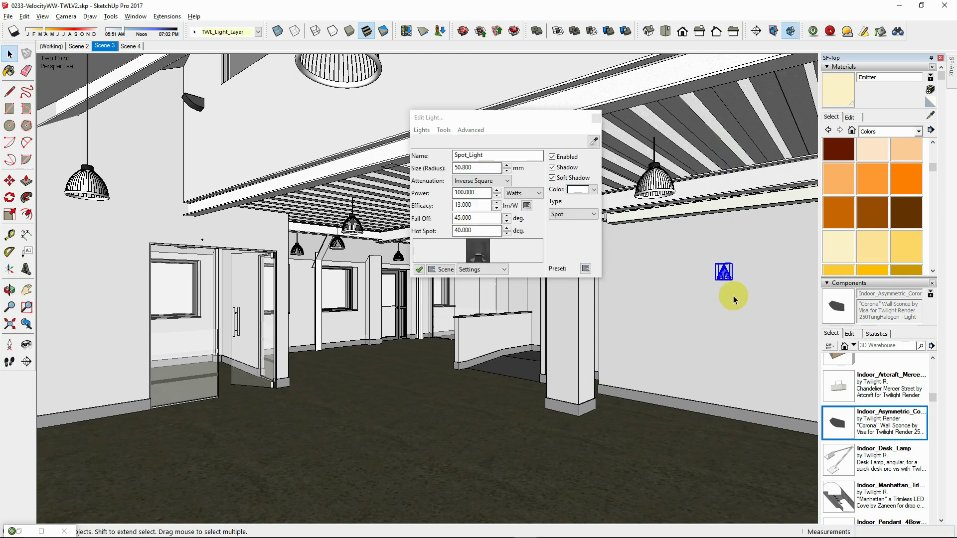
pyautogui.scroll(3, 735, 279)
pyautogui.scroll(3, 735, 279)
pyautogui.moveTo(735, 279); pyautogui.dragTo(495, 170, button='middle')
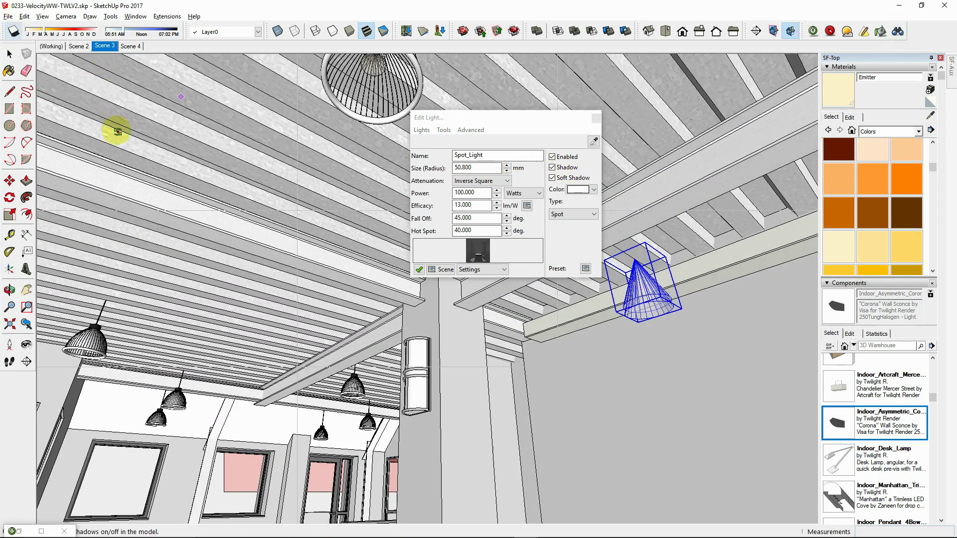
# Step: Rename the spot light to MyNewLight
pyautogui.press('space')
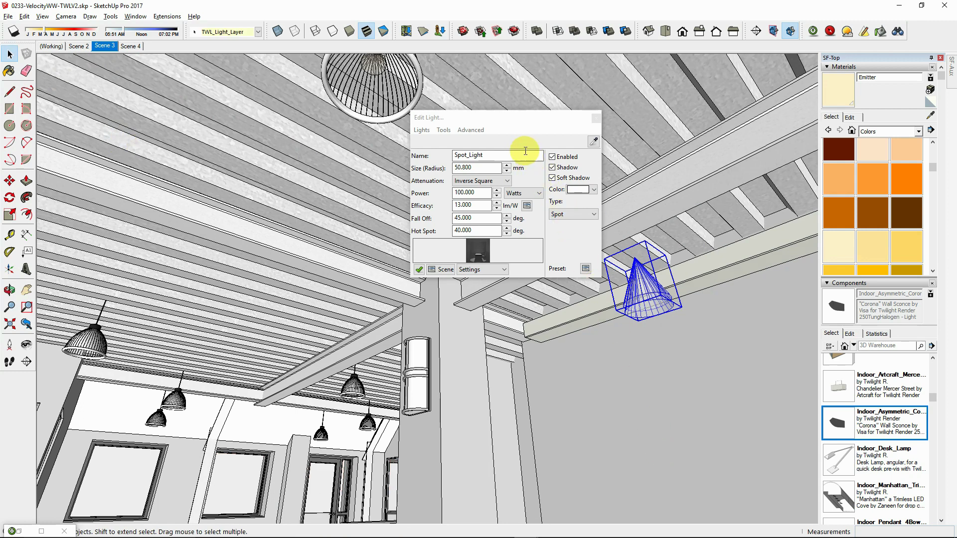
pyautogui.click(518, 151)
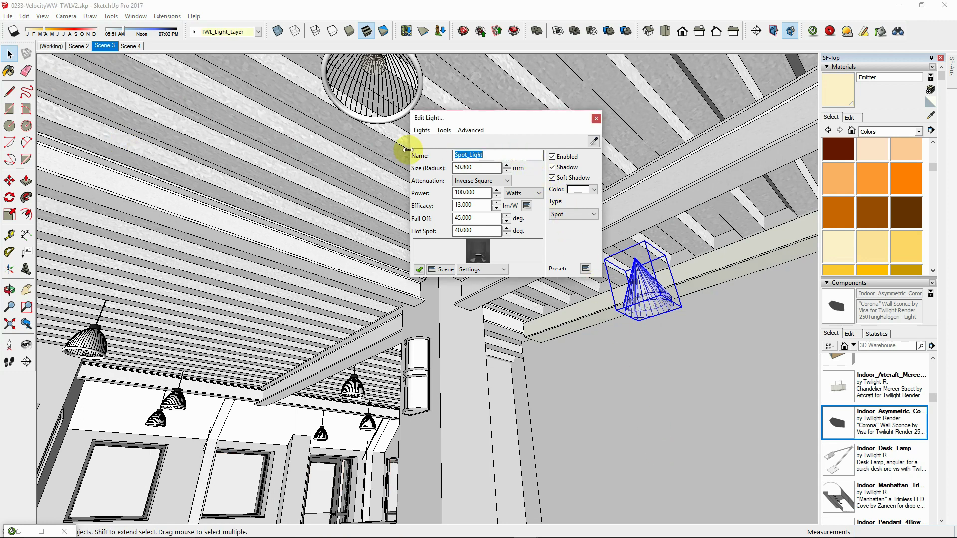
pyautogui.write('MyNew')
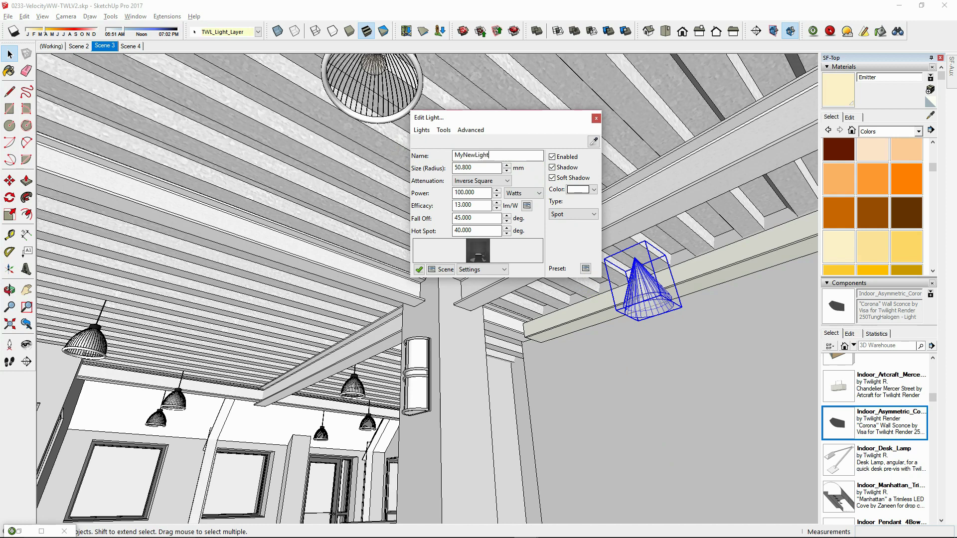
pyautogui.click(486, 168)
pyautogui.click(613, 271)
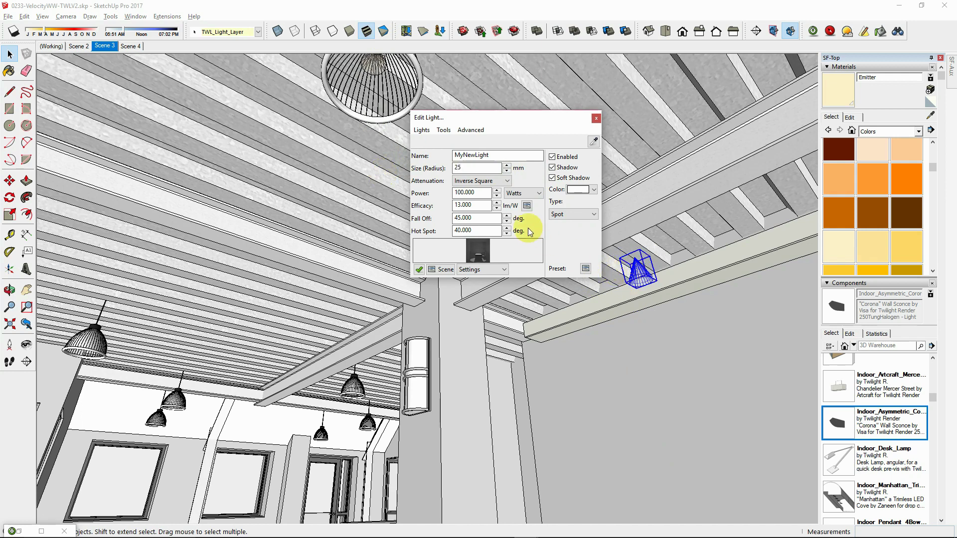
# Step: Switch the light power to 3500 lumens and set the fall off to 170°
pyautogui.click(518, 194)
pyautogui.click(520, 201)
pyautogui.moveTo(493, 194); pyautogui.dragTo(404, 191)
pyautogui.write('35')
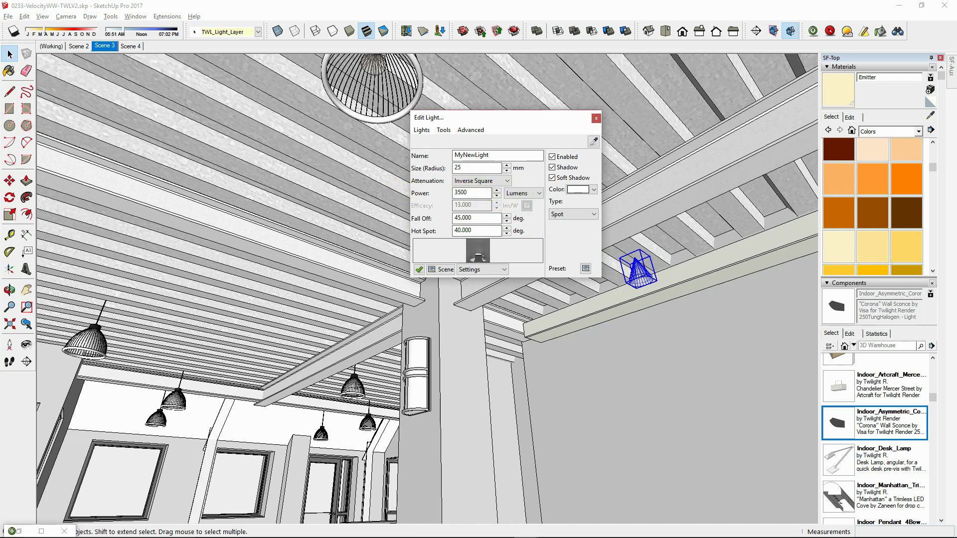
pyautogui.moveTo(488, 218); pyautogui.dragTo(349, 215)
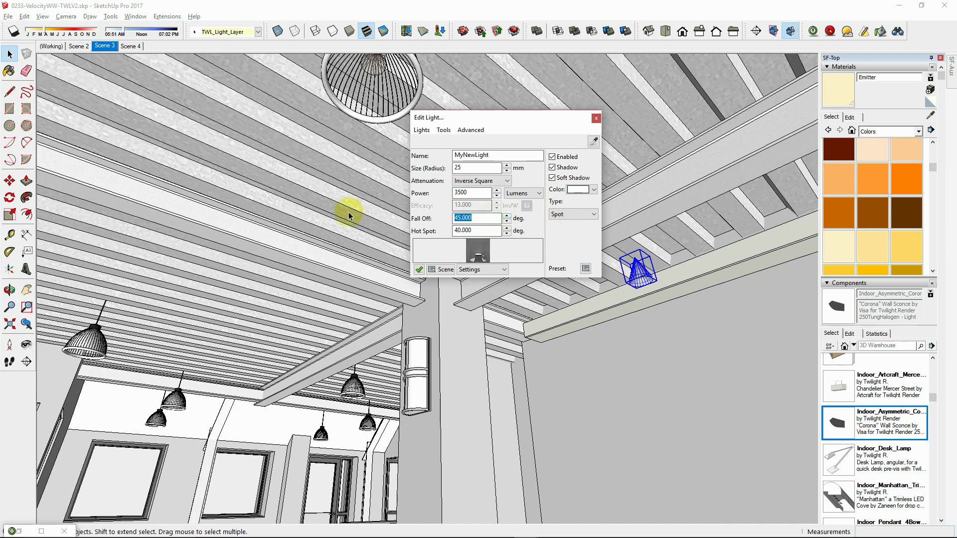
pyautogui.write('170')
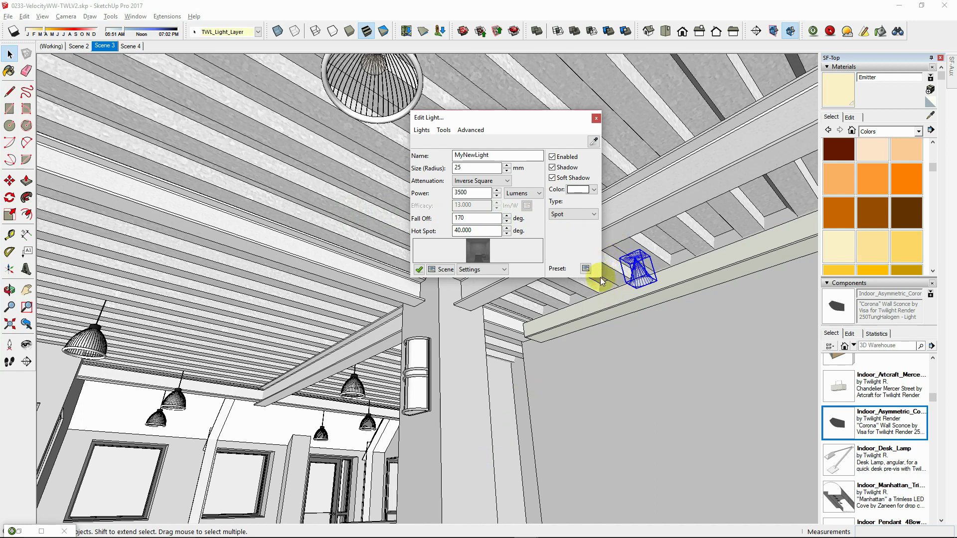
# Step: Set the hot spot to 60° and the light radius to 50 mm
pyautogui.moveTo(602, 275); pyautogui.dragTo(602, 389)
pyautogui.press('Tab')
pyautogui.write('60')
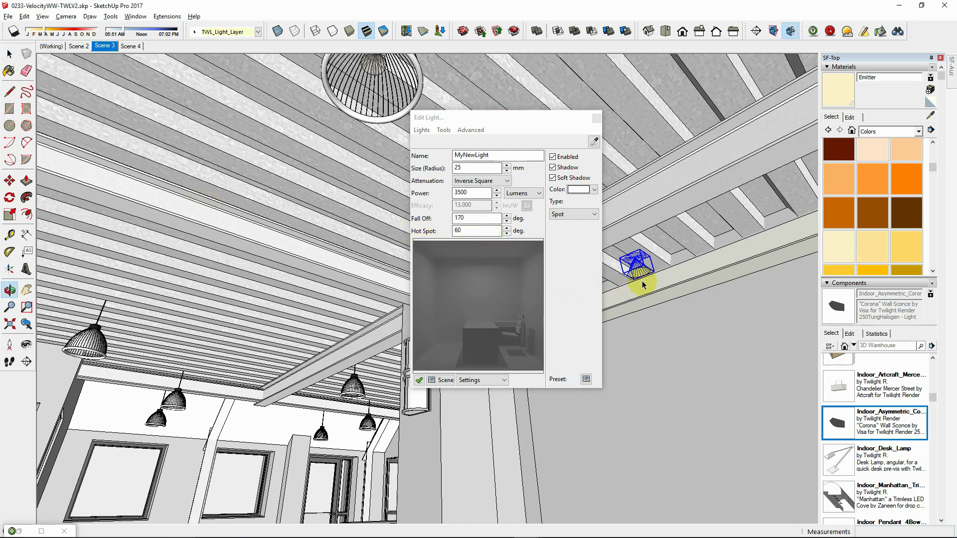
pyautogui.scroll(3, 634, 271)
pyautogui.scroll(2, 634, 272)
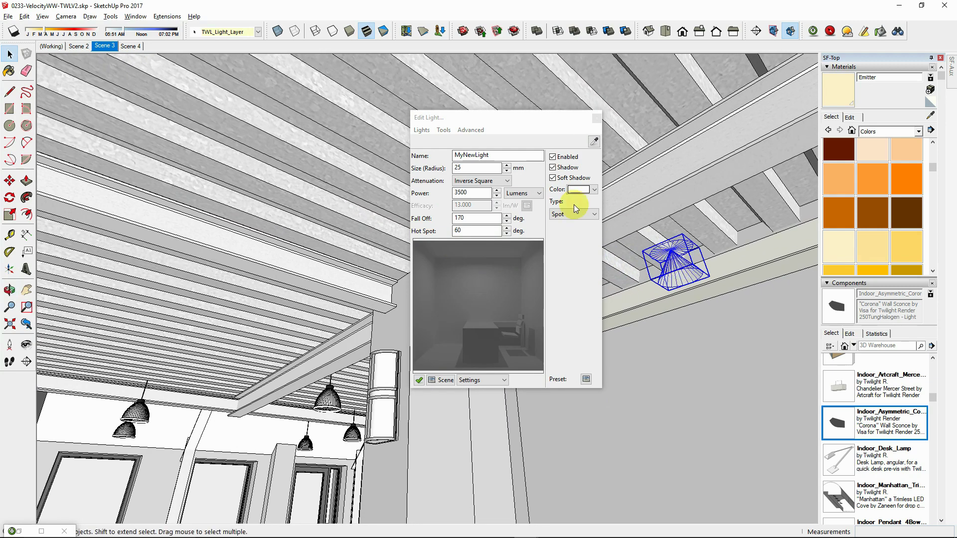
pyautogui.doubleClick(483, 164)
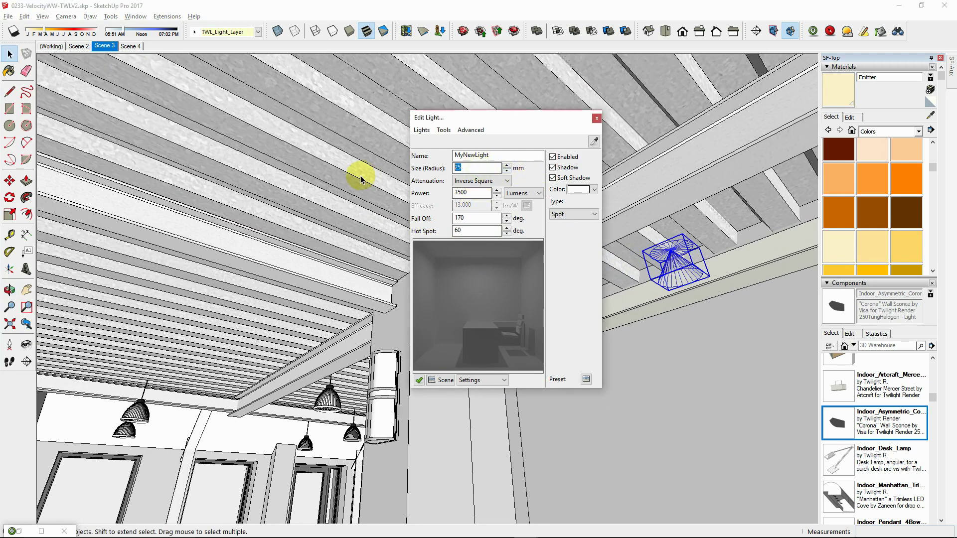
pyautogui.write('5')
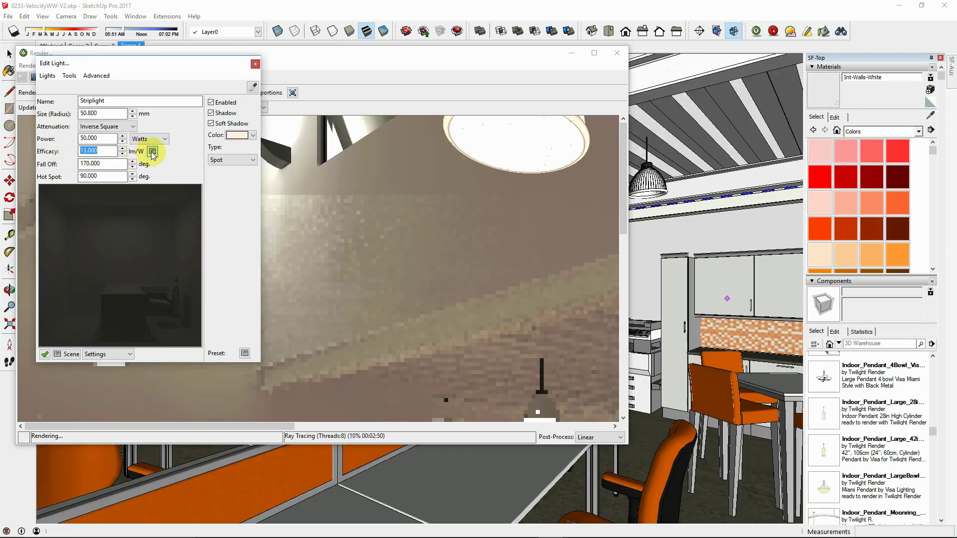
# Step: Apply the LED efficacy preset of 65 lm/W to the strip light
pyautogui.click(153, 153)
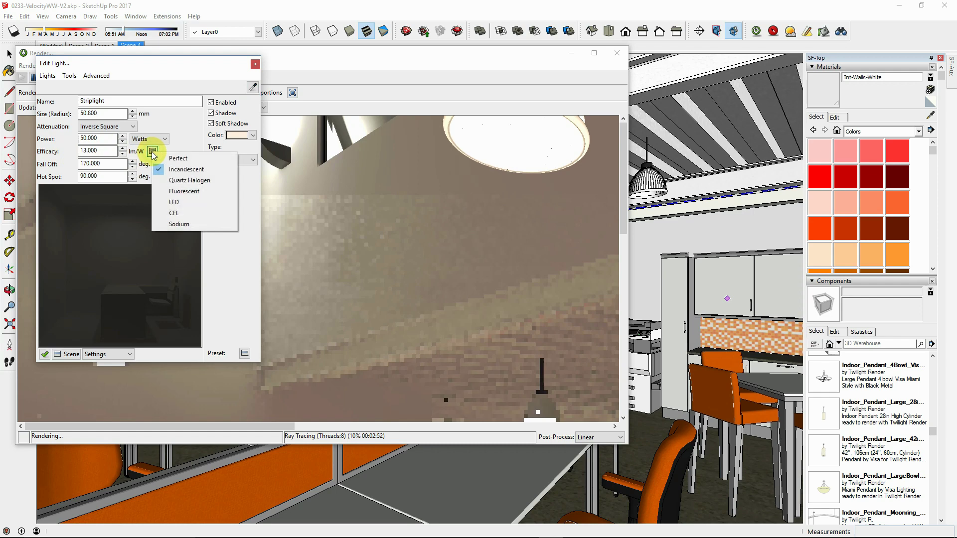
pyautogui.click(174, 202)
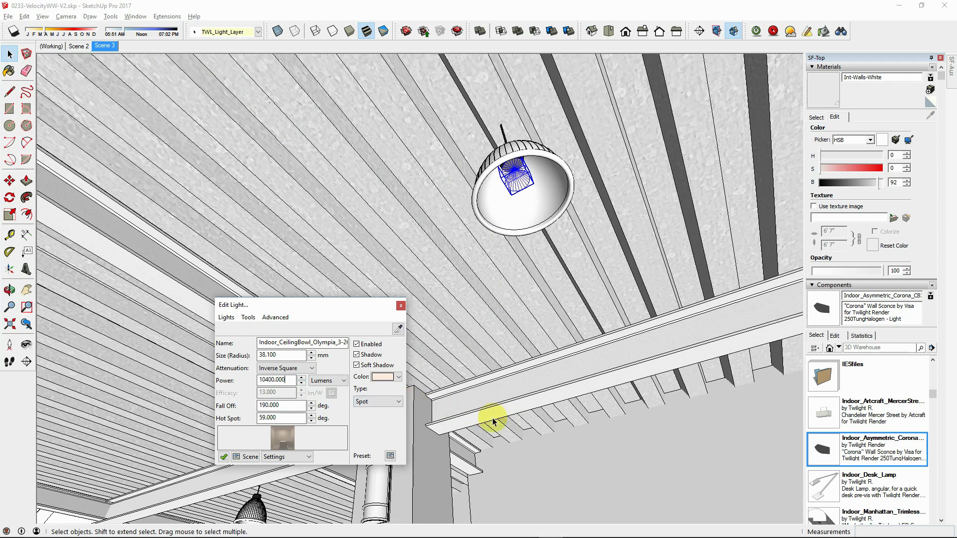
# Step: Set the Twilight render output size to 900x600 and move the Render window right
pyautogui.moveTo(265, 381); pyautogui.dragTo(288, 383)
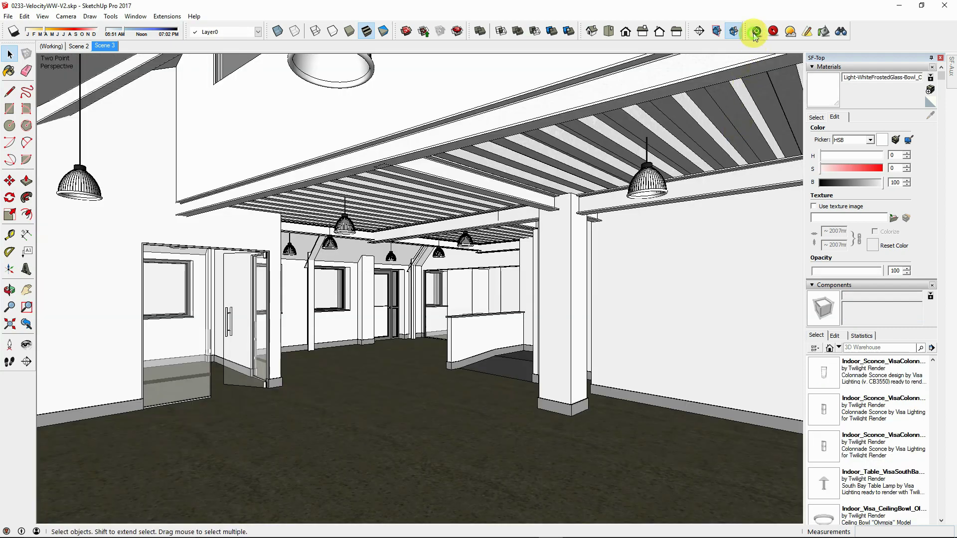
pyautogui.click(734, 31)
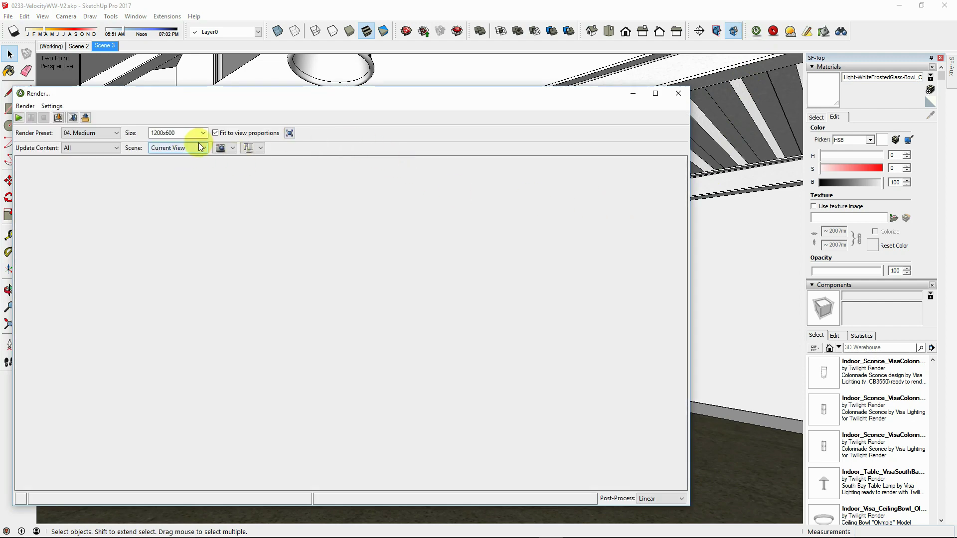
pyautogui.click(195, 132)
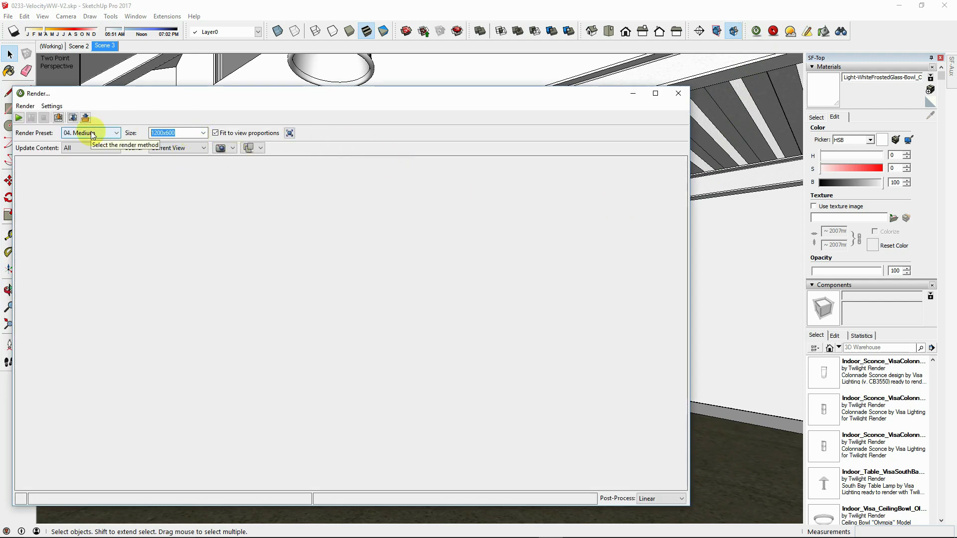
pyautogui.write('900x600')
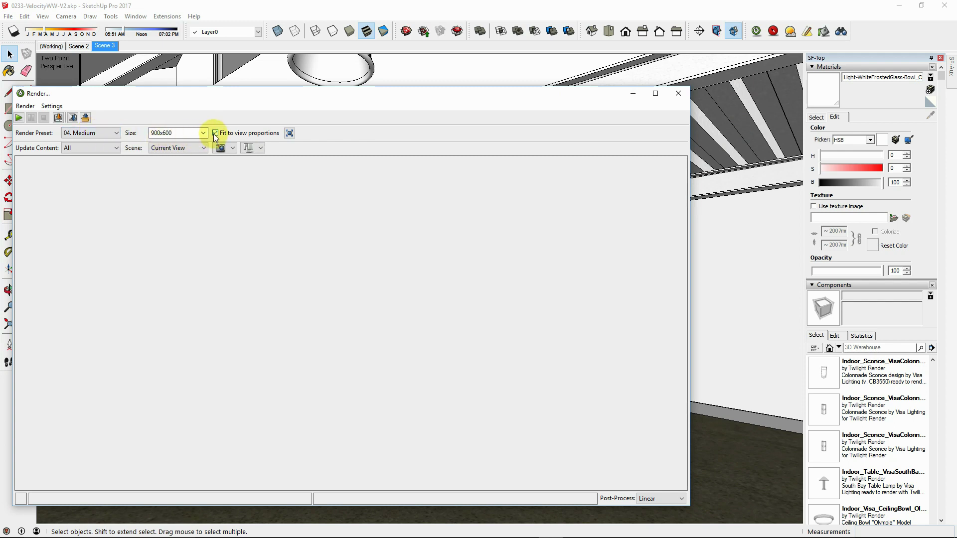
pyautogui.moveTo(224, 96); pyautogui.dragTo(275, 98)
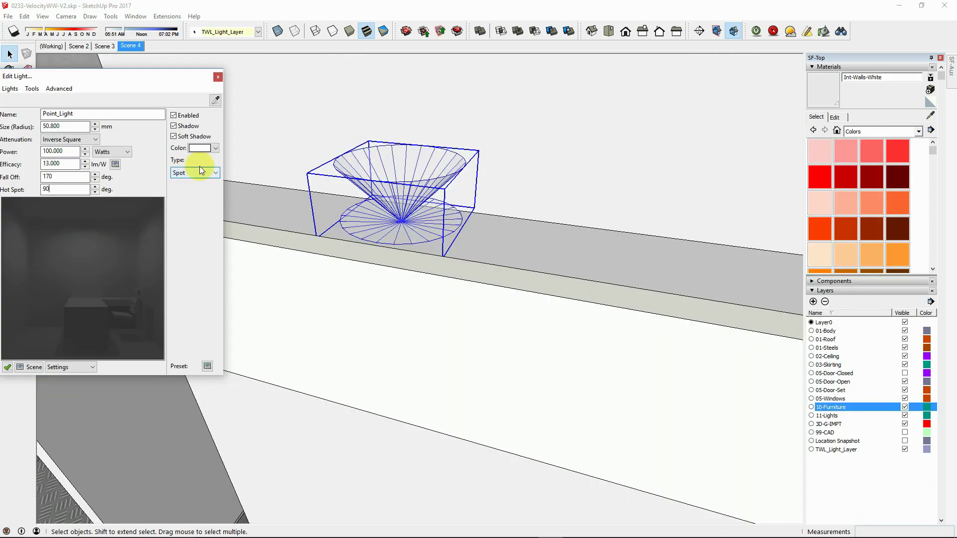
# Step: Give the point light a pale yellow preset colour
pyautogui.click(216, 148)
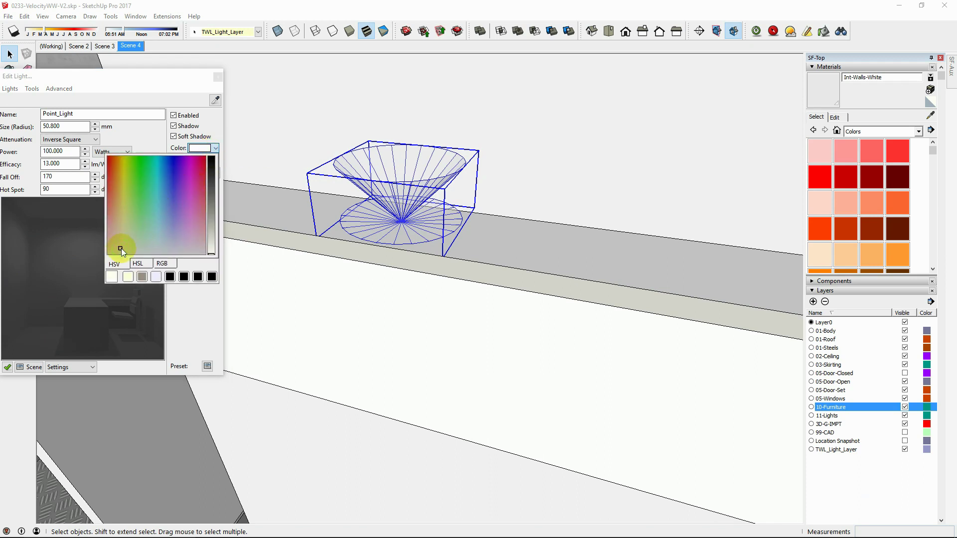
pyautogui.click(111, 278)
pyautogui.click(202, 321)
# Step: Change the light colour to a warm 5700 K colour temperature
pyautogui.click(216, 148)
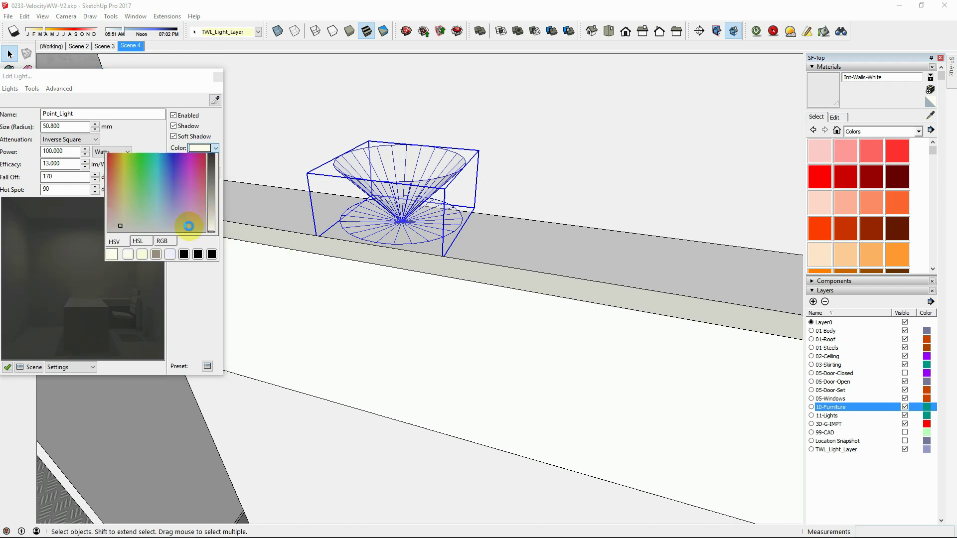
pyautogui.click(162, 264)
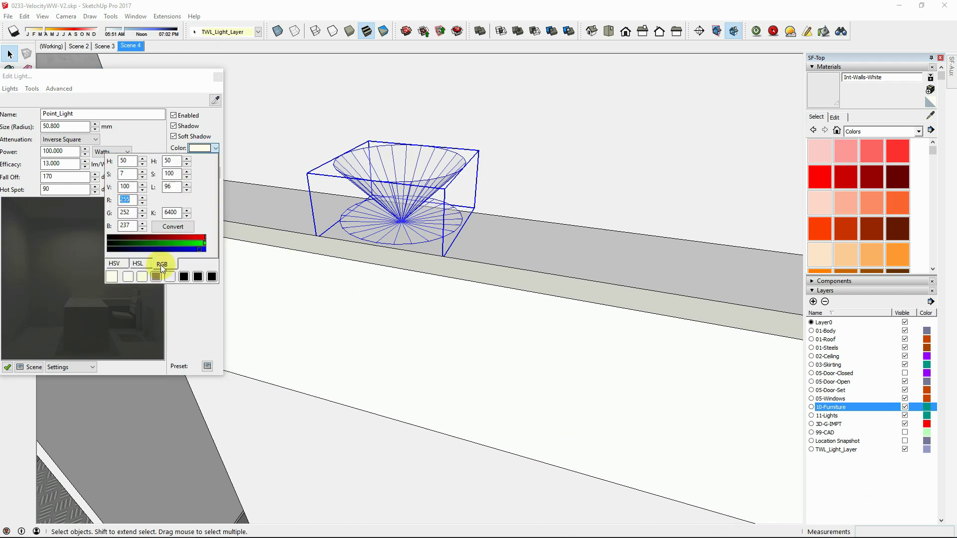
pyautogui.doubleClick(170, 212)
pyautogui.write('57')
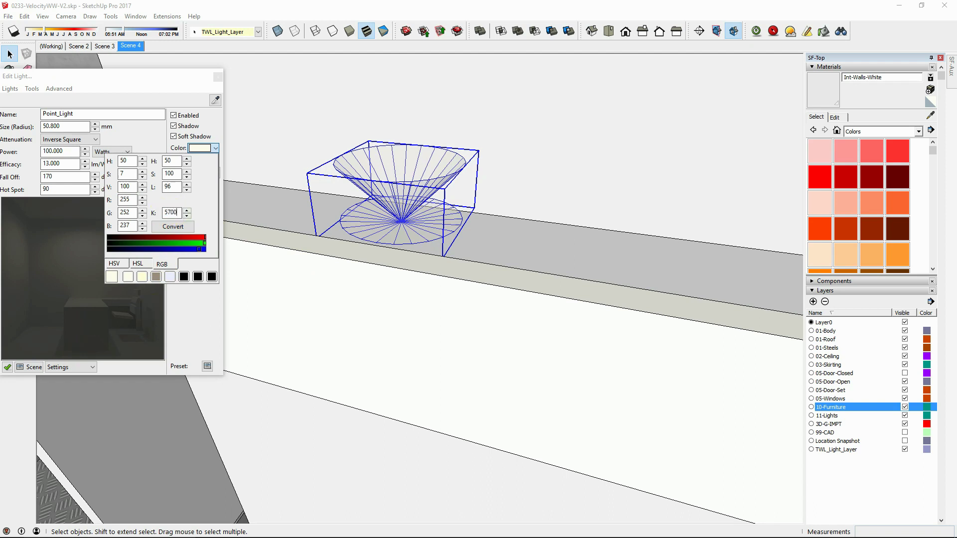
pyautogui.write('00')
pyautogui.click(173, 226)
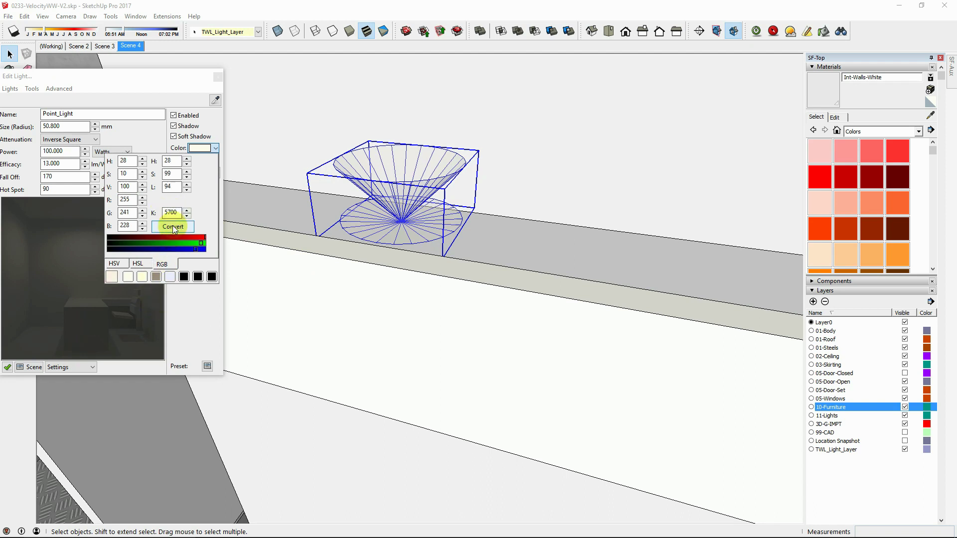
pyautogui.click(188, 314)
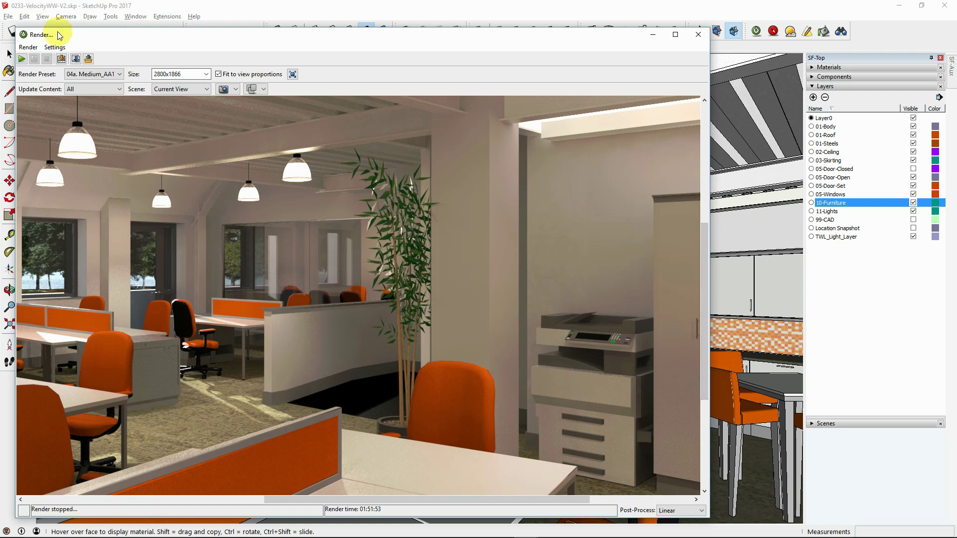
pyautogui.click(94, 74)
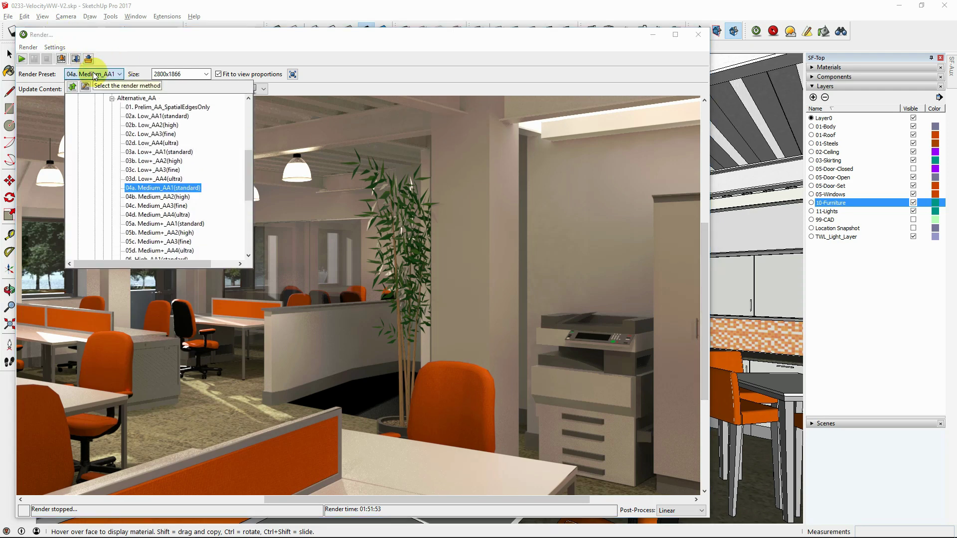
pyautogui.click(94, 74)
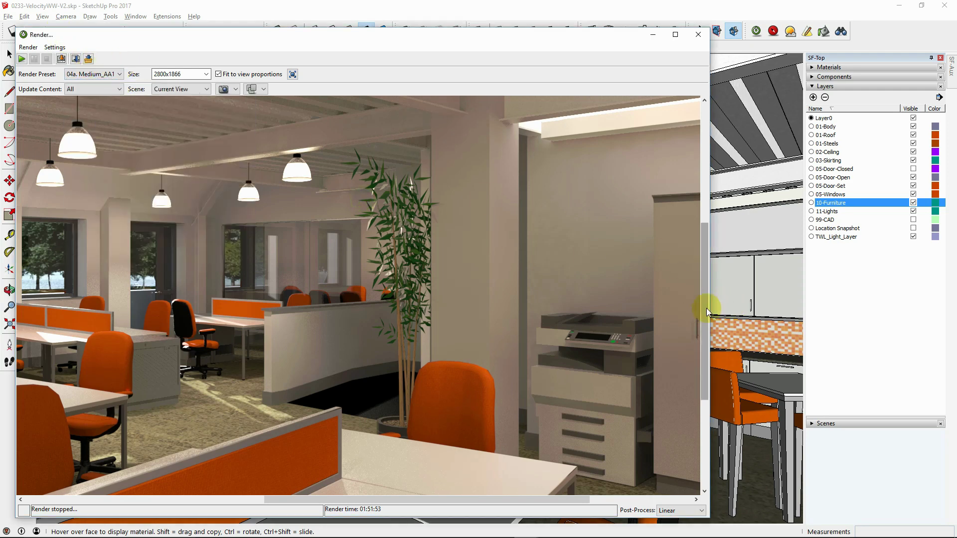
pyautogui.moveTo(707, 308); pyautogui.dragTo(710, 261)
pyautogui.moveTo(567, 496); pyautogui.dragTo(677, 496)
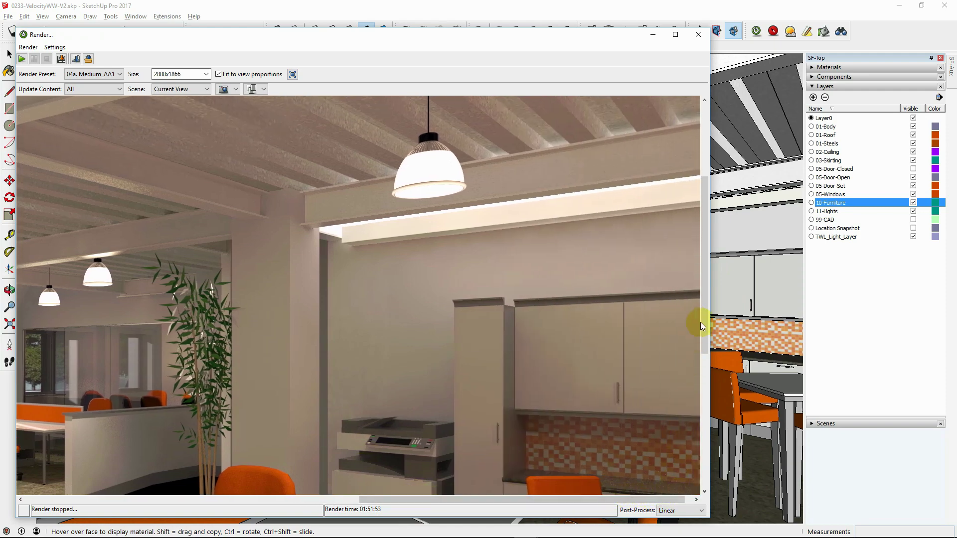
pyautogui.moveTo(702, 323); pyautogui.dragTo(702, 449)
pyautogui.moveTo(590, 498); pyautogui.dragTo(286, 478)
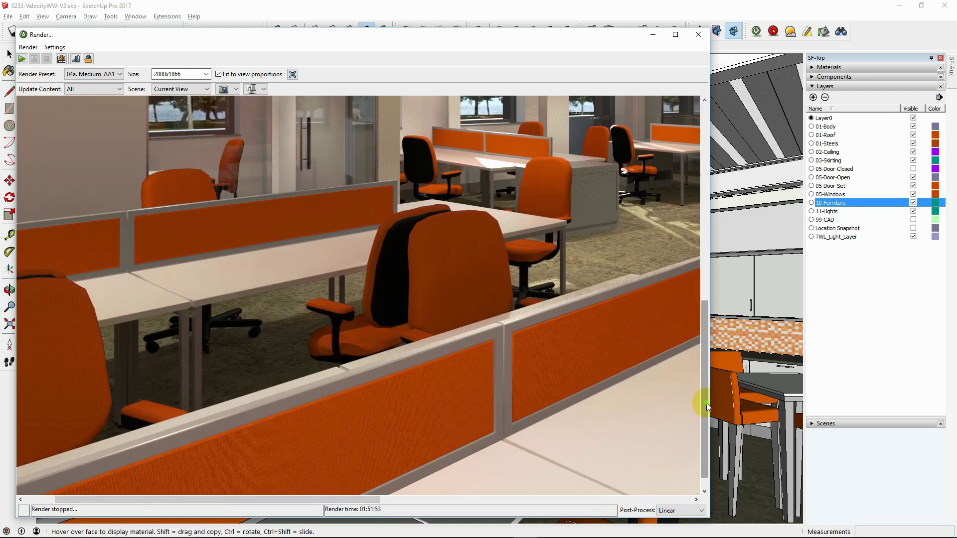
pyautogui.moveTo(706, 399); pyautogui.dragTo(710, 264)
pyautogui.moveTo(569, 499); pyautogui.dragTo(666, 499)
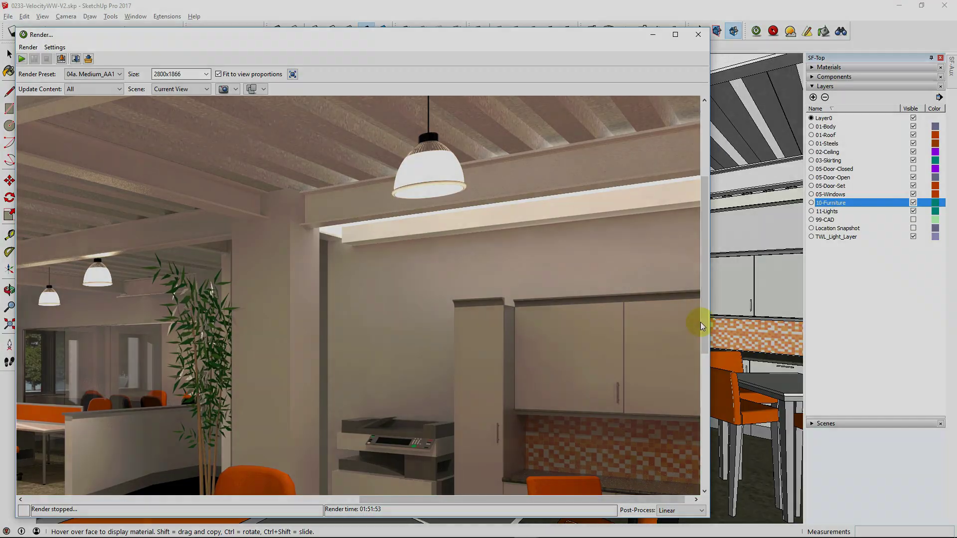